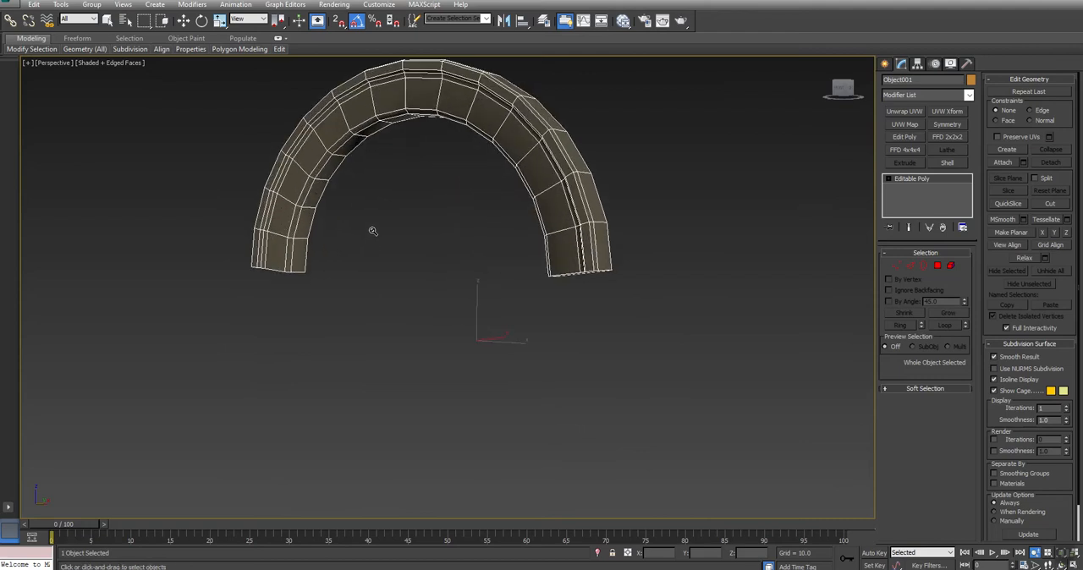
# - Assign material ID 3 to the arch's whole element
pyautogui.click(950, 266)
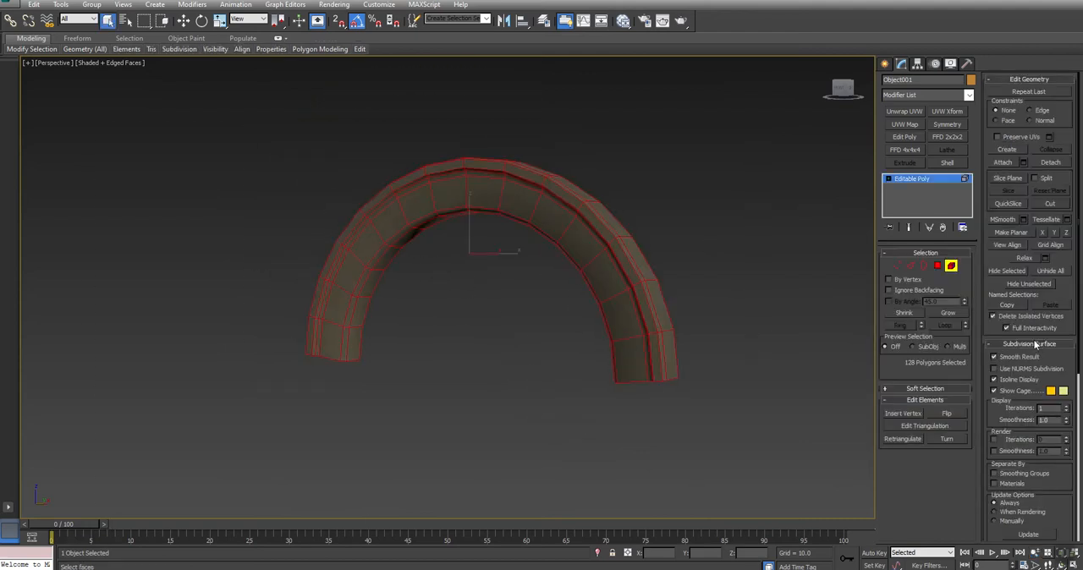
pyautogui.click(1036, 345)
pyautogui.write('3')
pyautogui.press('Return')
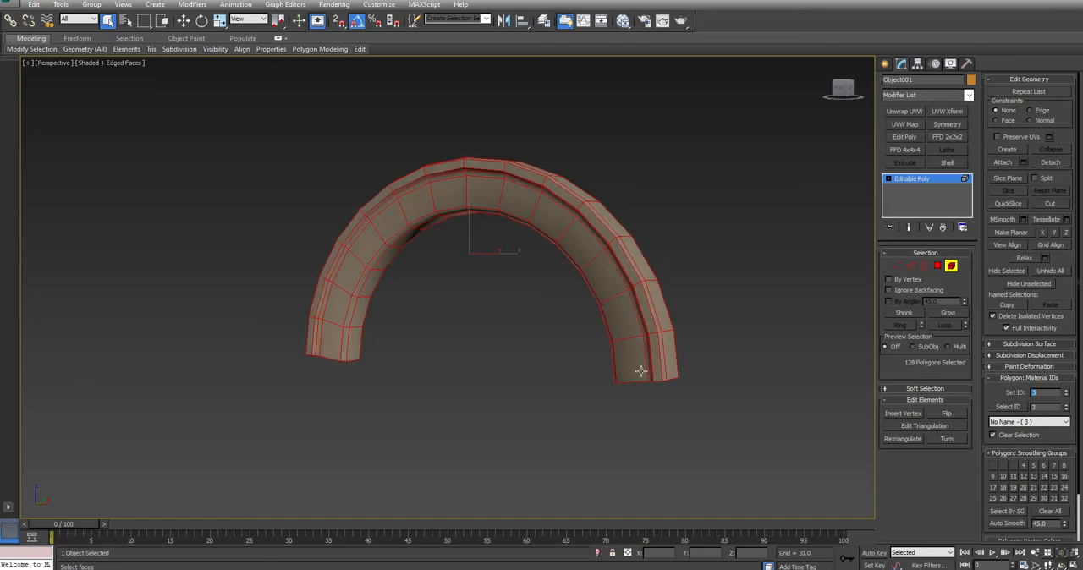
pyautogui.click(951, 266)
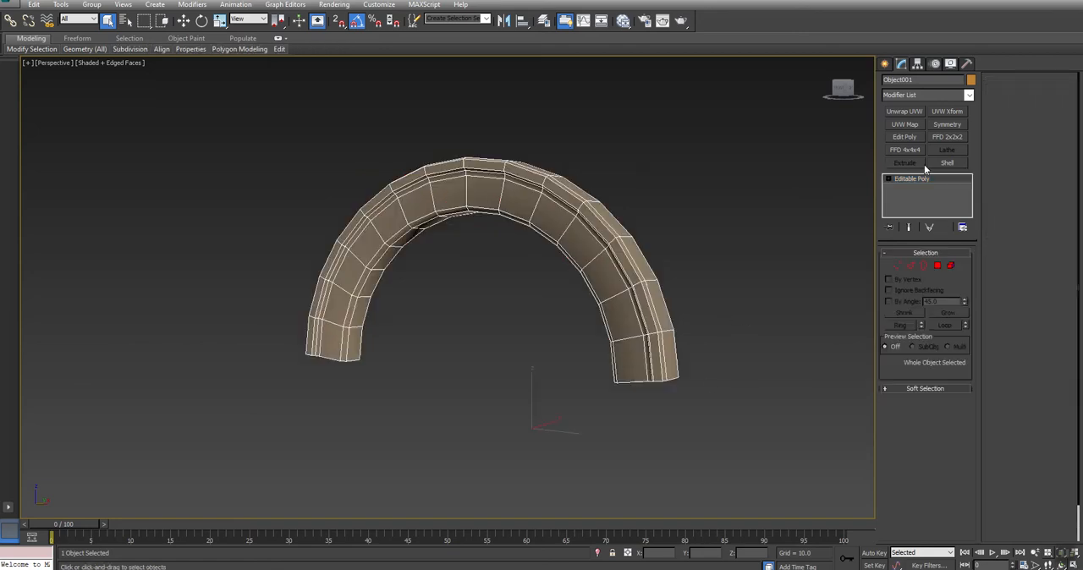
# - Add a UVW Map modifier to the arch with Box mapping, setting length, width and height to 512
pyautogui.click(906, 125)
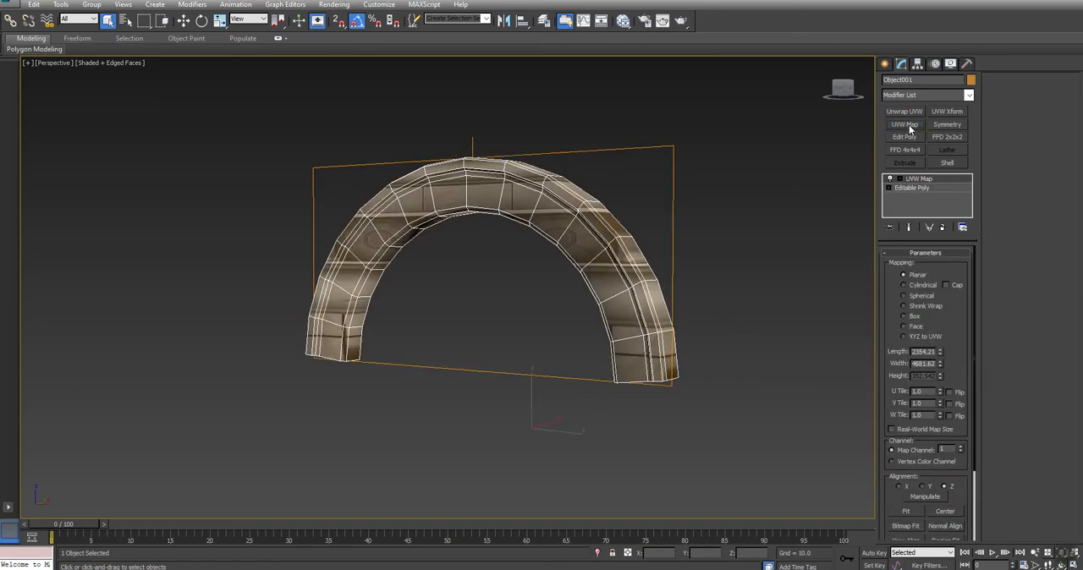
pyautogui.click(915, 317)
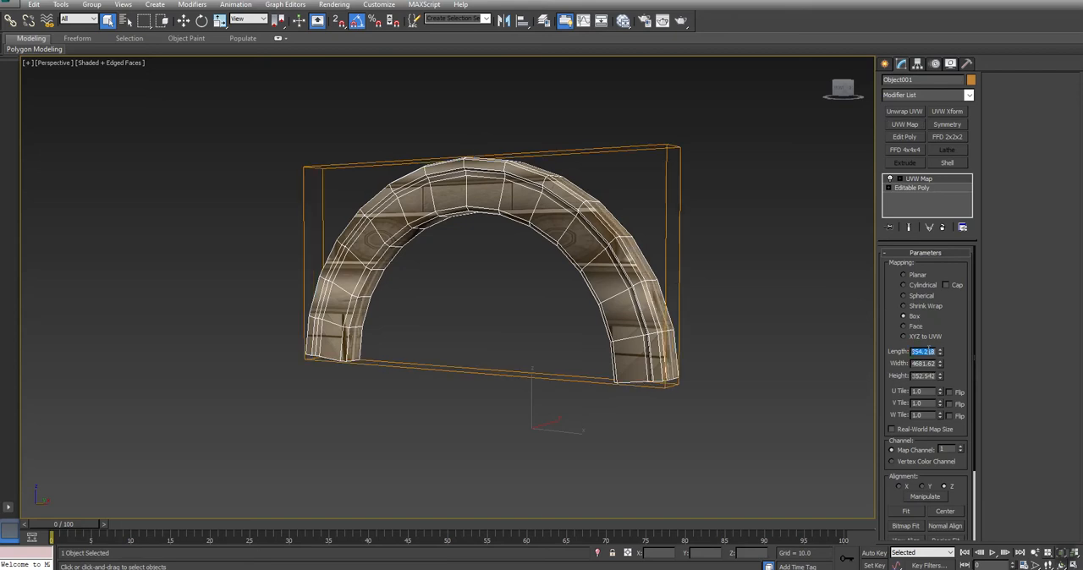
pyautogui.write('512')
pyautogui.press('Tab')
pyautogui.write('512')
pyautogui.press('Return')
pyautogui.press('Tab')
pyautogui.write('512')
pyautogui.press('Return')
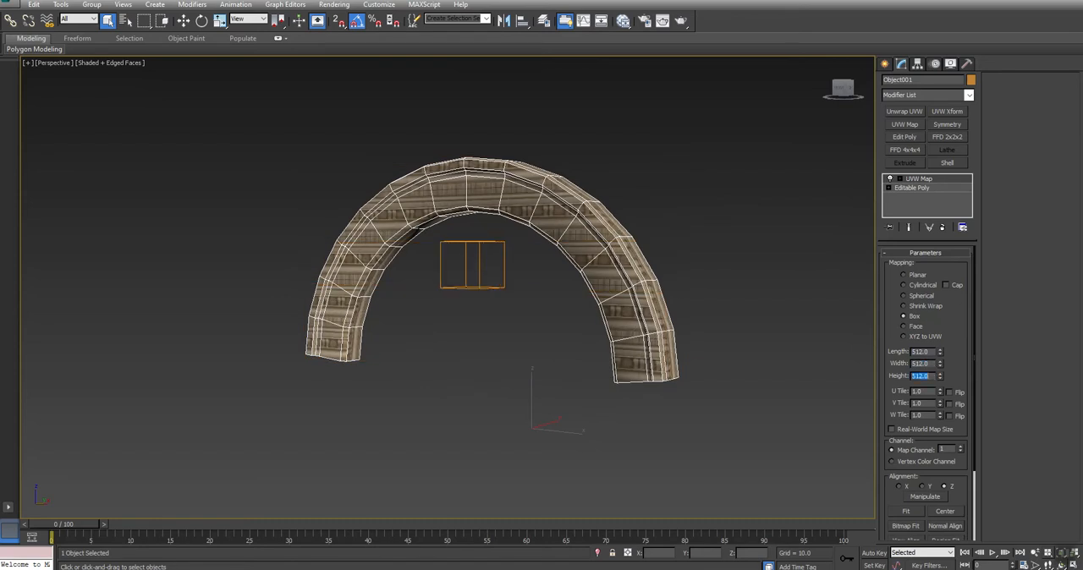
# - Scale up the UVW Map gizmo until it spans the arch's full height, and convert the arch to Editable Poly
pyautogui.click(900, 179)
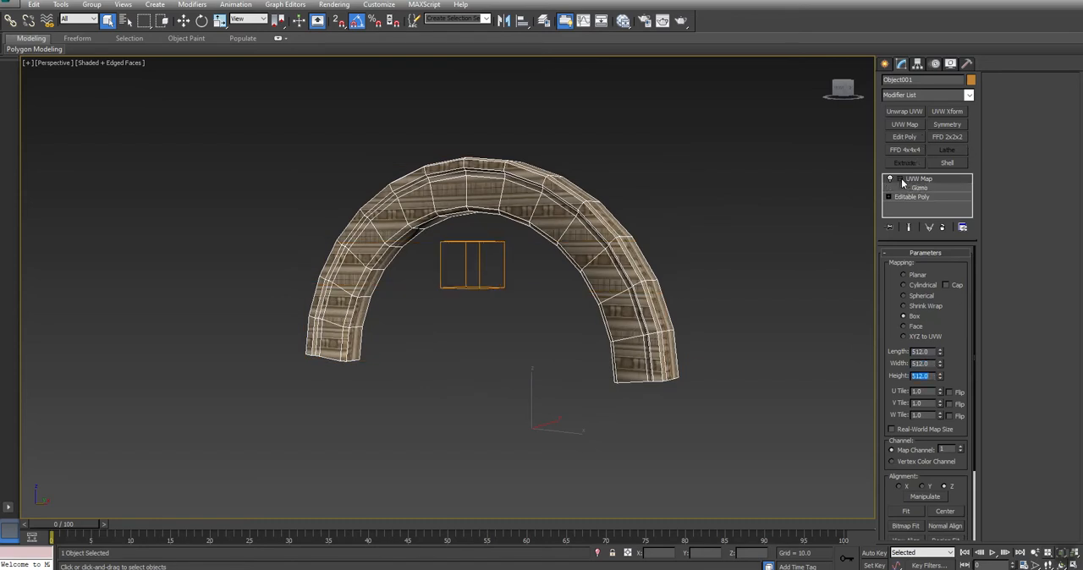
pyautogui.click(912, 190)
pyautogui.press('r')
pyautogui.moveTo(473, 252); pyautogui.dragTo(483, 89)
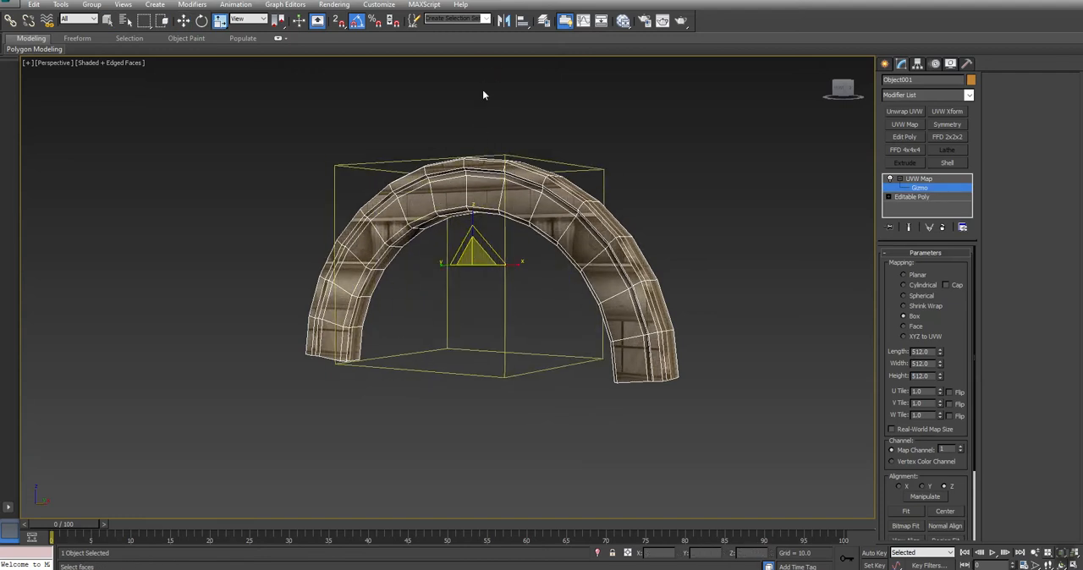
pyautogui.rightClick(738, 205)
pyautogui.moveTo(778, 309)
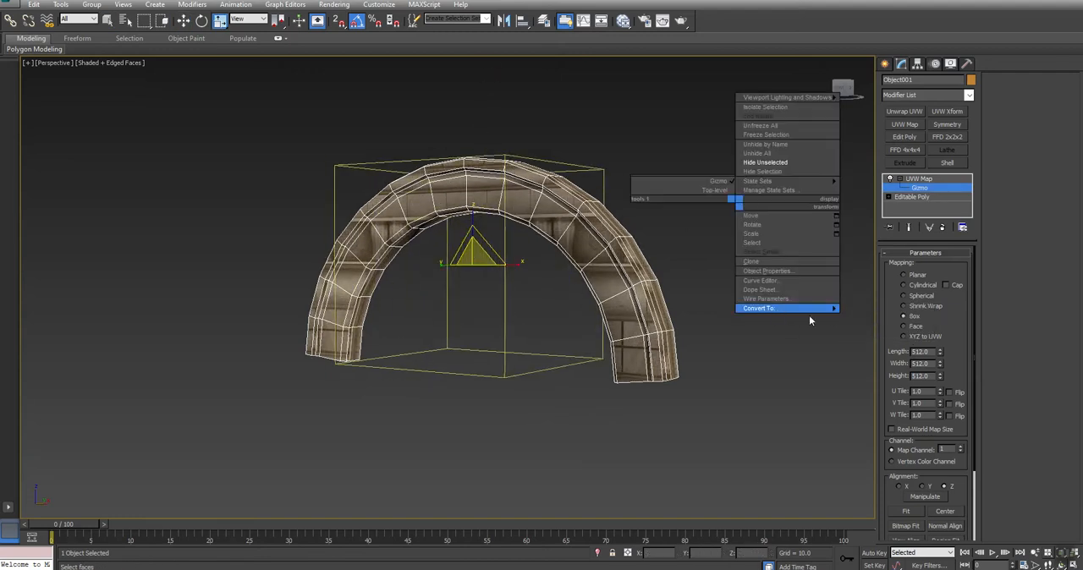
pyautogui.click(881, 318)
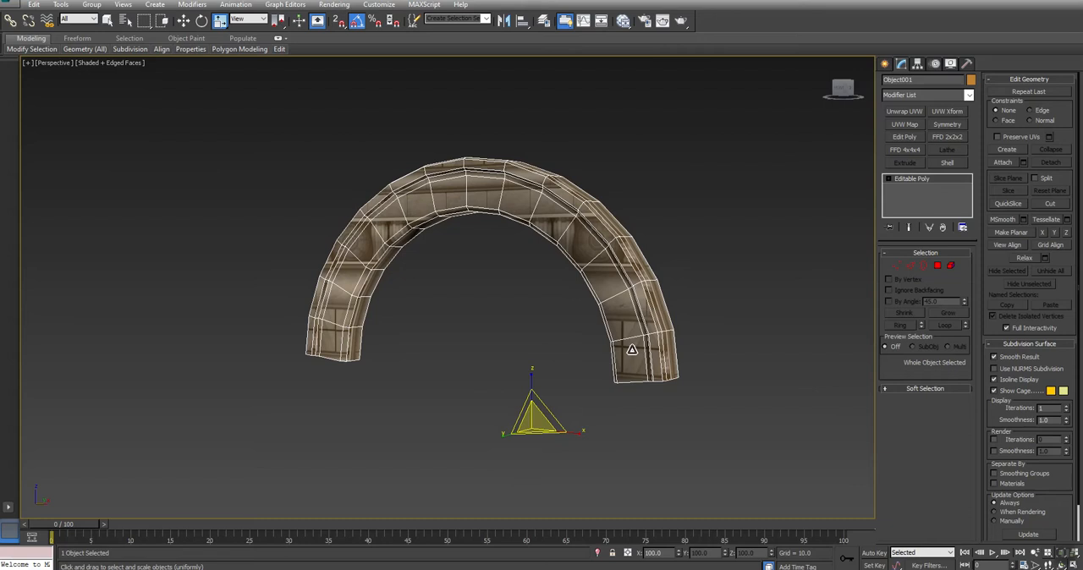
# - Select the polygons of the two segments at the arch's crown and detach them as a separate object
pyautogui.hotkey('ctrl', 'r')
pyautogui.moveTo(443, 312); pyautogui.dragTo(473, 323)
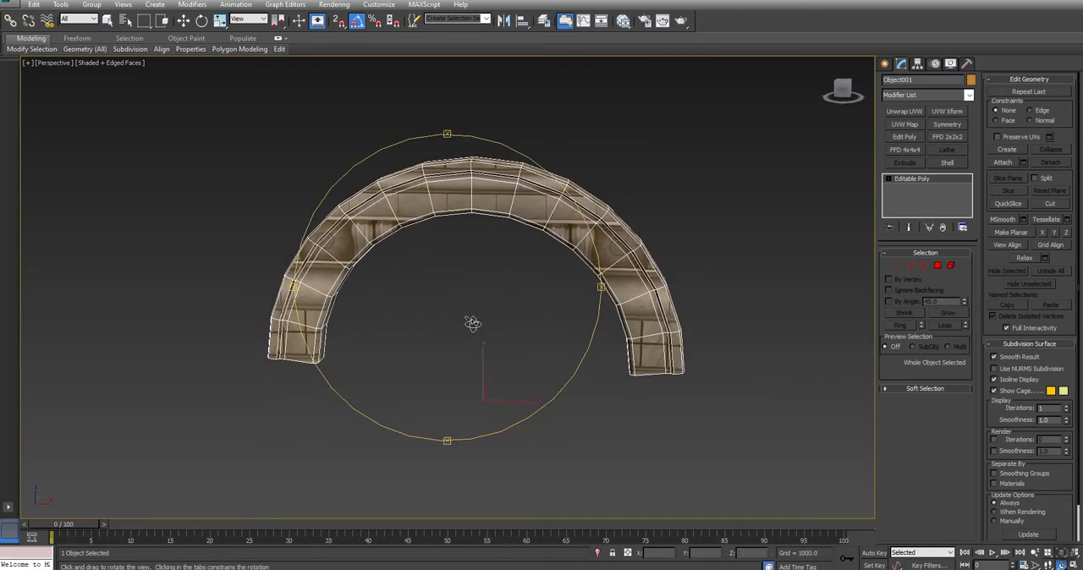
pyautogui.rightClick(473, 325)
pyautogui.click(940, 267)
pyautogui.click(461, 120)
pyautogui.moveTo(458, 121); pyautogui.dragTo(493, 241)
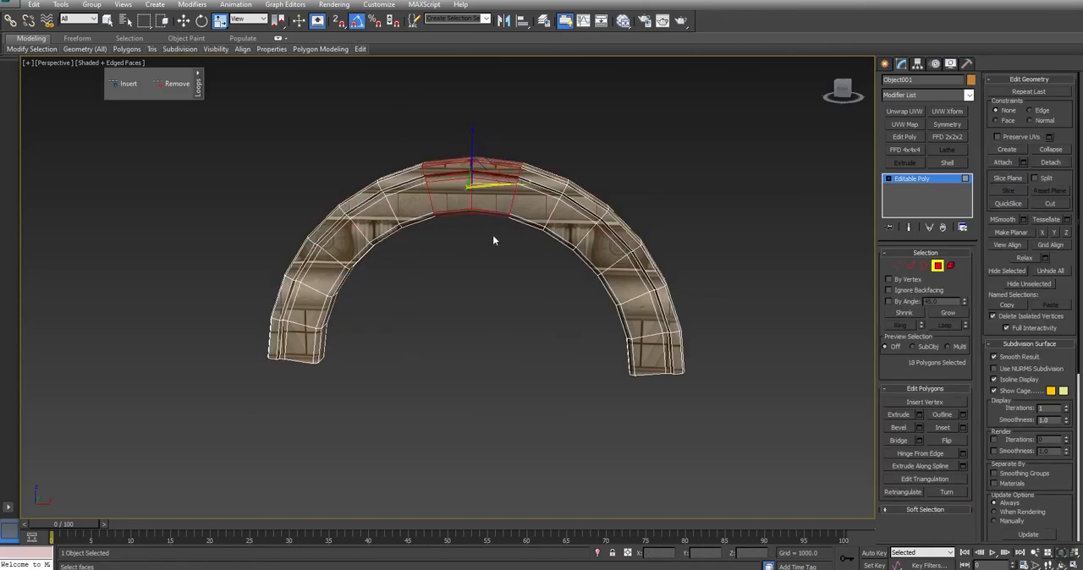
pyautogui.click(1051, 162)
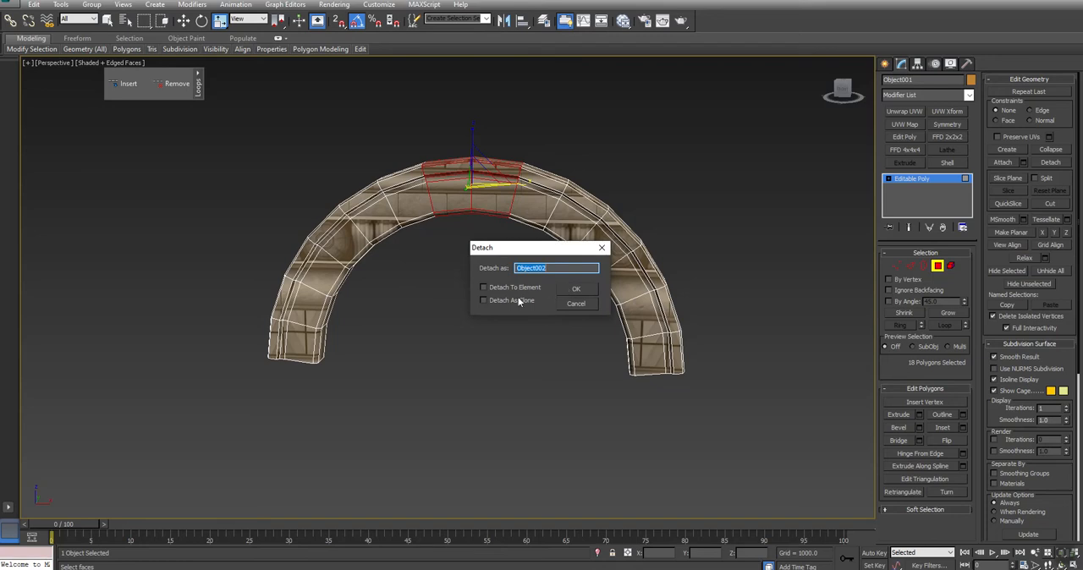
pyautogui.click(576, 289)
# - Select the detached crown piece and move it to X 0, Y 0, Z 0
pyautogui.rightClick(720, 182)
pyautogui.click(720, 179)
pyautogui.moveTo(569, 121); pyautogui.dragTo(517, 238)
pyautogui.moveTo(626, 198); pyautogui.dragTo(572, 257)
pyautogui.press('w')
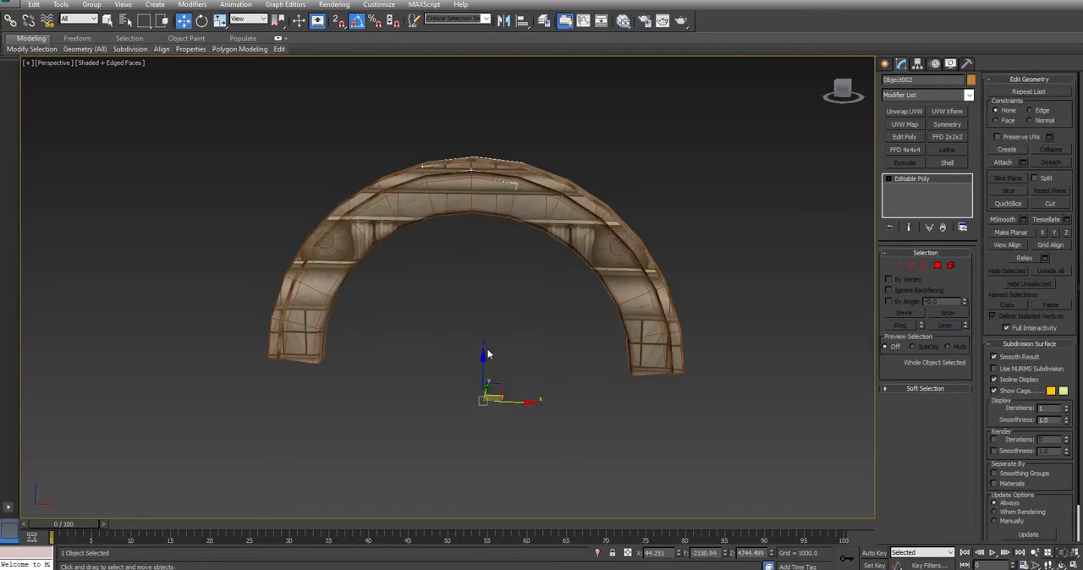
pyautogui.moveTo(495, 386); pyautogui.dragTo(495, 301, button='middle')
pyautogui.scroll(-4, 583, 314)
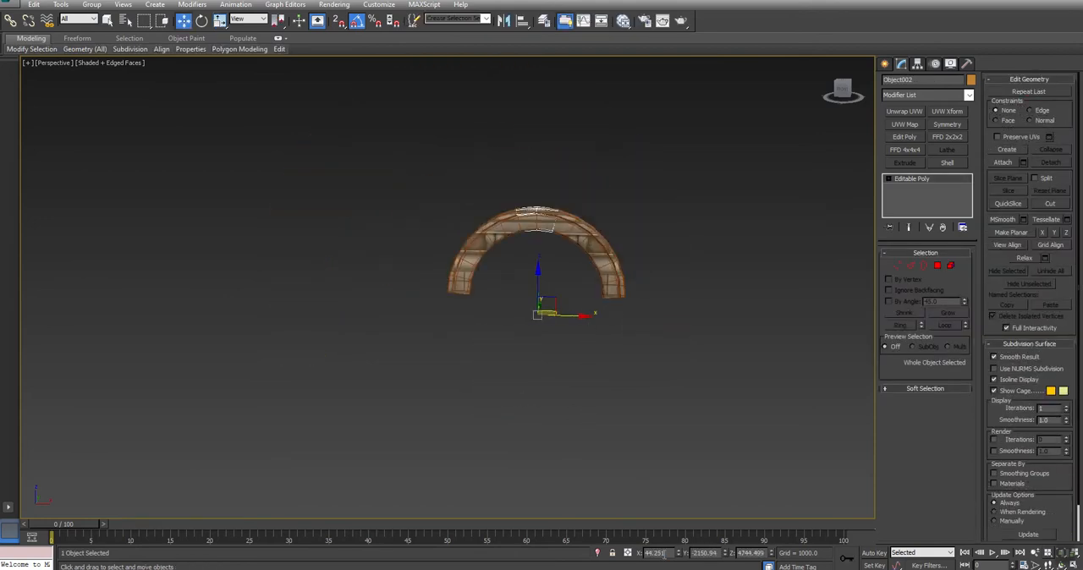
pyautogui.write('0')
pyautogui.press('Return')
pyautogui.press('Tab')
pyautogui.write('0')
pyautogui.press('Return')
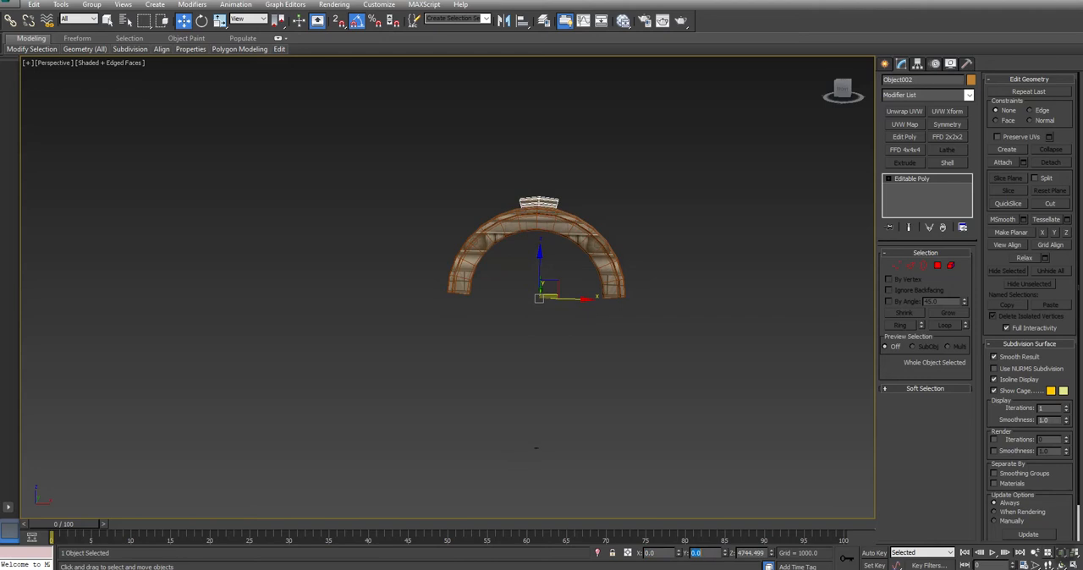
pyautogui.press('Tab')
pyautogui.write('0')
pyautogui.press('Return')
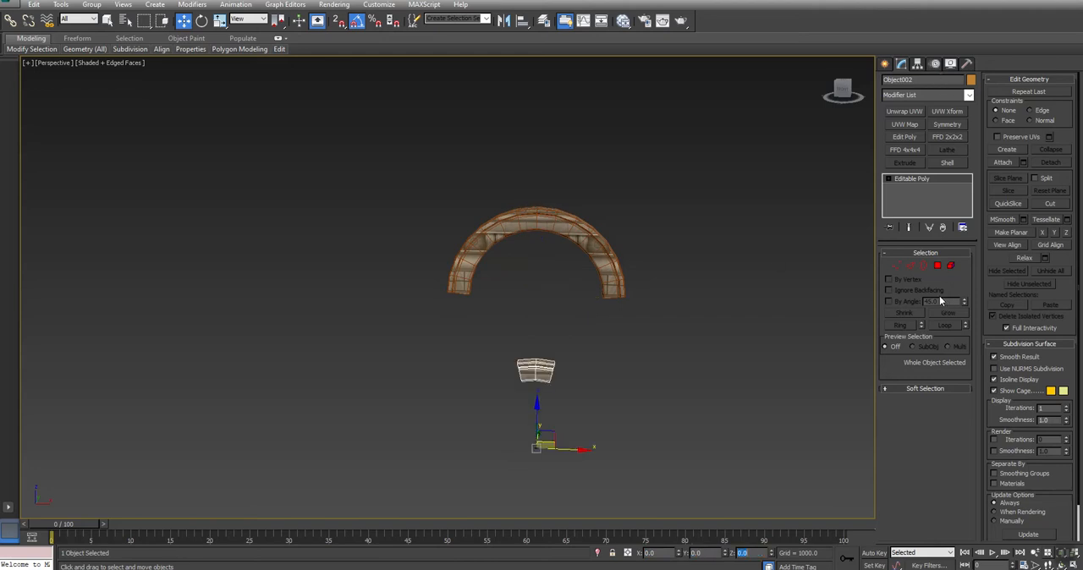
# - Select the crown piece's whole element and set its Y and Z position to 0
pyautogui.click(950, 266)
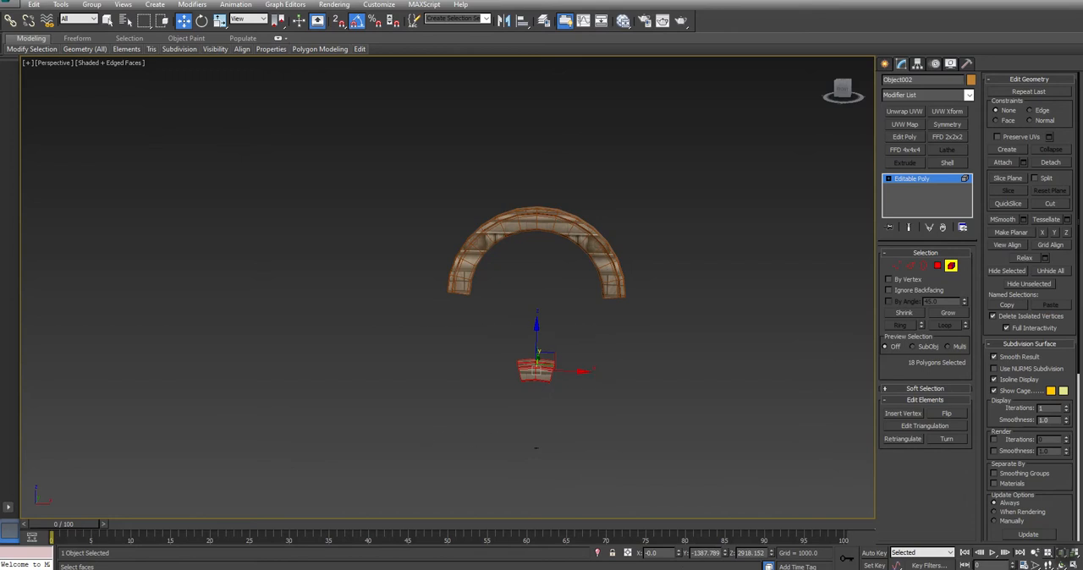
pyautogui.doubleClick(708, 554)
pyautogui.write('0')
pyautogui.press('Return')
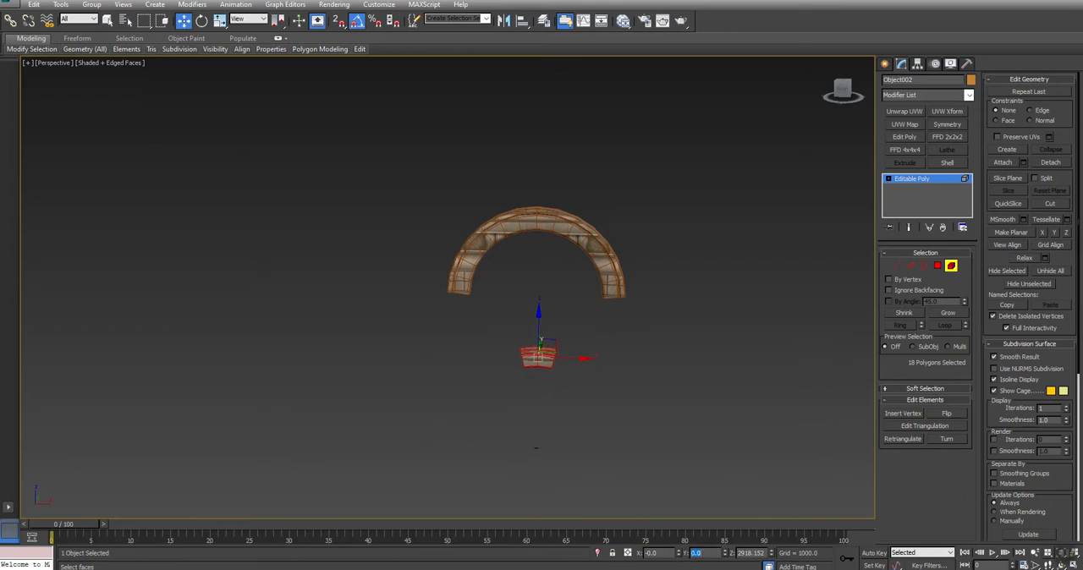
pyautogui.press('Tab')
pyautogui.write('0')
pyautogui.press('Return')
# - Hide the grid in the Top and Front viewports and frame the crown piece in a maximized Front viewport
pyautogui.scroll(3, 532, 445)
pyautogui.hotkey('alt', 'w')
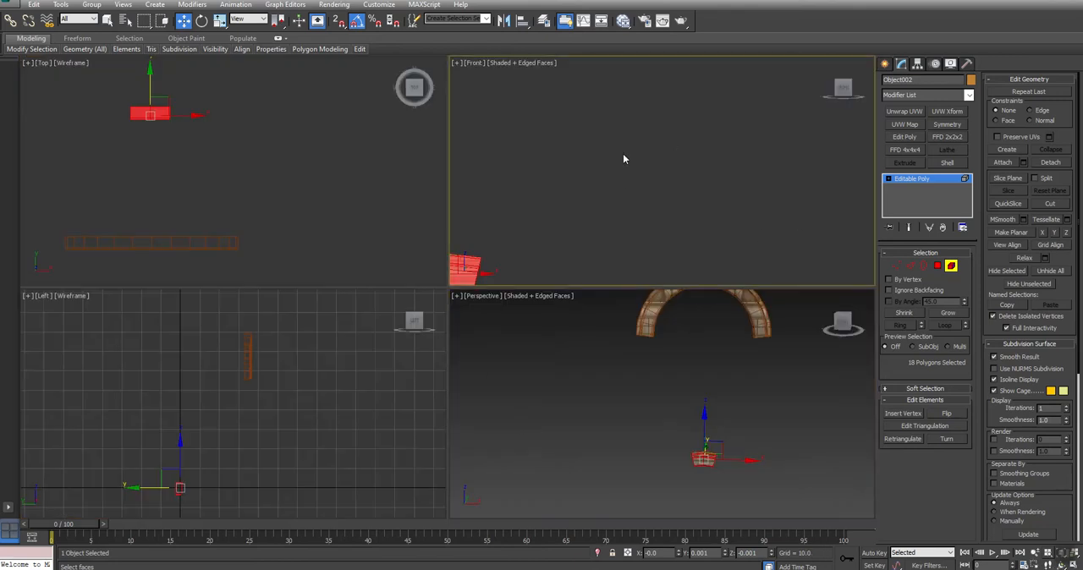
pyautogui.press('z')
pyautogui.click(558, 232)
pyautogui.rightClick(313, 191)
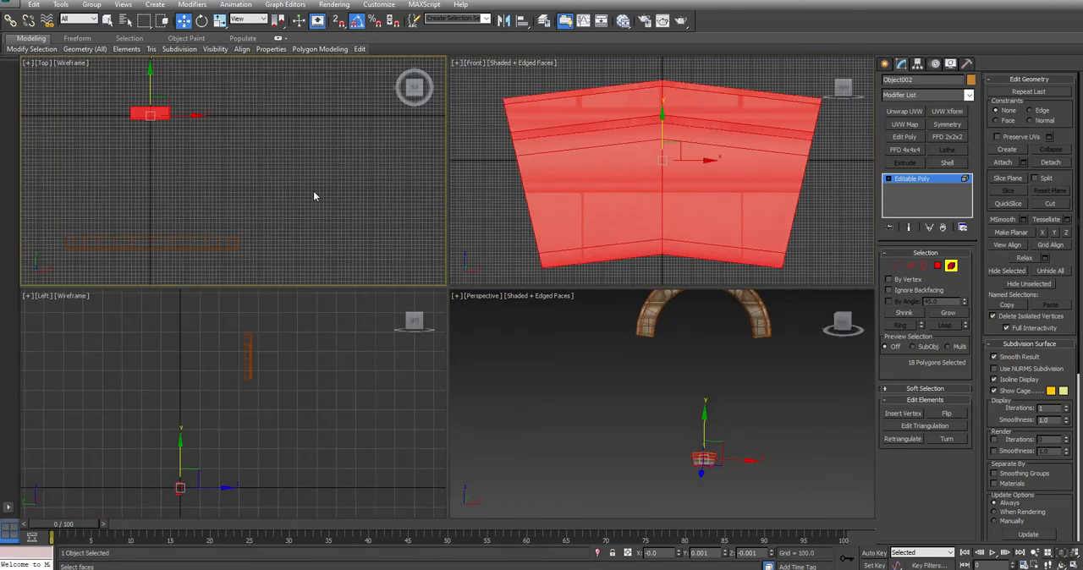
pyautogui.rightClick(286, 369)
pyautogui.press('g')
pyautogui.rightClick(271, 176)
pyautogui.press('g')
pyautogui.rightClick(601, 184)
pyautogui.press('g')
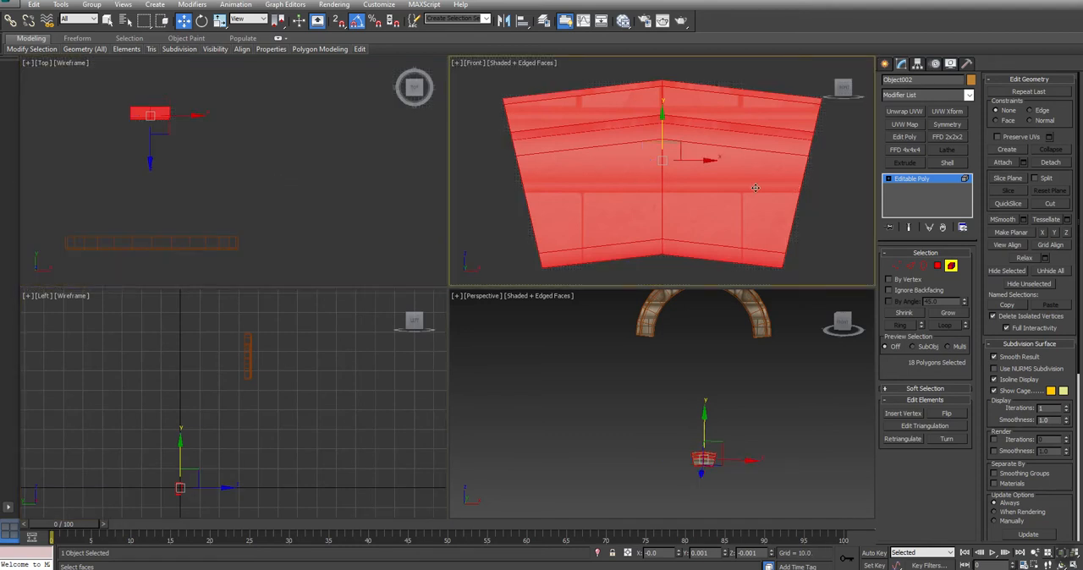
pyautogui.scroll(-2, 757, 191)
pyautogui.hotkey('alt', 'w')
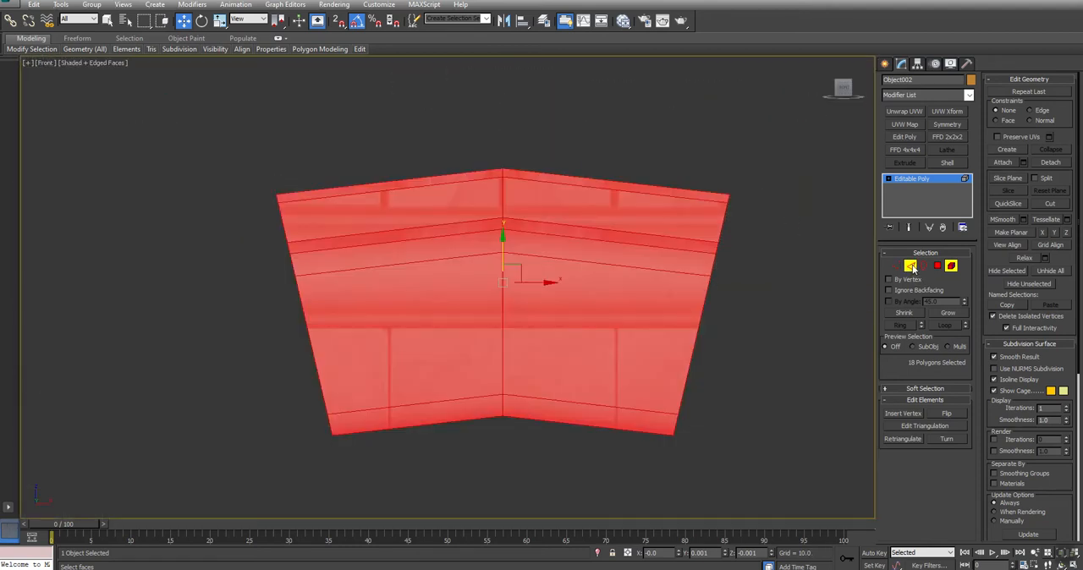
# - In wireframe display, select the crown piece's upper edge loop and flatten it level with Make Planar Y
pyautogui.click(910, 267)
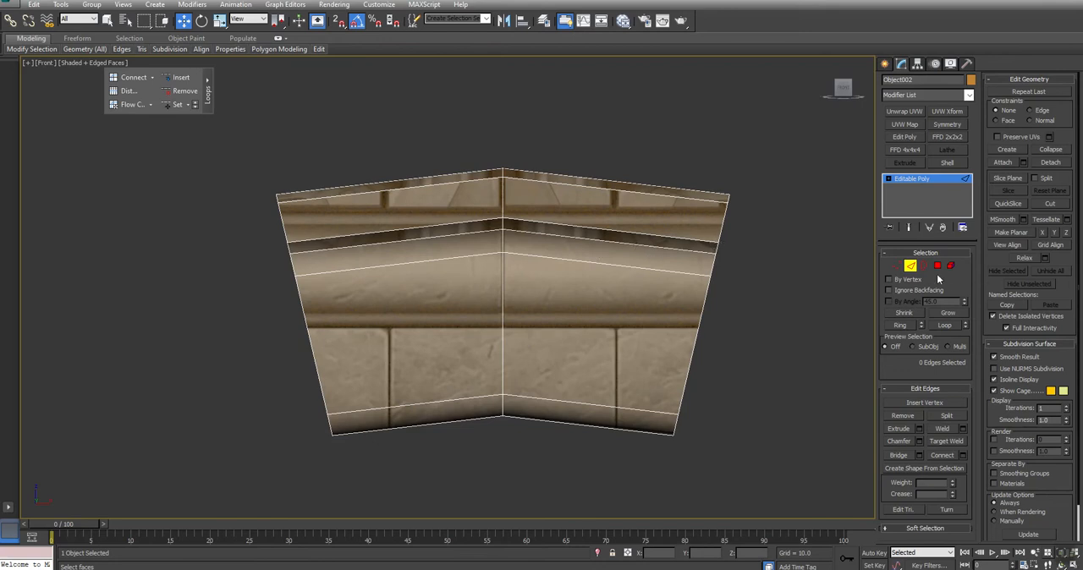
pyautogui.press('F3')
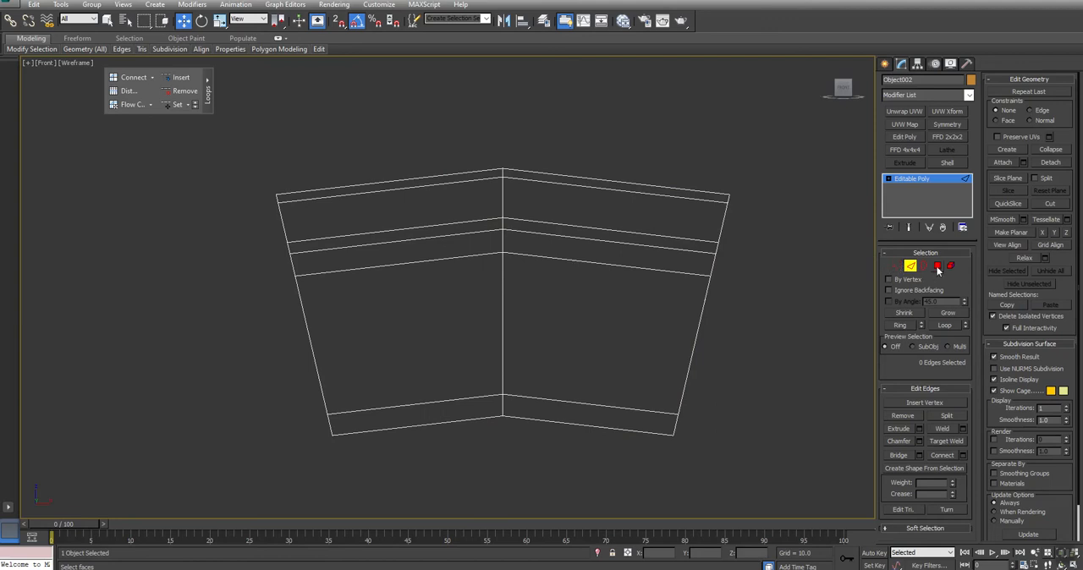
pyautogui.doubleClick(621, 183)
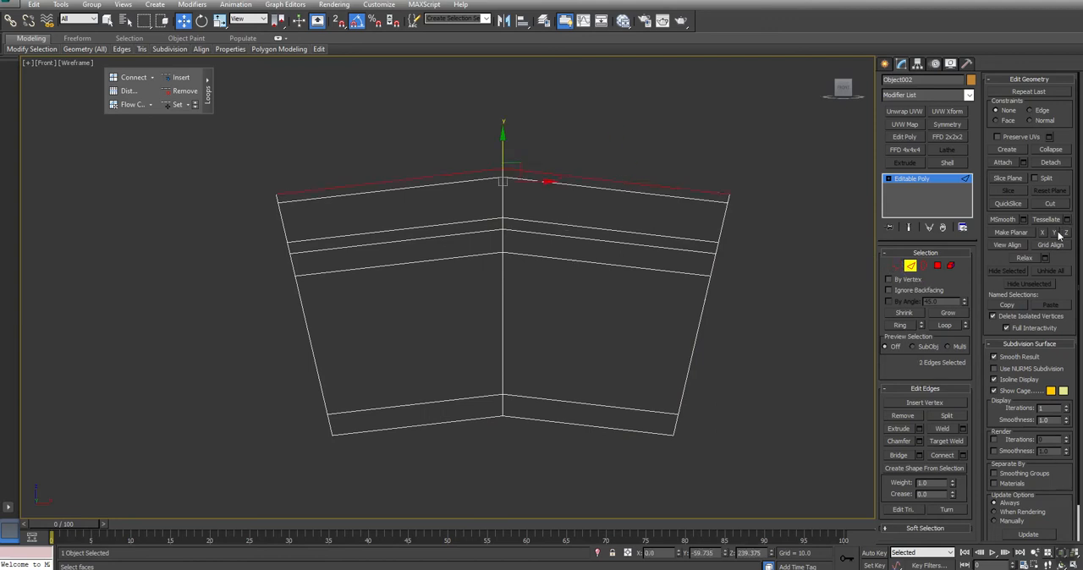
pyautogui.hotkey('alt', 'w')
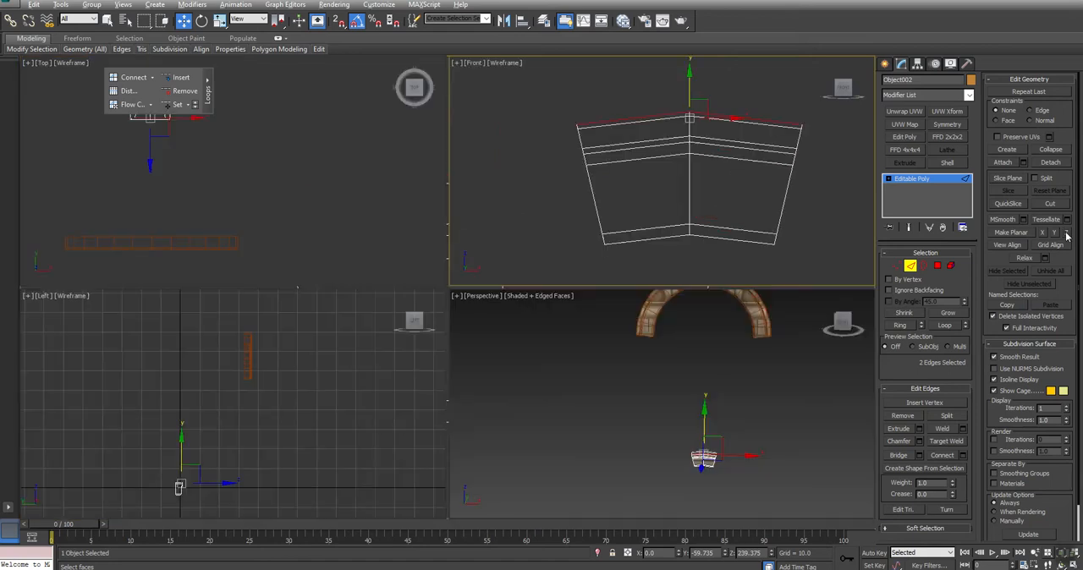
pyautogui.rightClick(749, 401)
pyautogui.press('z')
pyautogui.keyDown('alt'); pyautogui.moveTo(709, 406); pyautogui.dragTo(664, 412, button='middle'); pyautogui.keyUp('alt')
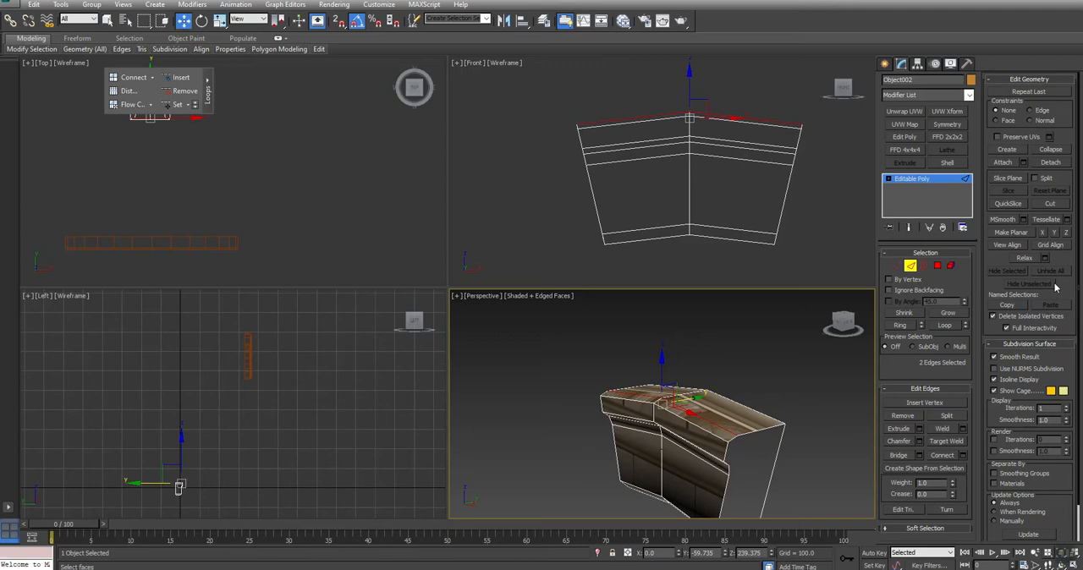
pyautogui.click(1055, 235)
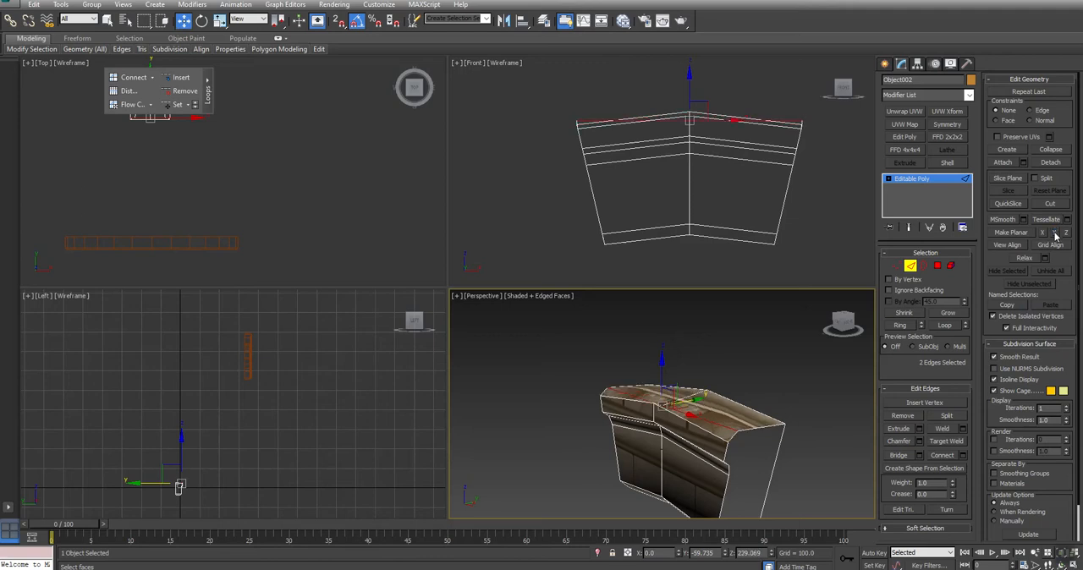
# - Flatten the crown piece's remaining front edge loops and its rear top edges level with Make Planar
pyautogui.click(784, 127)
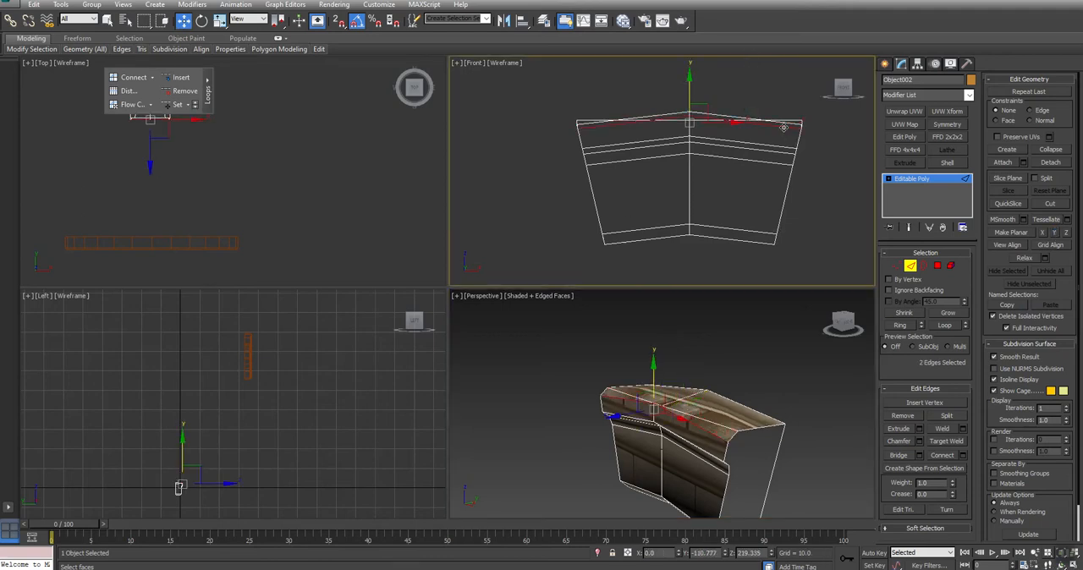
pyautogui.moveTo(784, 126); pyautogui.dragTo(761, 172)
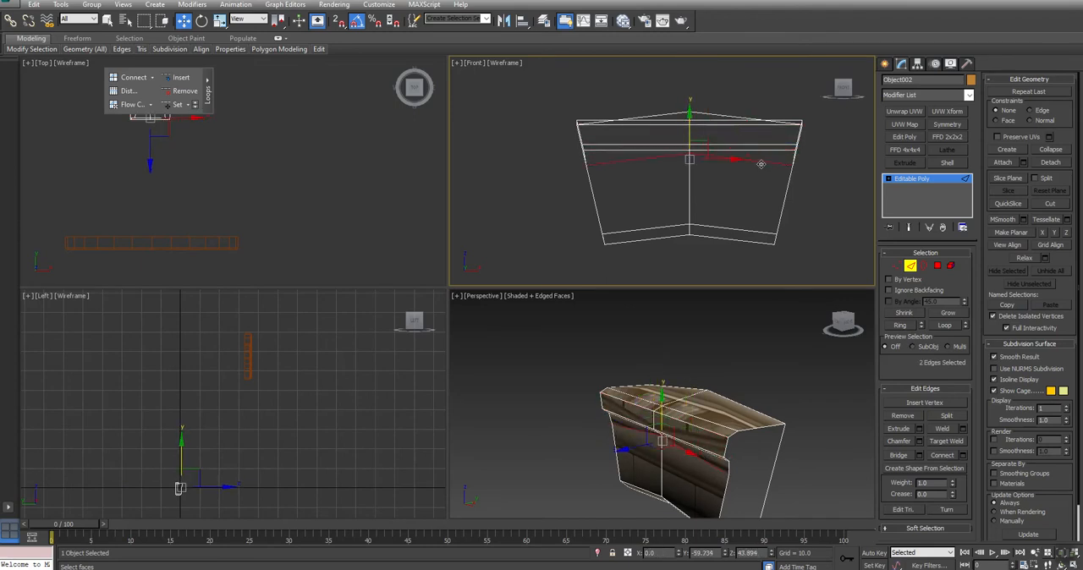
pyautogui.click(739, 237)
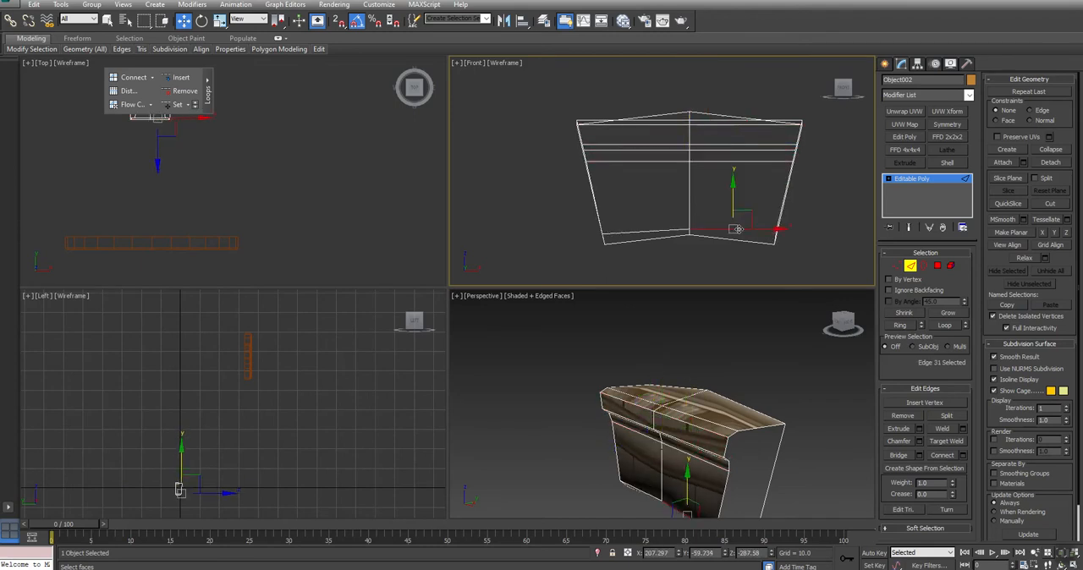
pyautogui.doubleClick(739, 229)
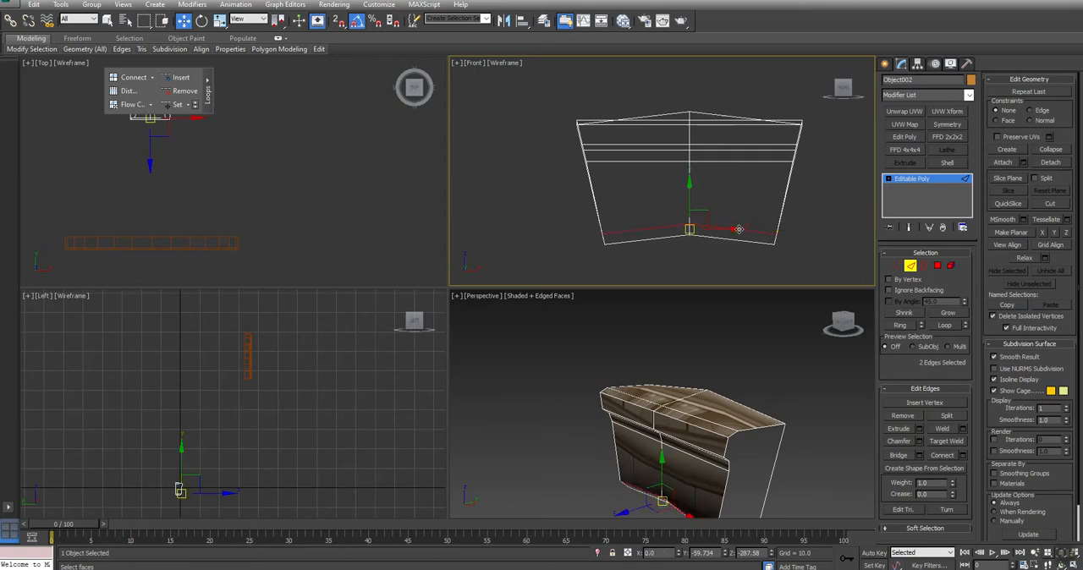
pyautogui.click(711, 112)
pyautogui.doubleClick(711, 113)
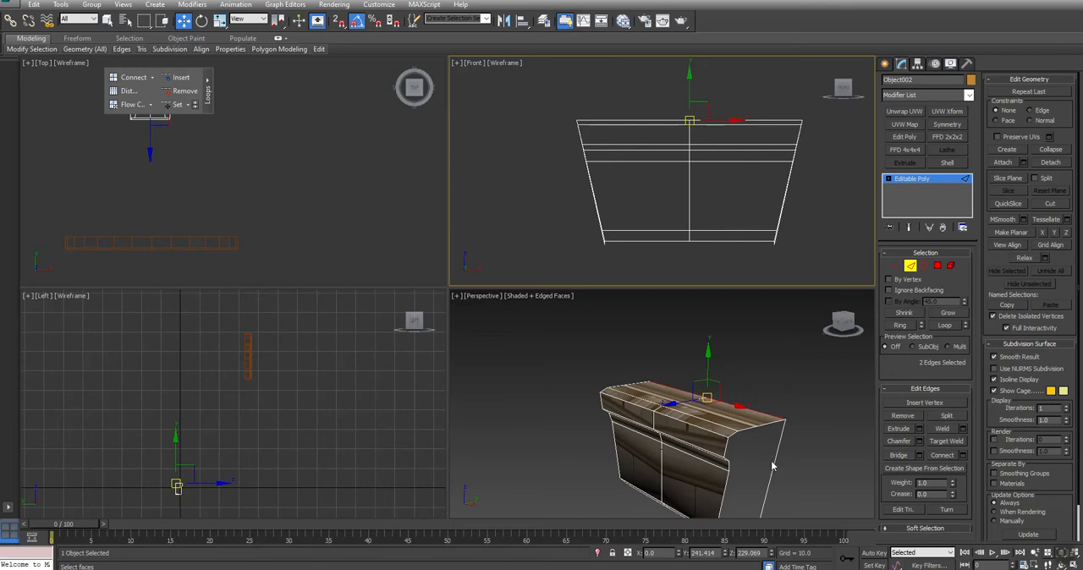
# - Select the crown piece's lower rear edges and level them with Make Planar
pyautogui.moveTo(772, 462); pyautogui.dragTo(764, 388, button='middle')
pyautogui.hotkey('ctrl', 'r')
pyautogui.moveTo(680, 395); pyautogui.dragTo(556, 387)
pyautogui.press('w')
pyautogui.doubleClick(725, 433)
pyautogui.press(';')
pyautogui.click(714, 435)
pyautogui.hotkey('ctrl', 'r')
pyautogui.moveTo(633, 378); pyautogui.dragTo(885, 391)
pyautogui.press('w')
pyautogui.moveTo(833, 155); pyautogui.dragTo(779, 166, button='middle')
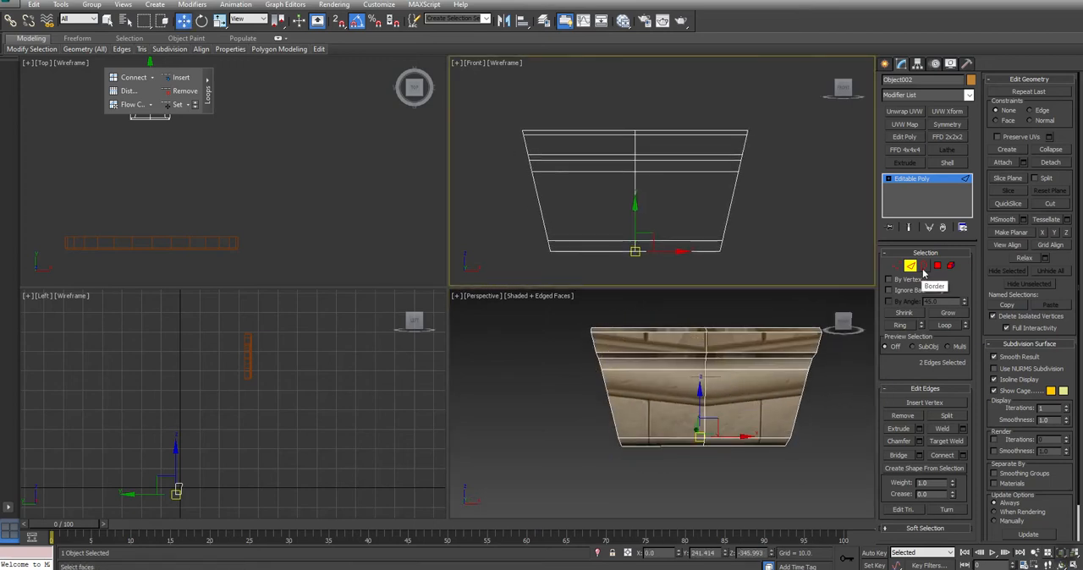
# - Straighten the open borders at both ends of the crown piece with Make Planar X
pyautogui.click(923, 266)
pyautogui.moveTo(784, 134); pyautogui.dragTo(690, 200)
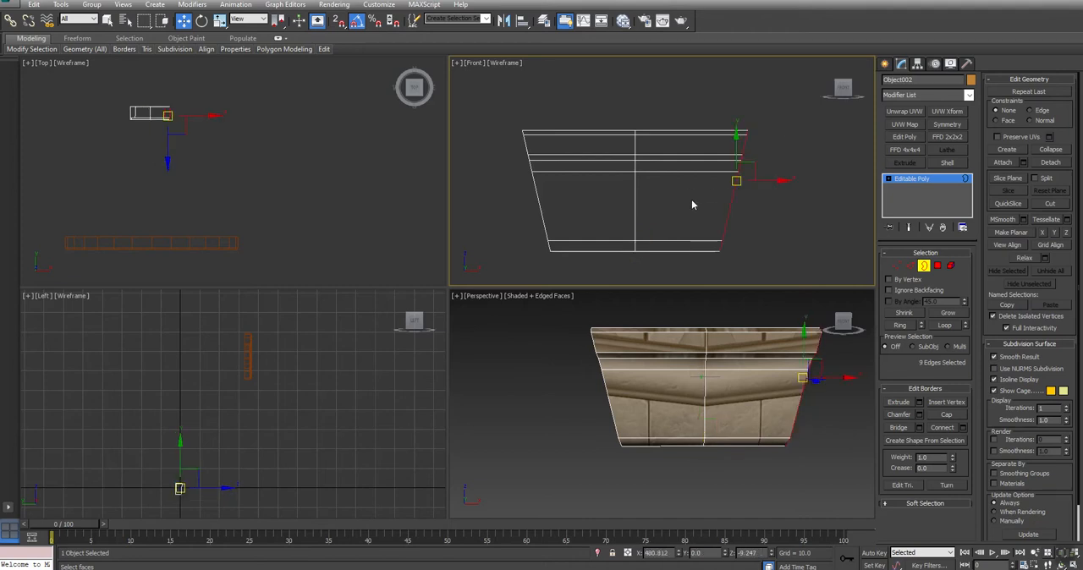
pyautogui.click(1043, 234)
pyautogui.moveTo(584, 206); pyautogui.dragTo(511, 181)
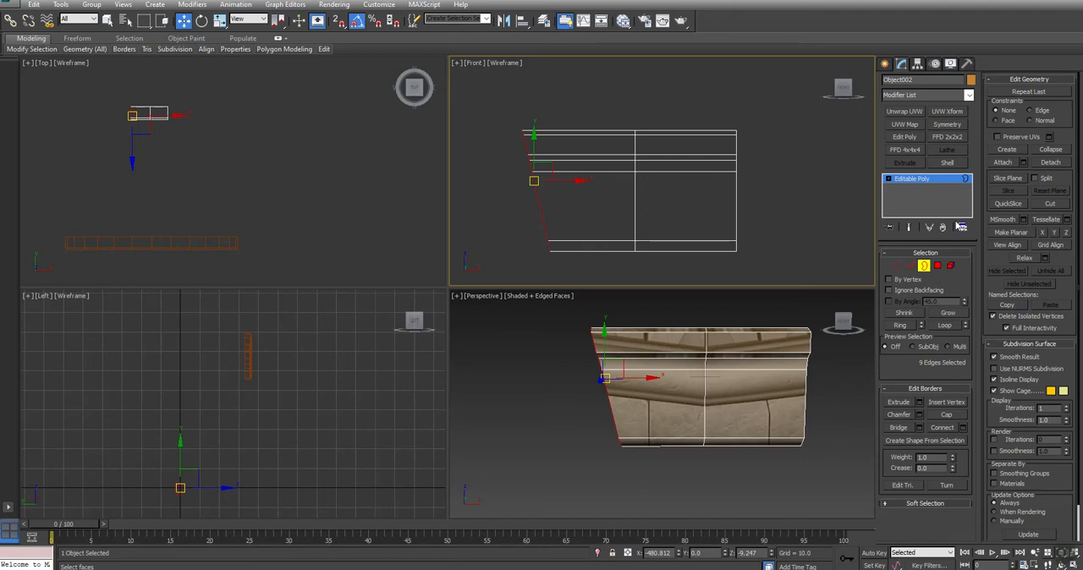
pyautogui.click(1042, 234)
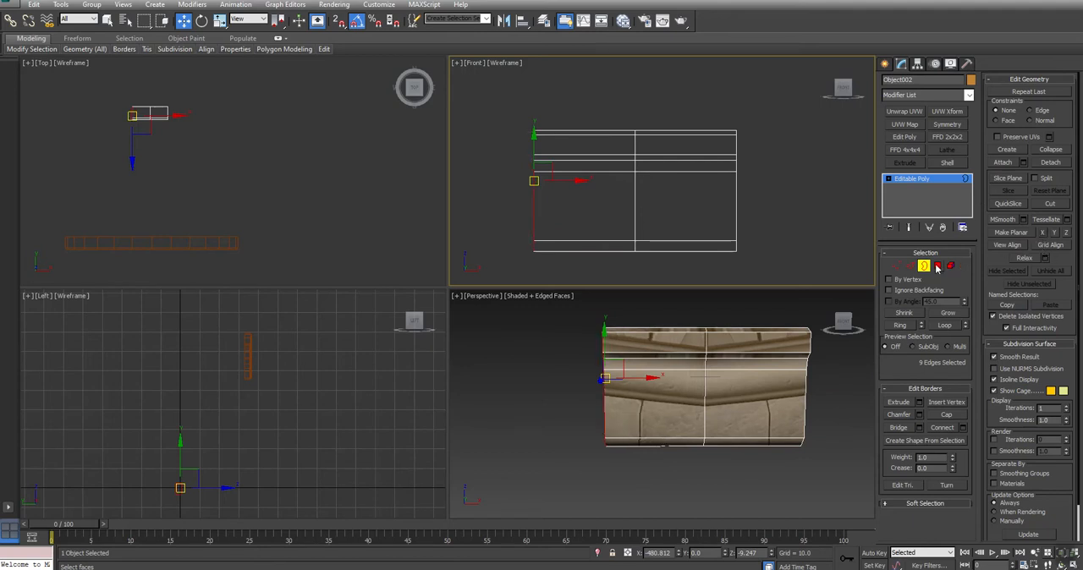
# - Select the whole crown piece as an element and scale it along X into a long straight strip
pyautogui.scroll(-4, 706, 178)
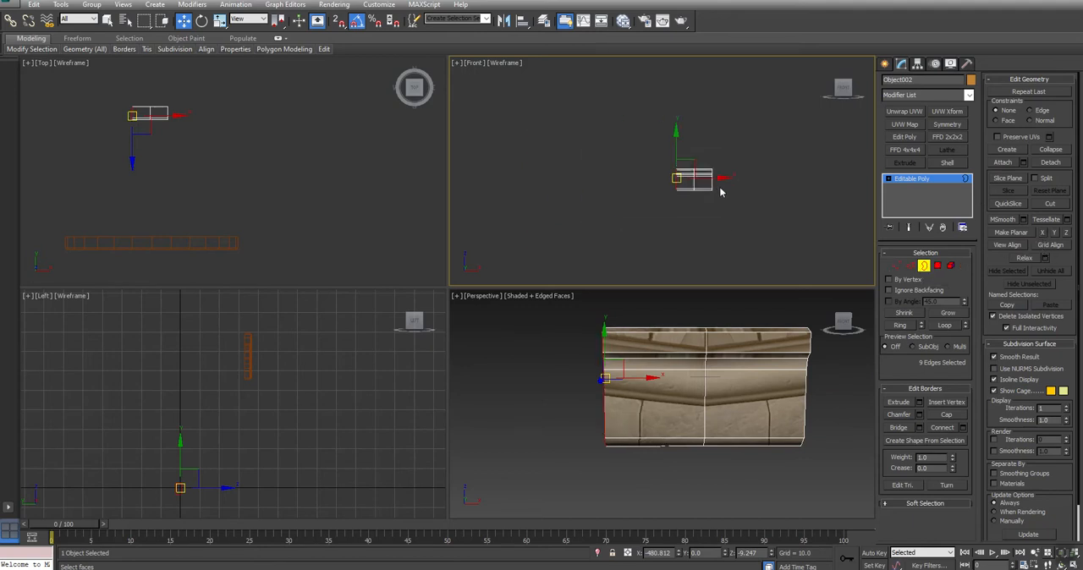
pyautogui.scroll(-2, 750, 208)
pyautogui.click(950, 266)
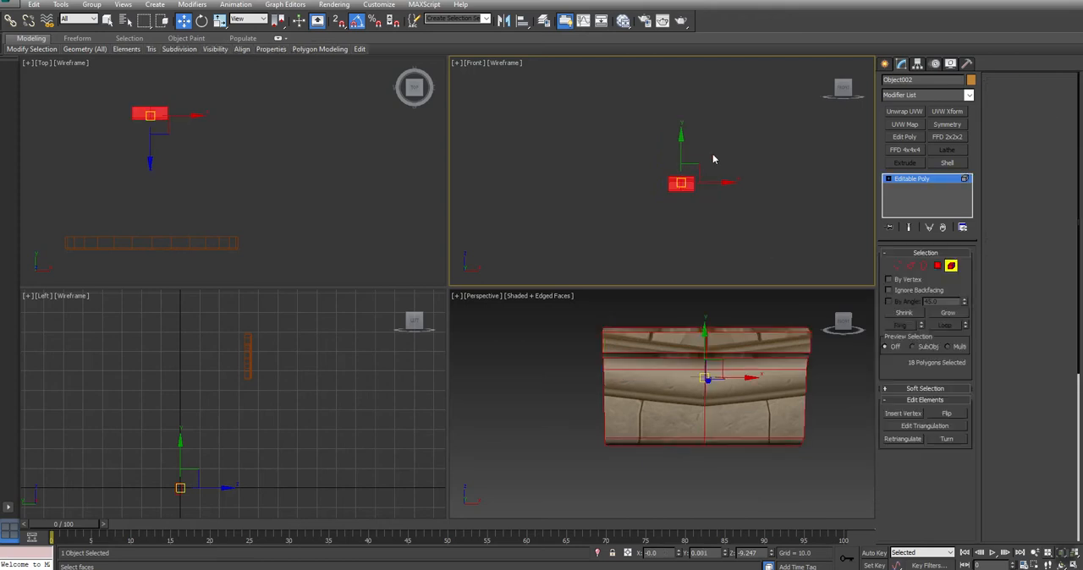
pyautogui.press('r')
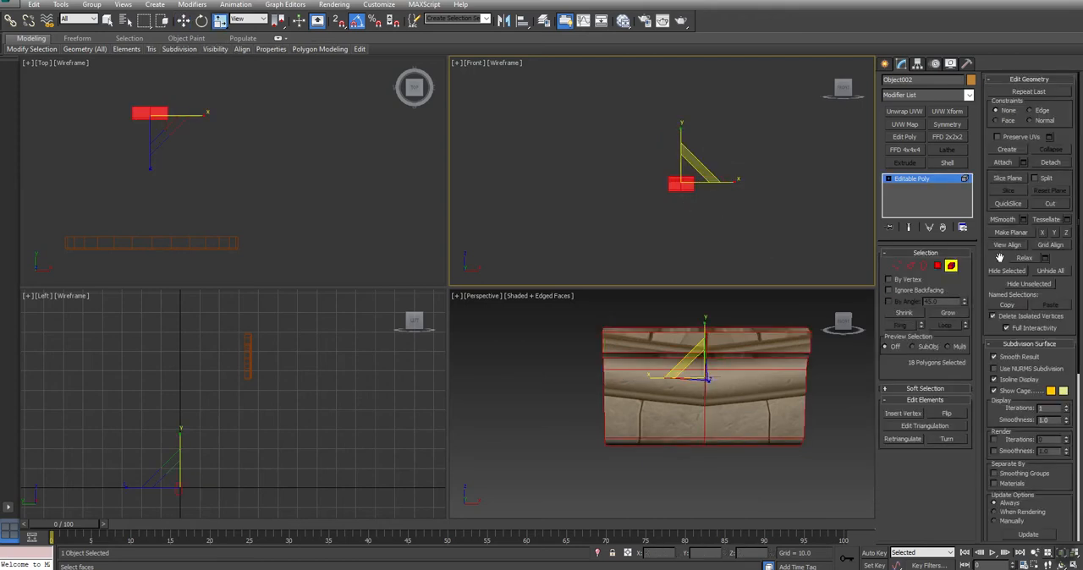
pyautogui.moveTo(726, 181); pyautogui.dragTo(212, 150)
pyautogui.moveTo(472, 218); pyautogui.dragTo(772, 200, button='middle')
# - Return the strip to object level, add an Unwrap UVW modifier, and open its UV editor beside a maximized Perspective view
pyautogui.click(910, 266)
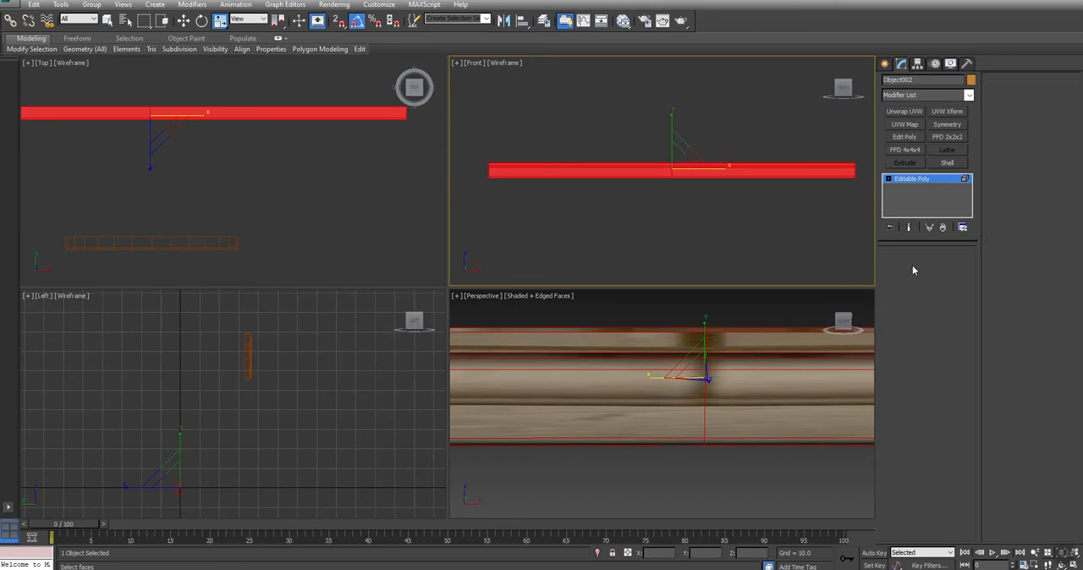
pyautogui.click(911, 179)
pyautogui.click(904, 112)
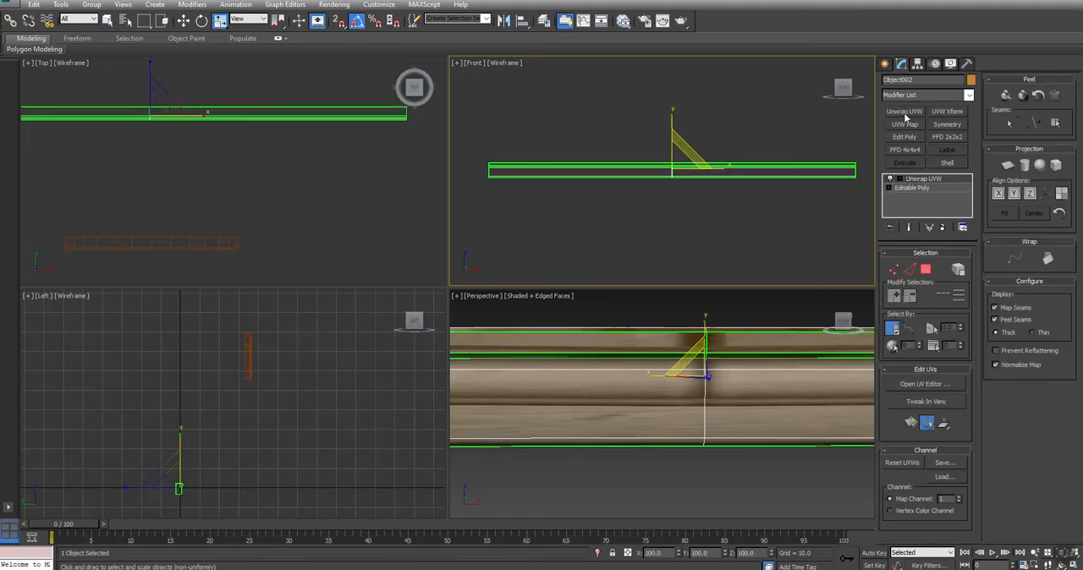
pyautogui.hotkey('alt', 'w')
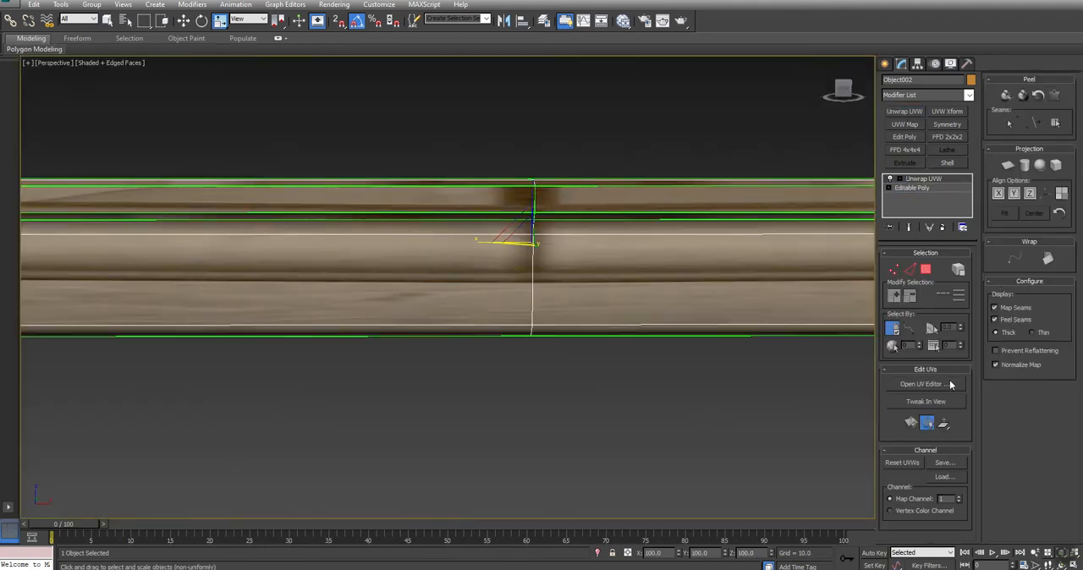
pyautogui.click(923, 384)
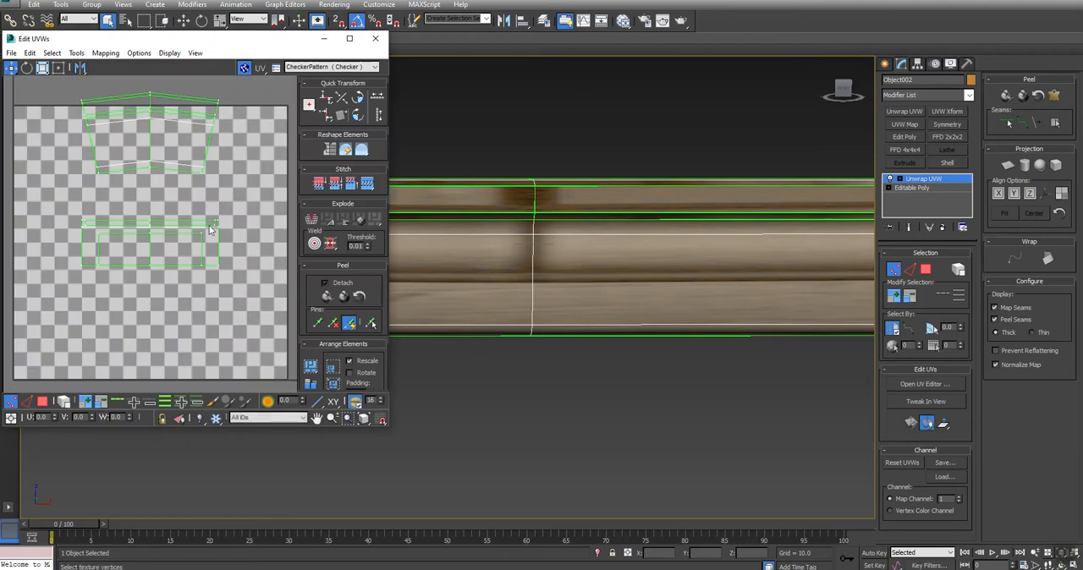
# - Select the strip's large front face on one side of the centre seam and show Strip_Texture_D.tga as the UV editor background
pyautogui.moveTo(556, 223); pyautogui.dragTo(810, 217, button='middle')
pyautogui.scroll(-4, 810, 217)
pyautogui.scroll(2, 779, 234)
pyautogui.click(925, 270)
pyautogui.click(835, 242)
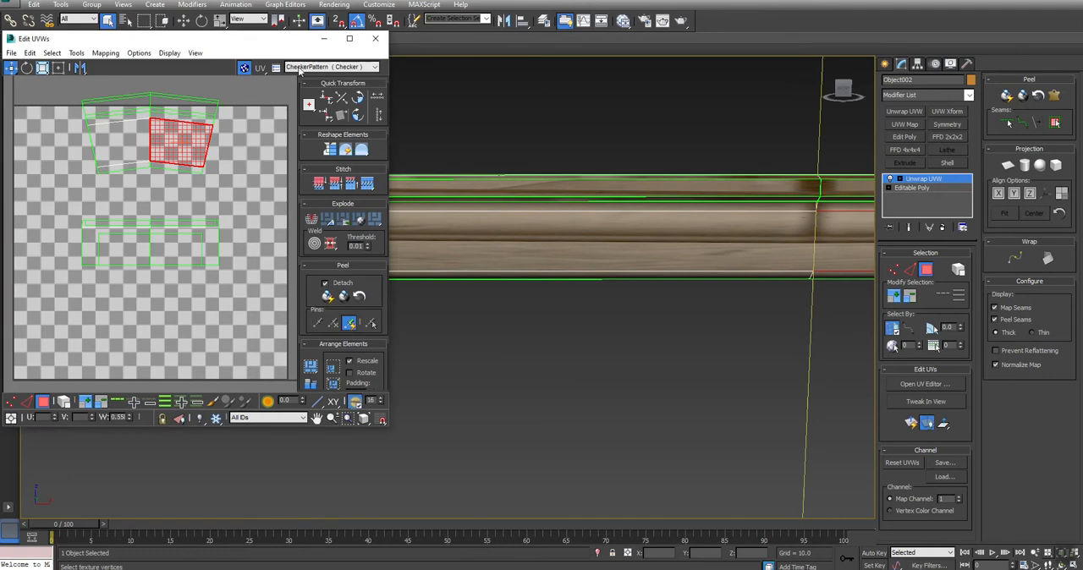
pyautogui.click(306, 67)
pyautogui.click(326, 100)
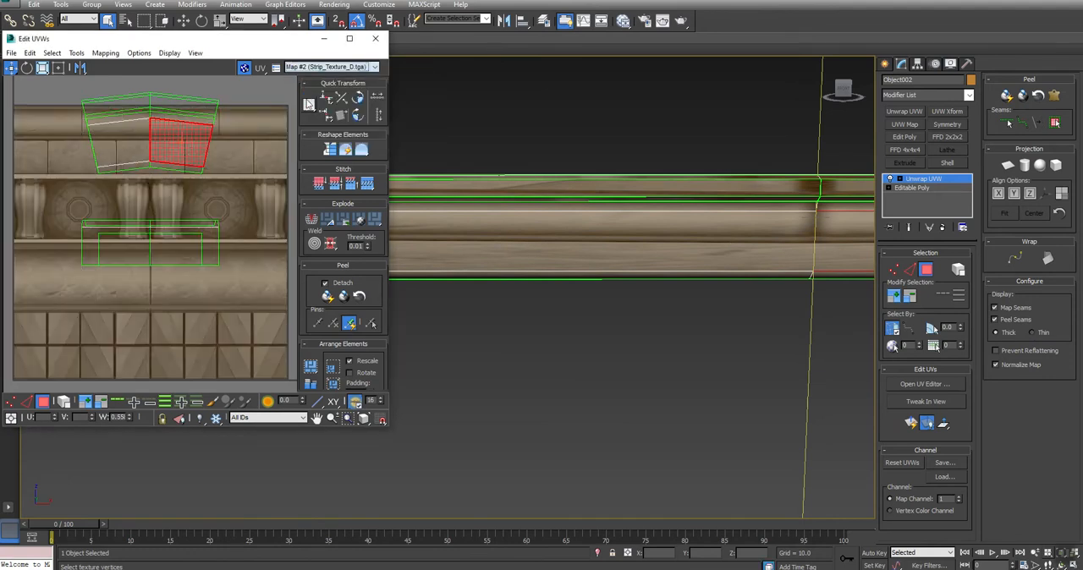
pyautogui.moveTo(770, 224); pyautogui.dragTo(609, 217, button='middle')
pyautogui.keyDown('ctrl'); pyautogui.click(592, 226); pyautogui.keyUp('ctrl')
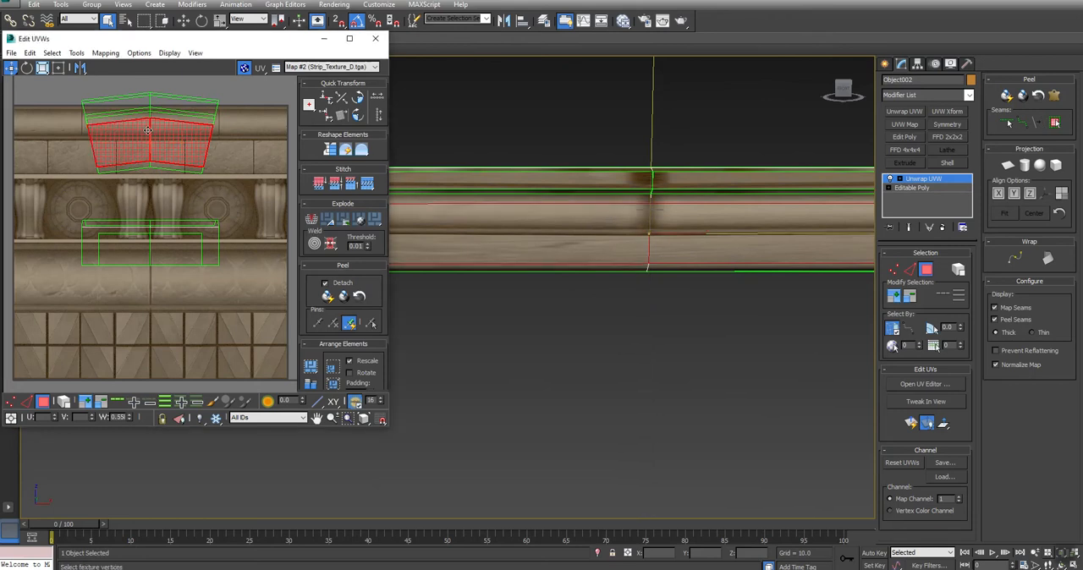
pyautogui.hotkey('ctrl', 'r')
pyautogui.moveTo(584, 247); pyautogui.dragTo(526, 253)
pyautogui.hotkey('shift', 'z')
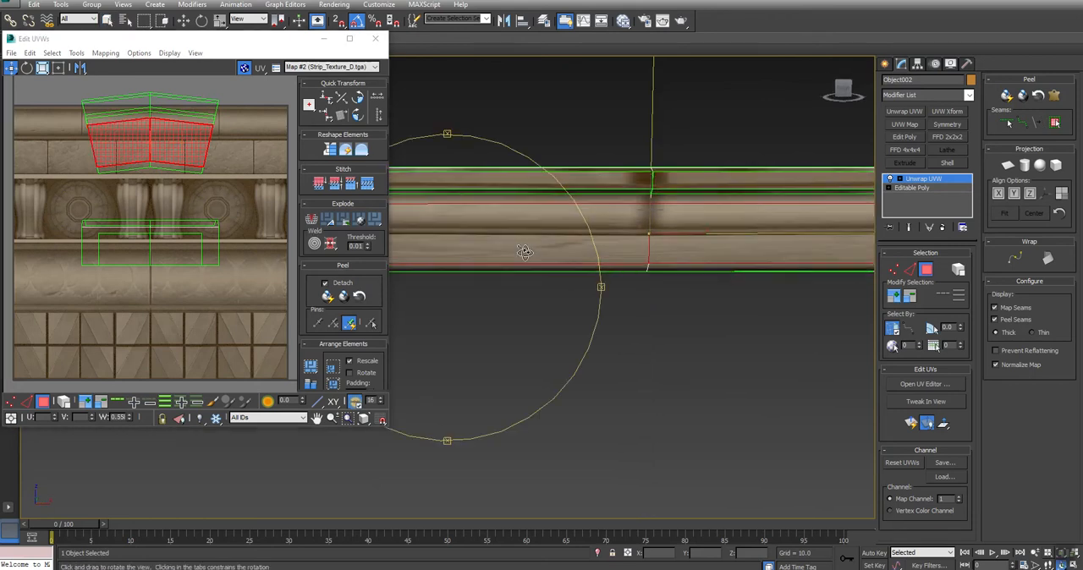
pyautogui.rightClick(213, 144)
pyautogui.click(272, 159)
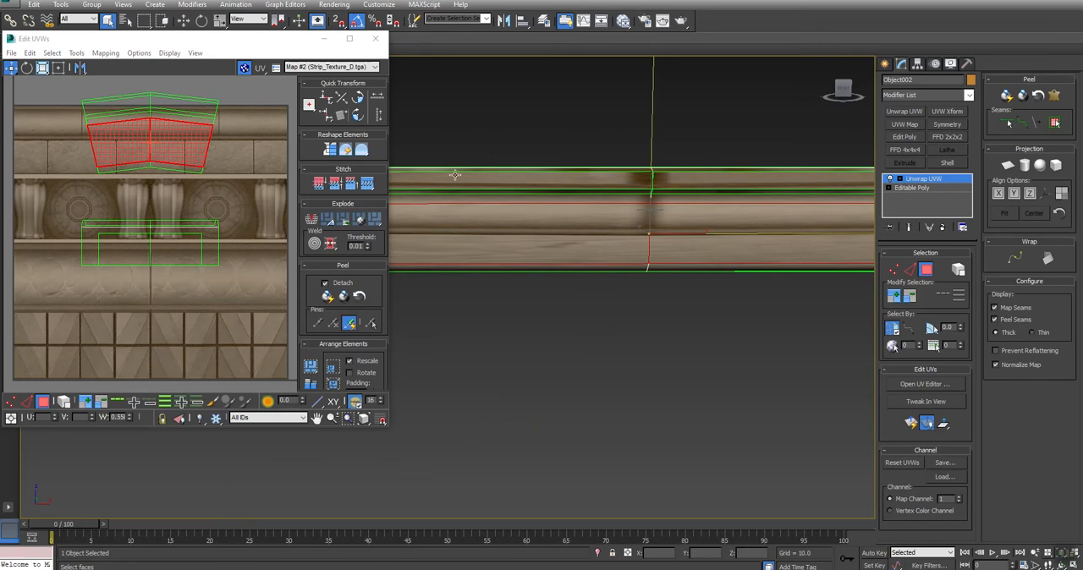
pyautogui.keyDown('ctrl'); pyautogui.click(166, 117); pyautogui.keyUp('ctrl')
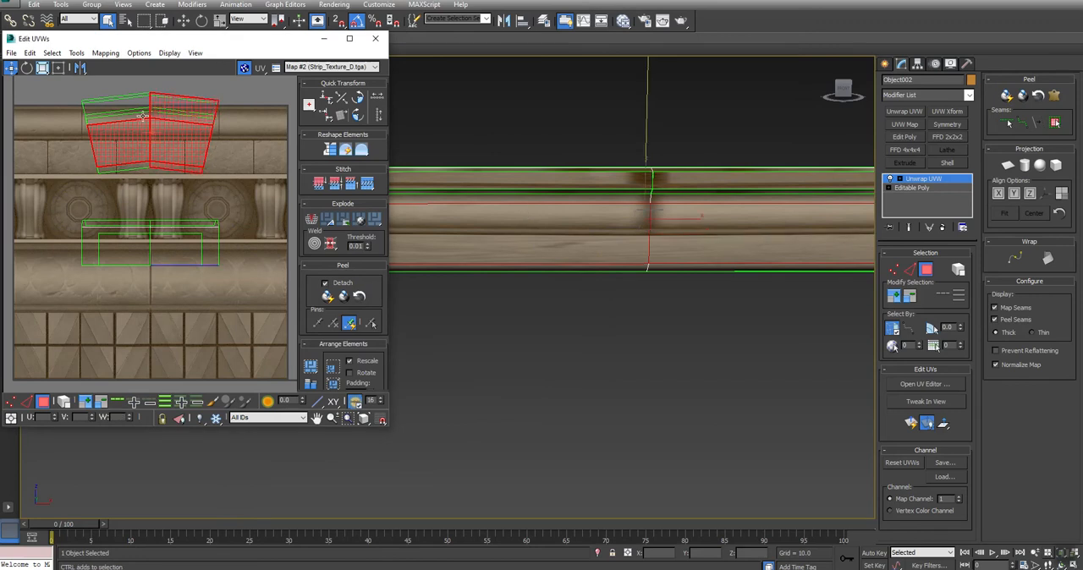
# - Select all front faces below the upper moulding with face shading on, and move their UVs partly off the texture's side
pyautogui.click(582, 197)
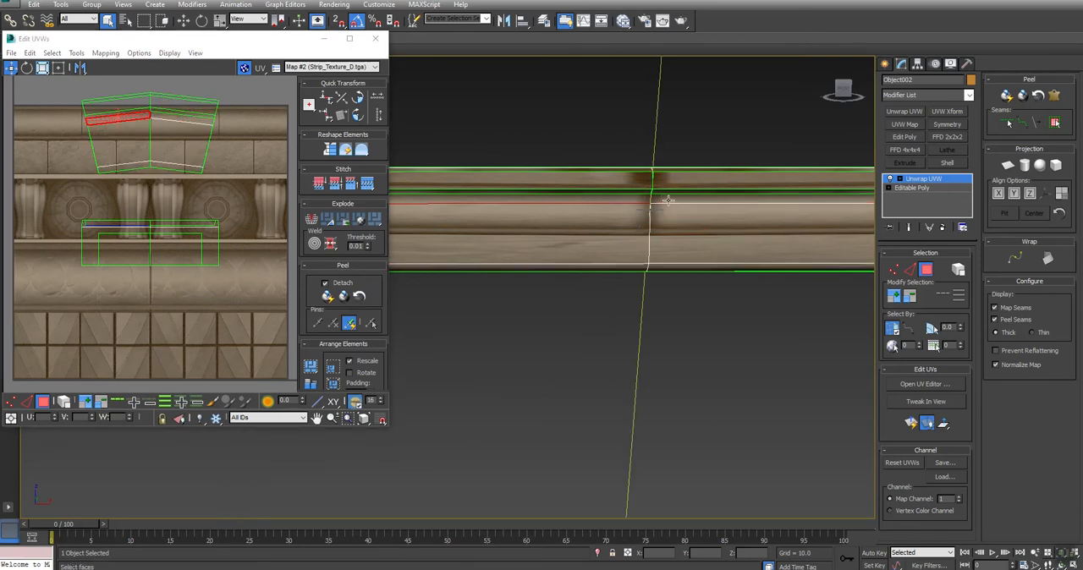
pyautogui.press('F2')
pyautogui.keyDown('ctrl'); pyautogui.click(659, 197); pyautogui.keyUp('ctrl')
pyautogui.keyDown('ctrl'); pyautogui.click(626, 230); pyautogui.keyUp('ctrl')
pyautogui.keyDown('ctrl'); pyautogui.click(678, 238); pyautogui.keyUp('ctrl')
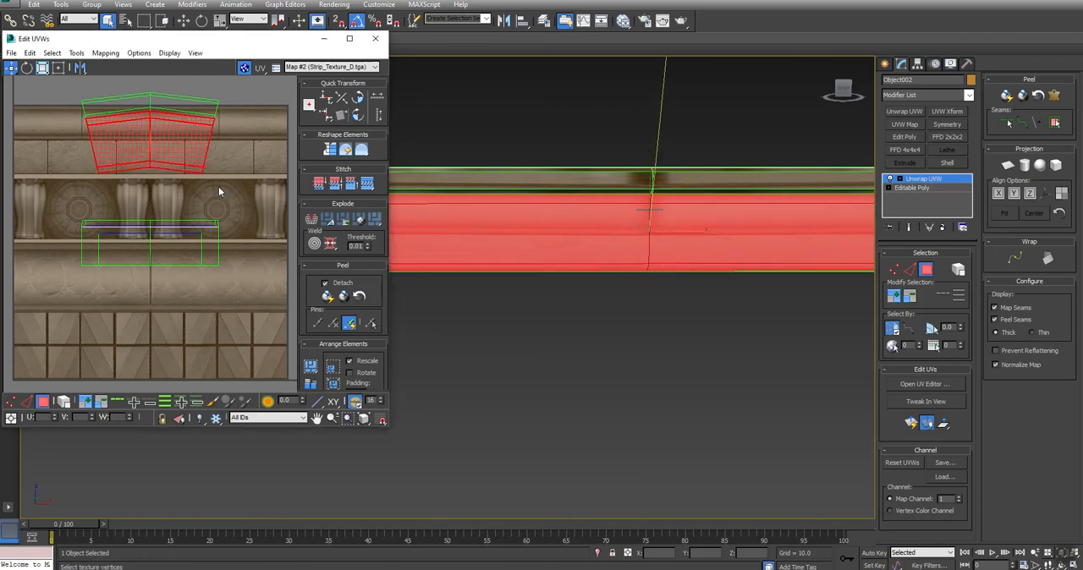
pyautogui.moveTo(161, 131); pyautogui.dragTo(32, 203)
pyautogui.moveTo(176, 192); pyautogui.dragTo(260, 180, button='middle')
# - Open the Relax tool, set its method to Relax By Polygon Angles, and move its dialog clear of the UV layout
pyautogui.click(76, 52)
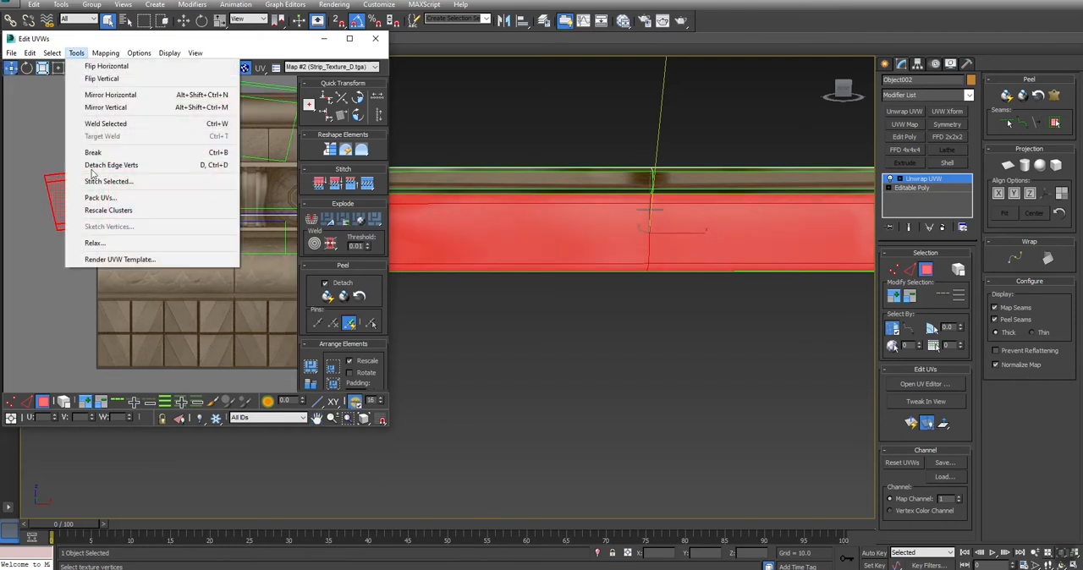
pyautogui.click(93, 245)
pyautogui.click(89, 86)
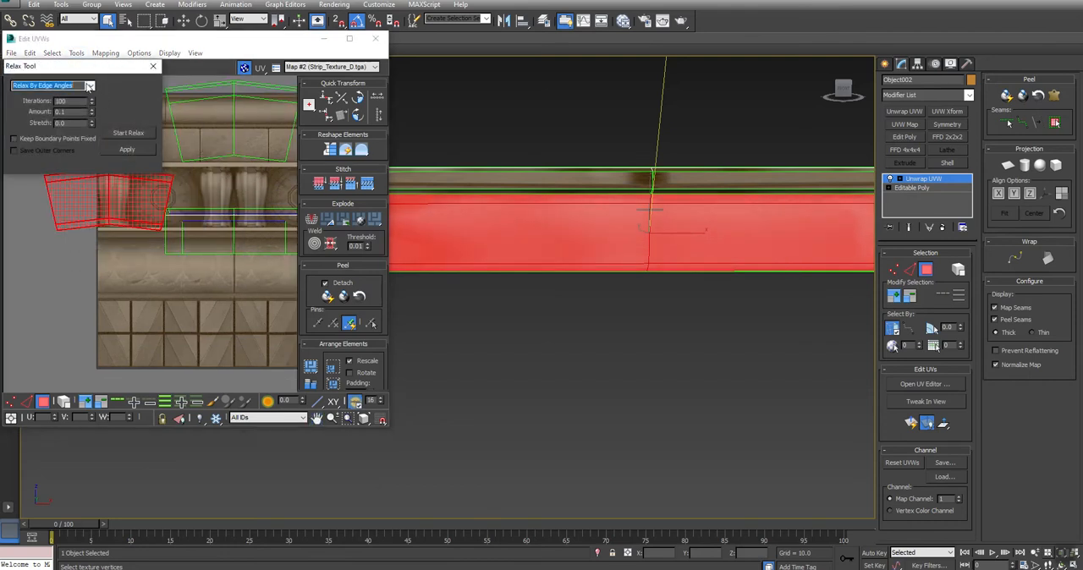
pyautogui.click(90, 88)
pyautogui.click(92, 102)
pyautogui.moveTo(110, 65); pyautogui.dragTo(220, 427)
# - Quick Peel the lower front faces' UVs and relax them by polygon angles
pyautogui.click(327, 296)
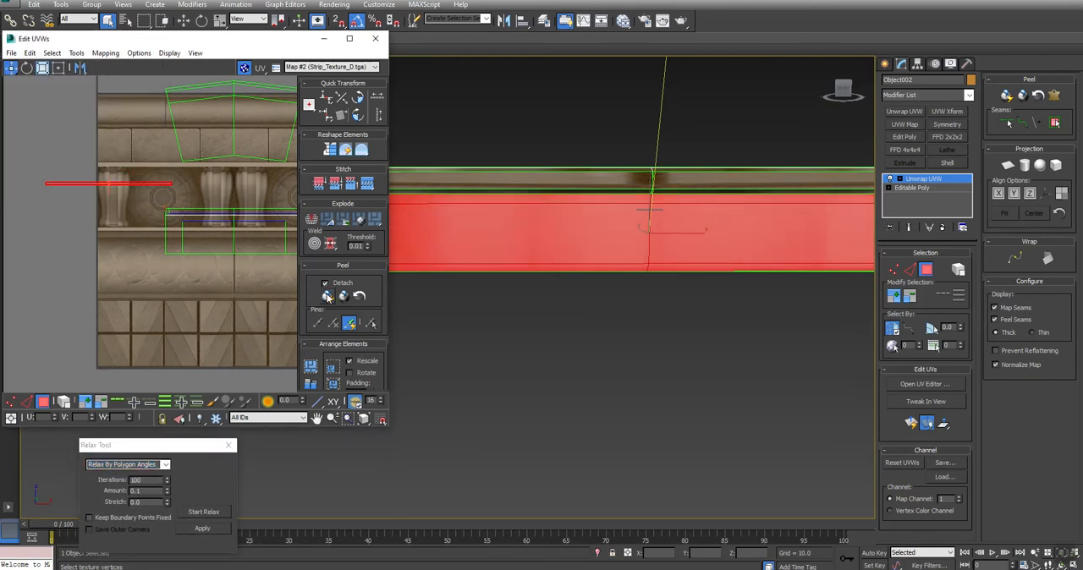
pyautogui.scroll(5, 146, 175)
pyautogui.scroll(-5, 146, 173)
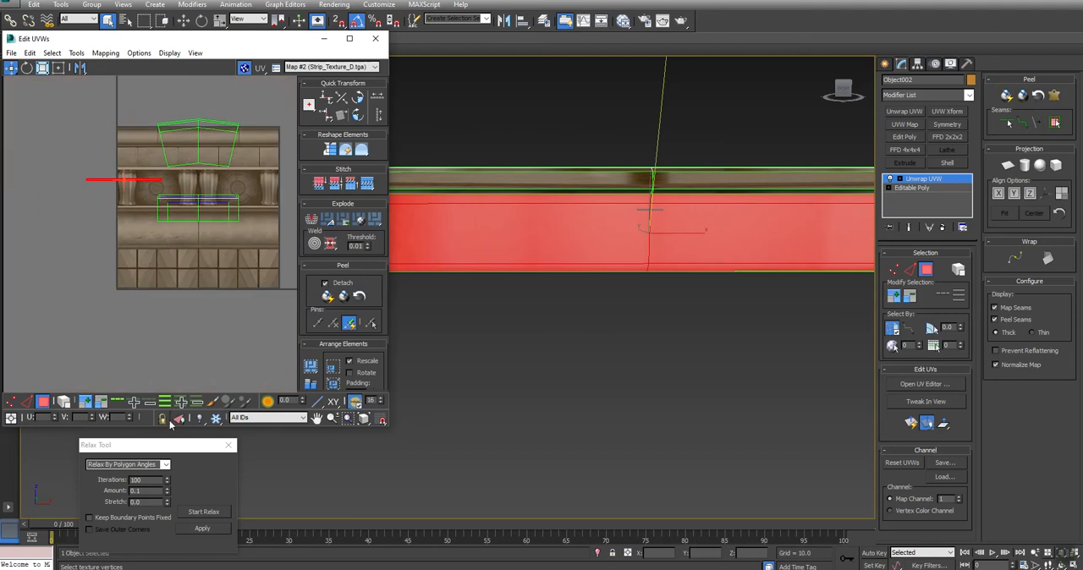
pyautogui.click(204, 513)
pyautogui.click(205, 512)
pyautogui.scroll(3, 143, 196)
# - Try to switch to the remaining faces with Select Inverted Polygons, and restore the lower front face selection
pyautogui.moveTo(669, 241); pyautogui.dragTo(658, 301, button='middle')
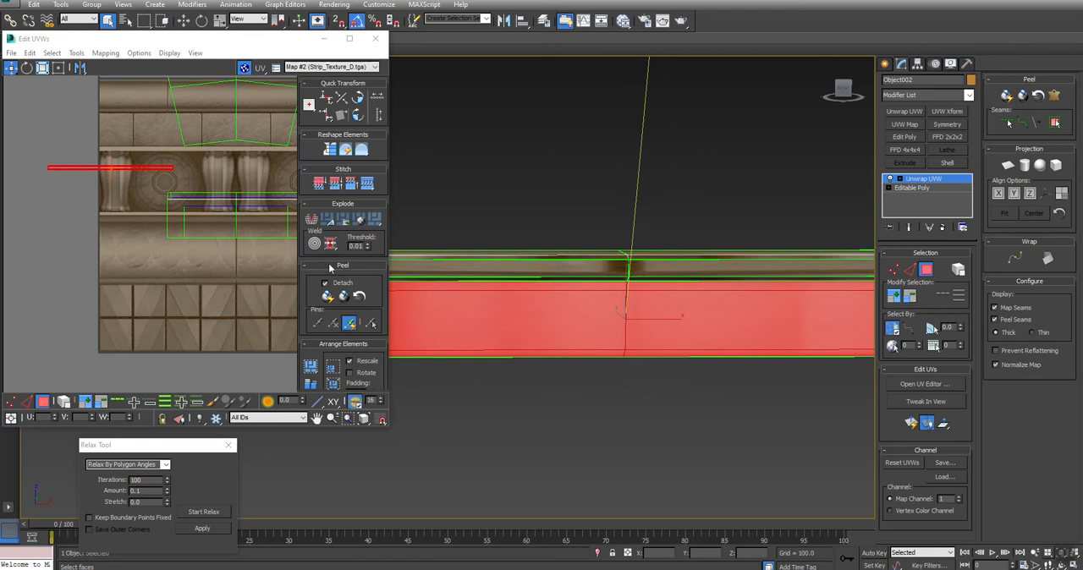
pyautogui.click(30, 53)
pyautogui.moveTo(52, 53)
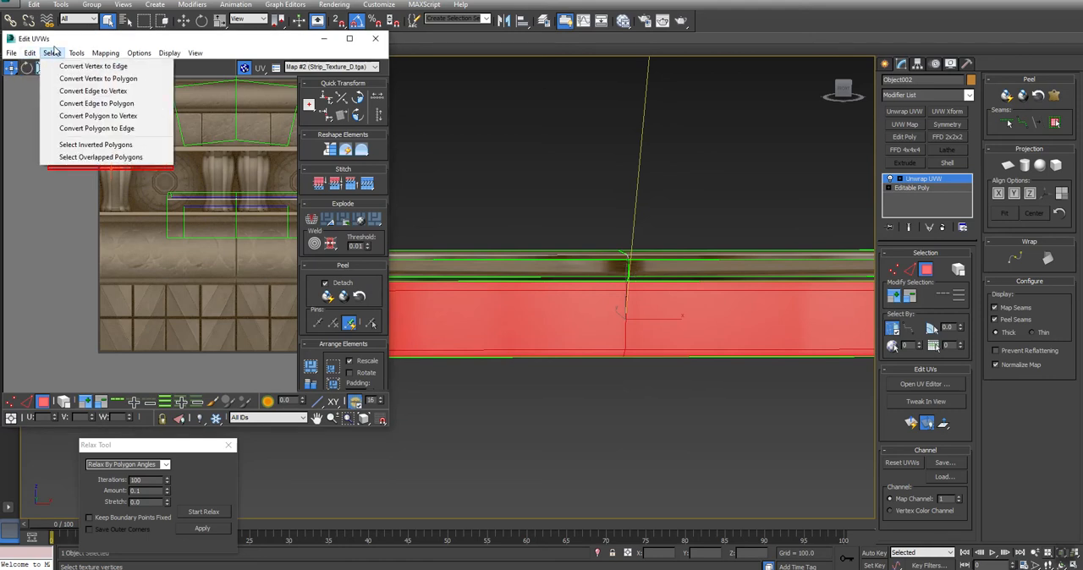
pyautogui.click(108, 145)
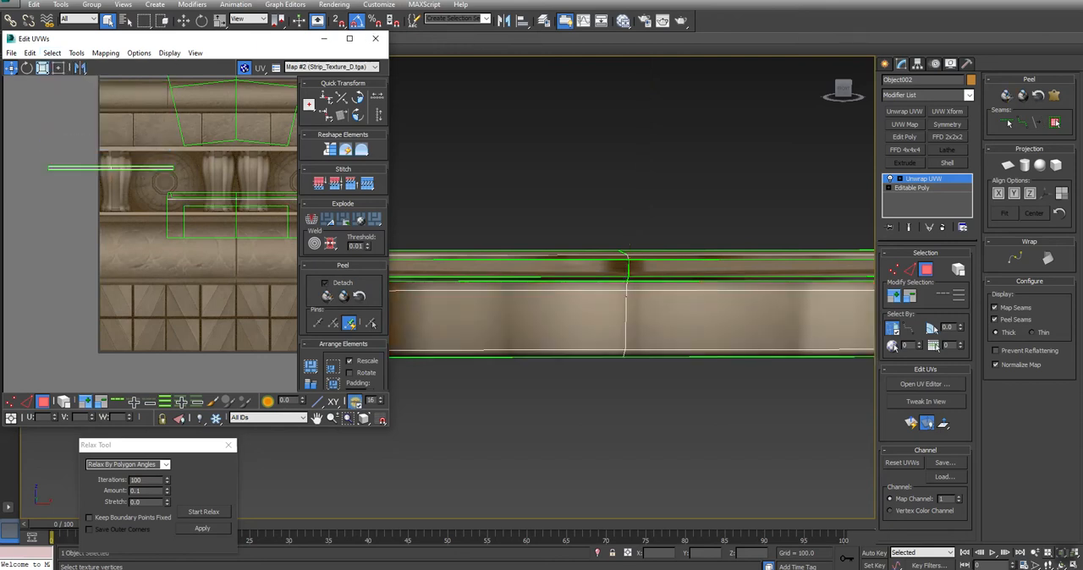
pyautogui.moveTo(747, 336); pyautogui.dragTo(725, 266, button='middle')
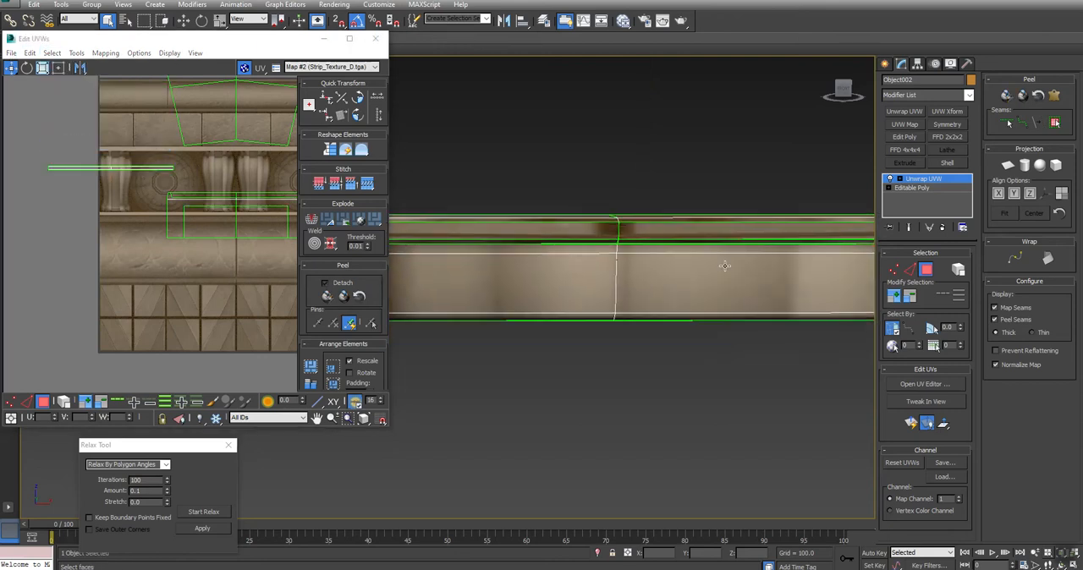
pyautogui.click(566, 254)
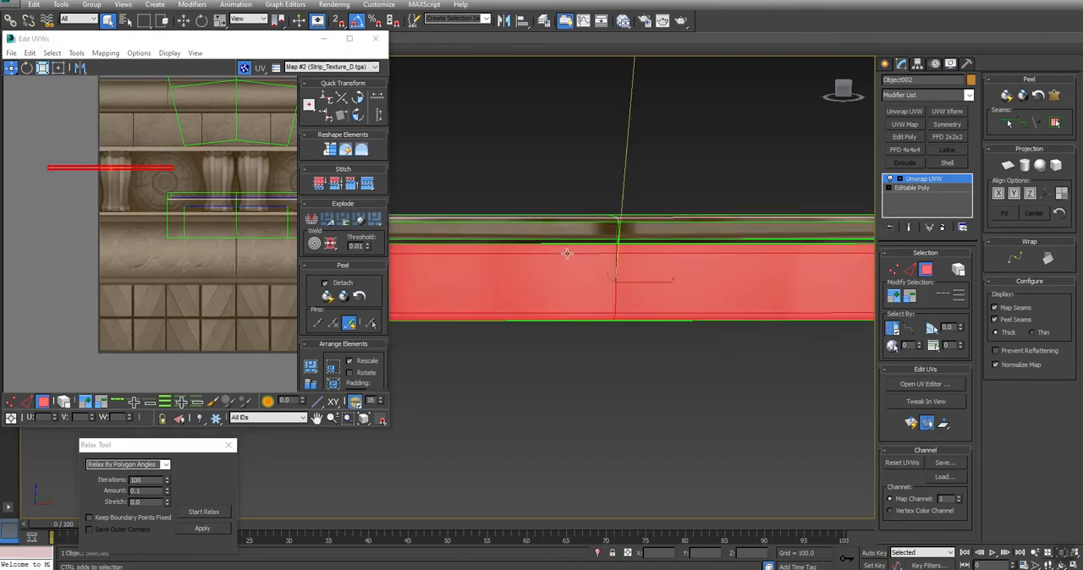
# - Invert the face selection to the strip's remaining faces and apply a planar UV projection to them
pyautogui.click(37, 7)
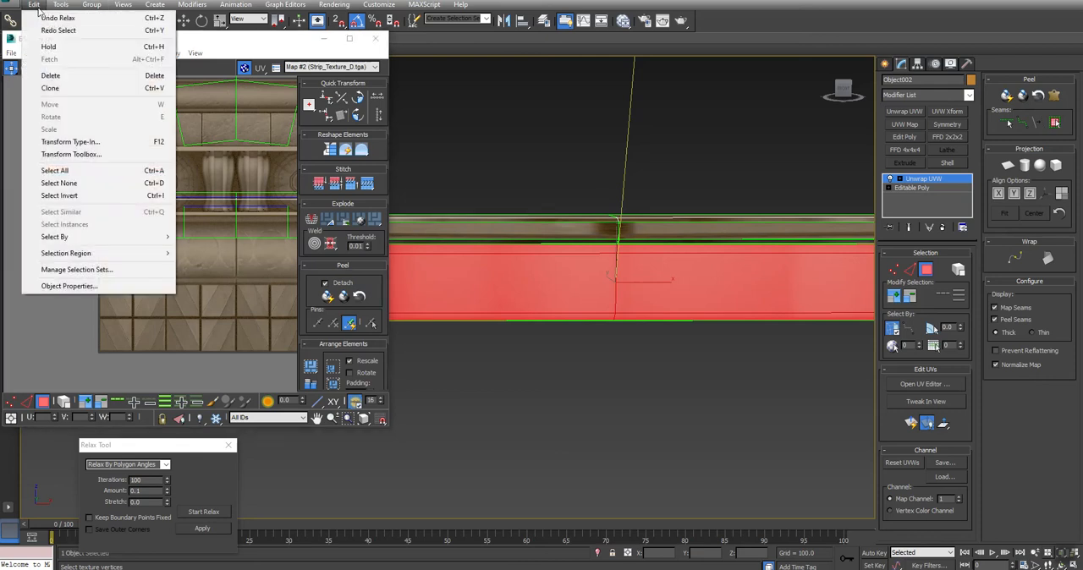
pyautogui.click(59, 196)
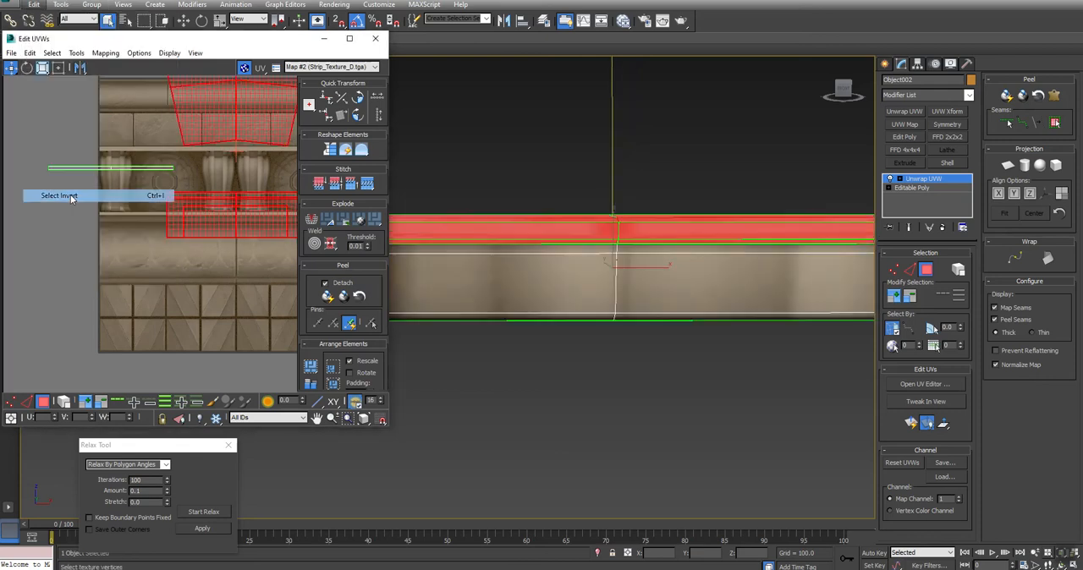
pyautogui.click(1008, 166)
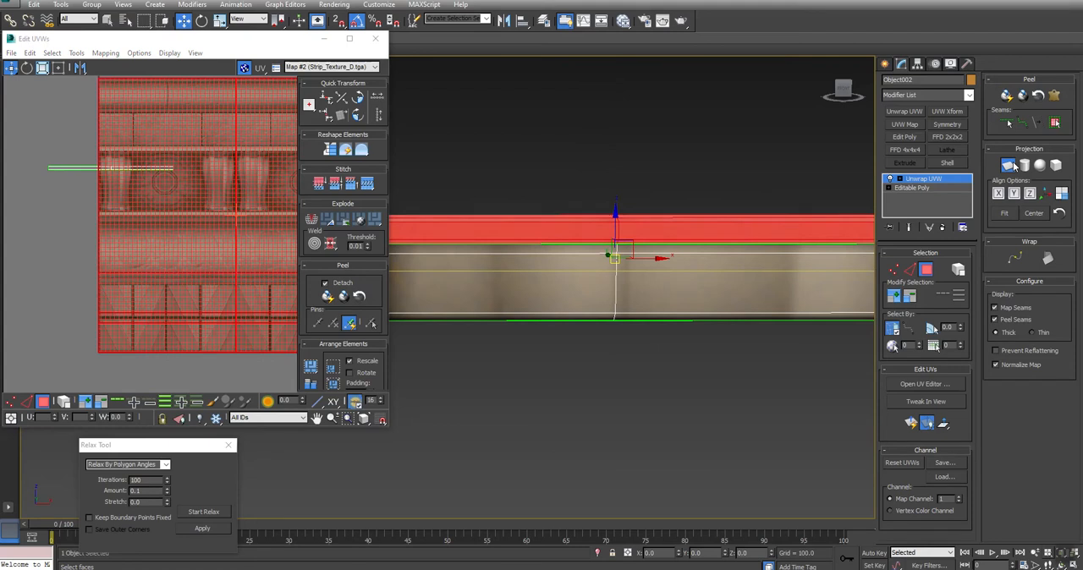
pyautogui.scroll(-4, 128, 222)
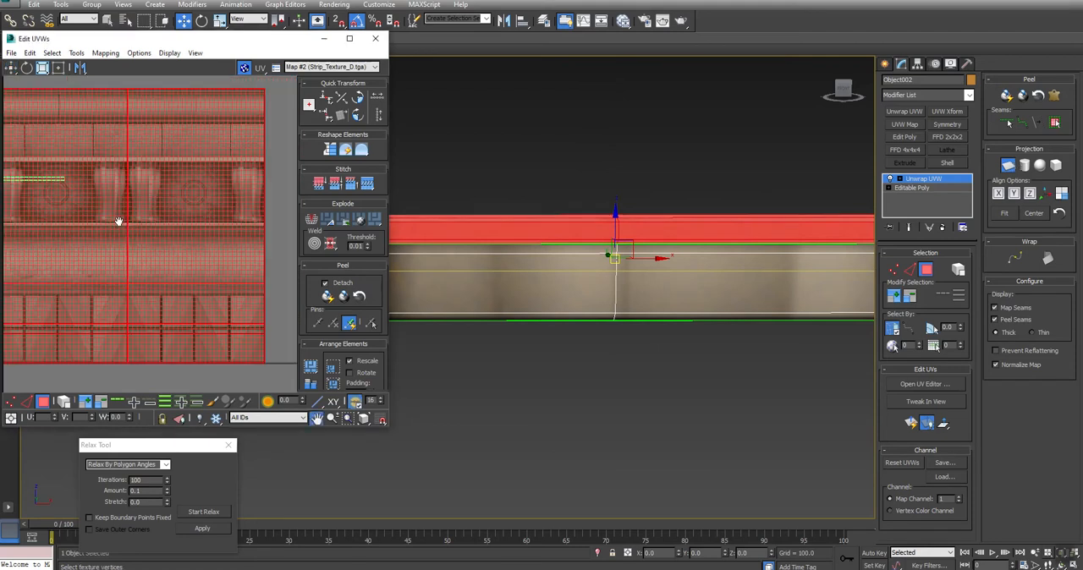
pyautogui.click(1008, 166)
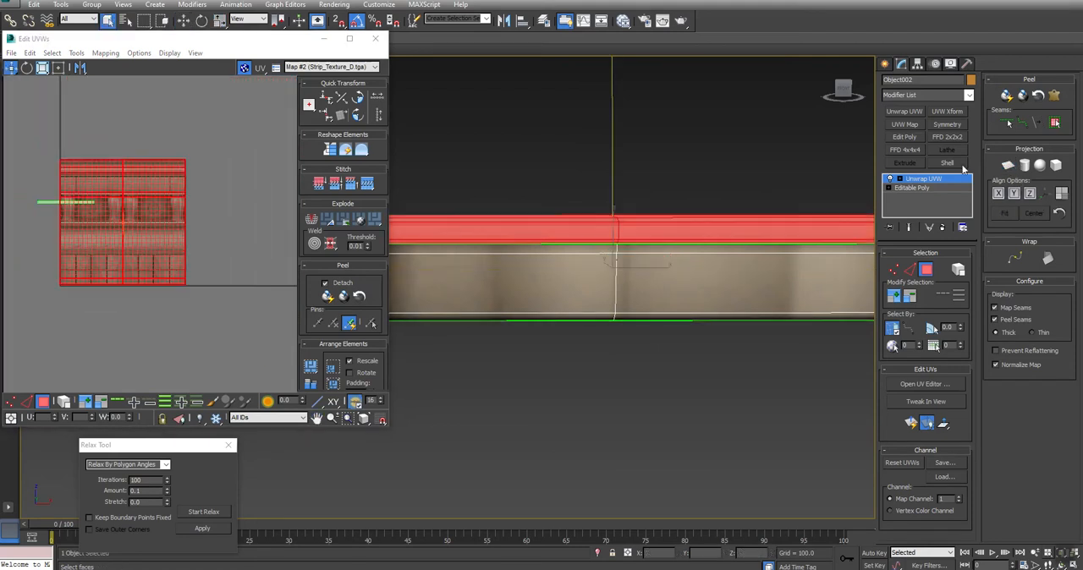
# - Quick Peel the remaining faces' UVs and relax them by polygon angles
pyautogui.click(330, 296)
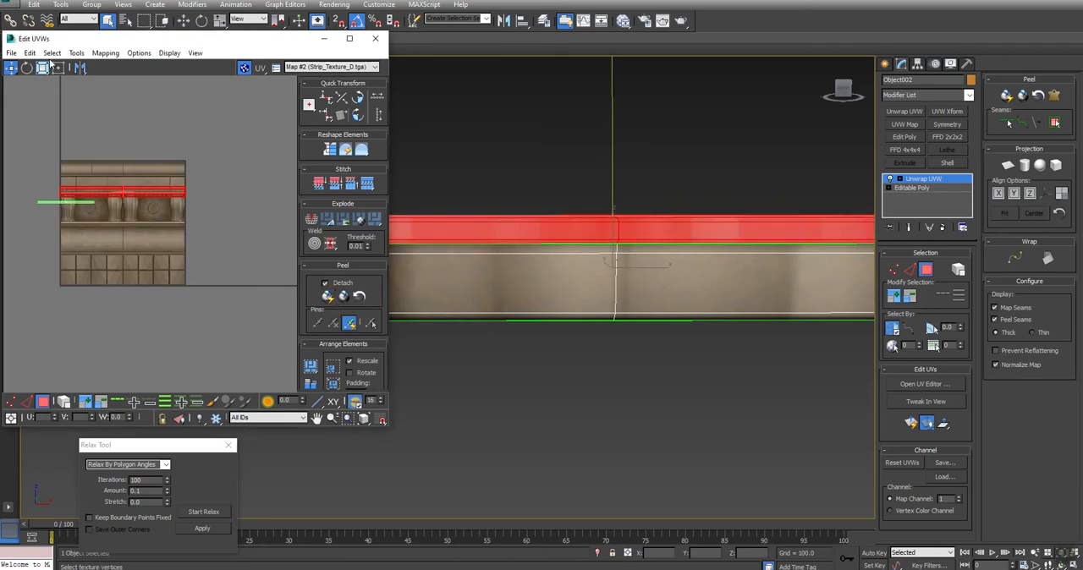
pyautogui.click(204, 512)
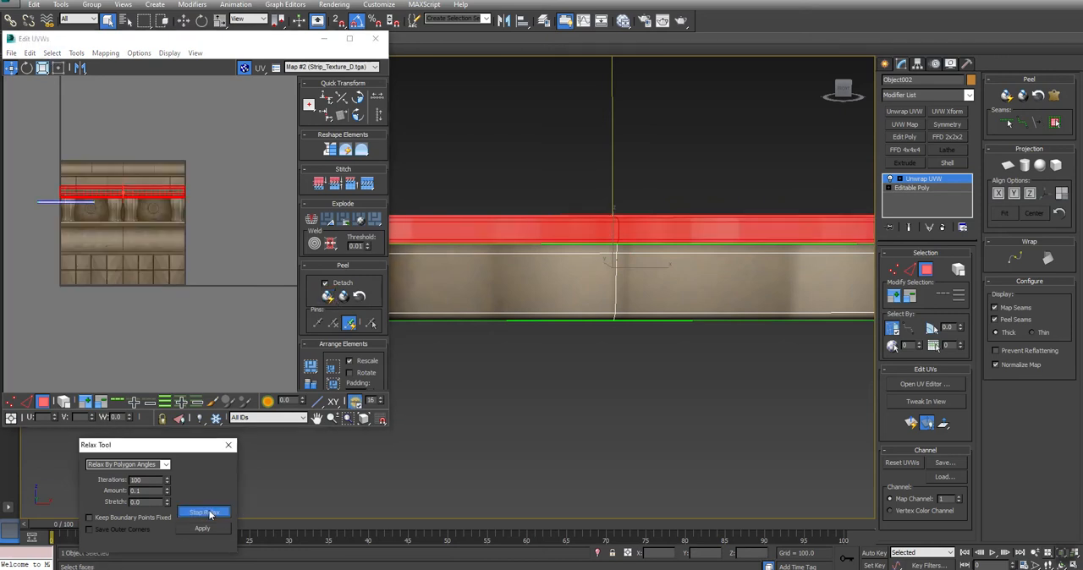
pyautogui.moveTo(638, 257); pyautogui.dragTo(677, 224, button='middle')
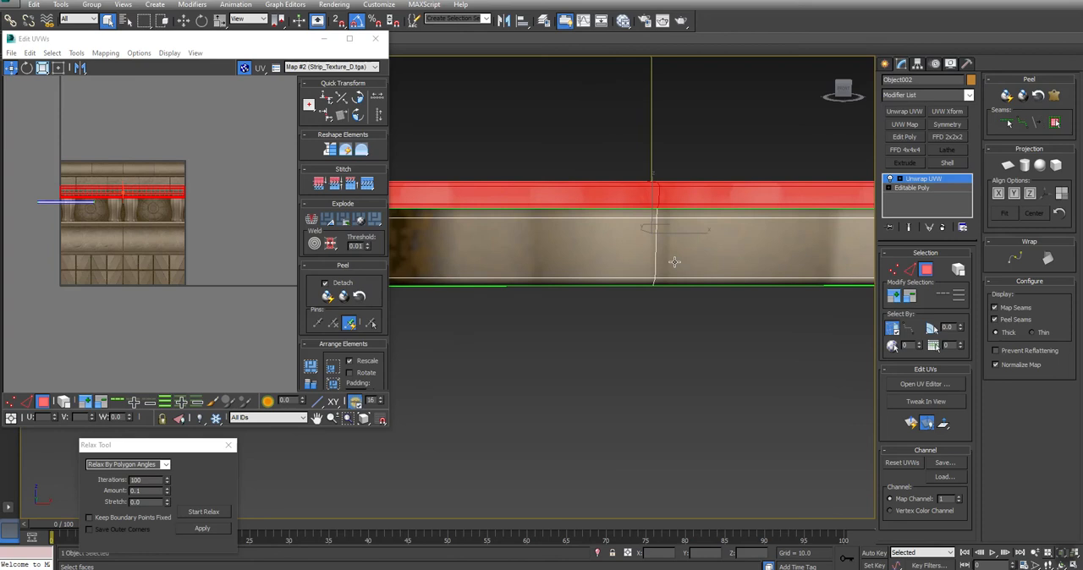
# - Select the lower front face and the upper faces in turn to locate each shell's UVs over the strip texture
pyautogui.click(675, 261)
pyautogui.click(634, 250)
pyautogui.scroll(2, 127, 175)
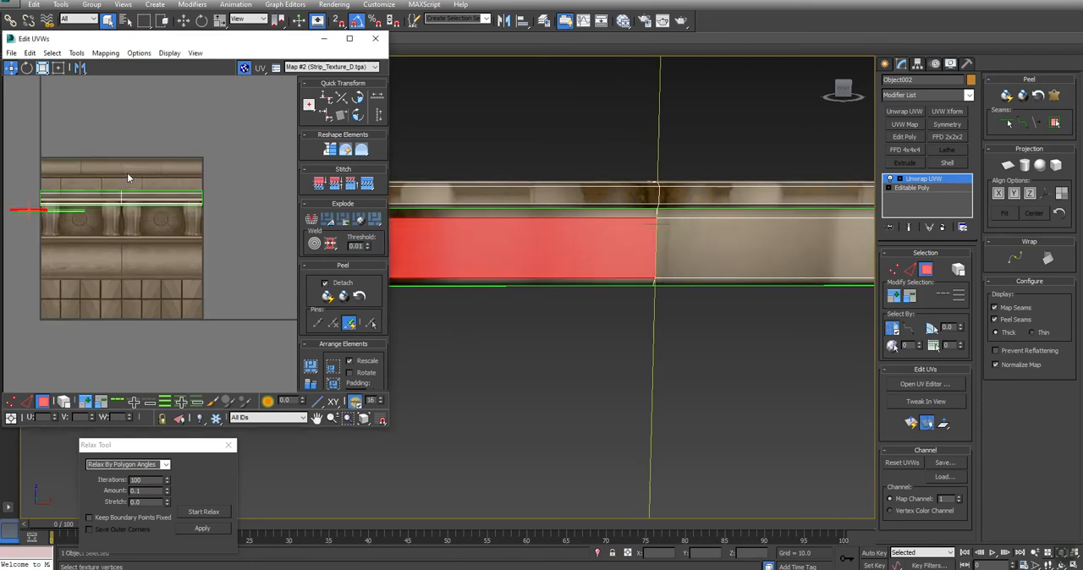
pyautogui.scroll(2, 129, 177)
pyautogui.moveTo(131, 240); pyautogui.dragTo(114, 173)
pyautogui.moveTo(62, 225); pyautogui.dragTo(144, 234, button='middle')
pyautogui.scroll(6, 142, 230)
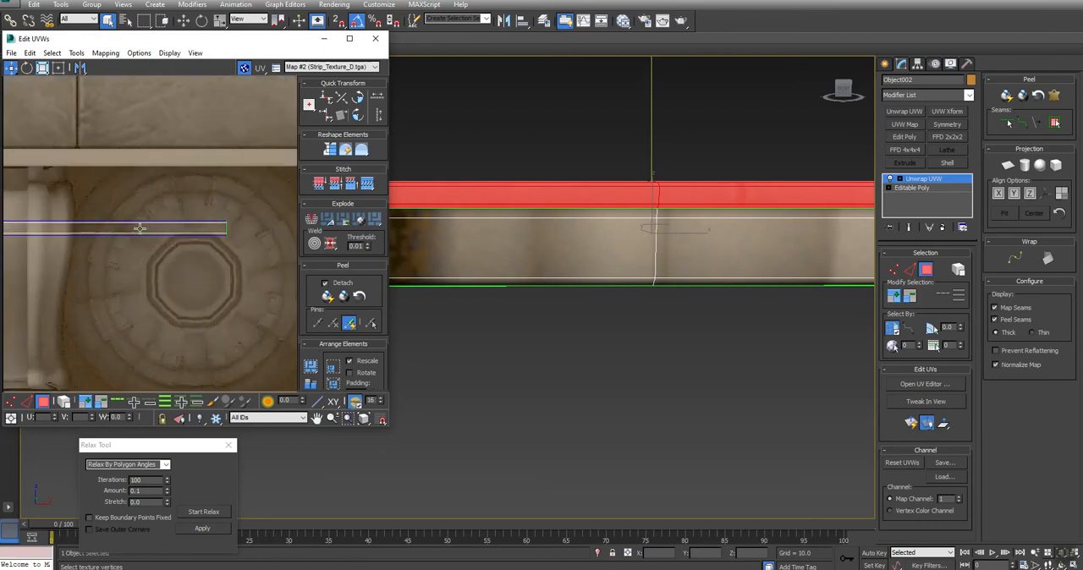
# - Stitch the lower front and upper faces' UV shells together along the edges shared by the two groups
pyautogui.scroll(-5, 141, 228)
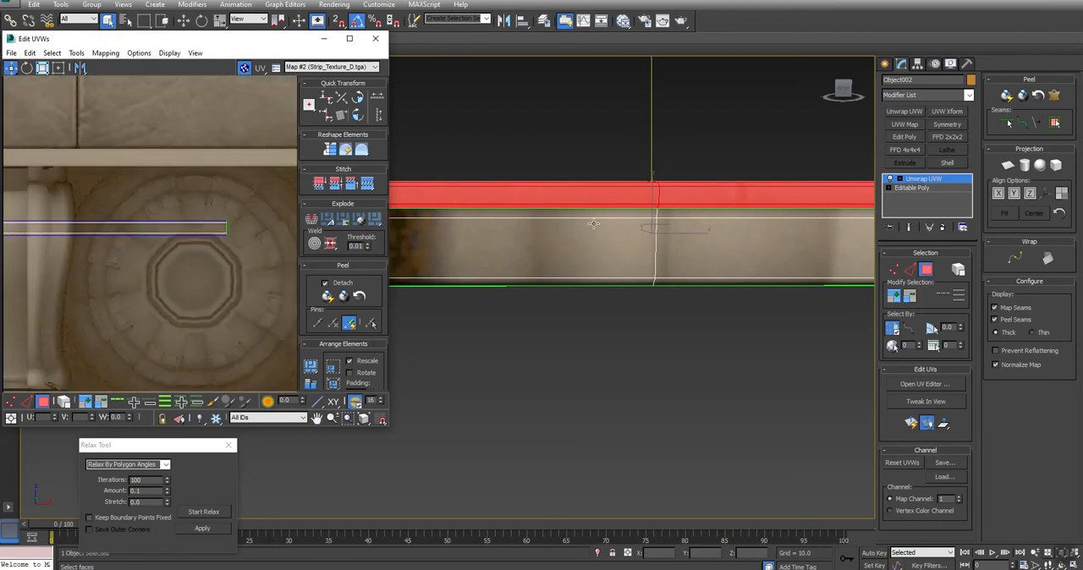
pyautogui.press('2')
pyautogui.click(649, 209)
pyautogui.scroll(-2, 82, 229)
pyautogui.moveTo(82, 228); pyautogui.dragTo(285, 215, button='middle')
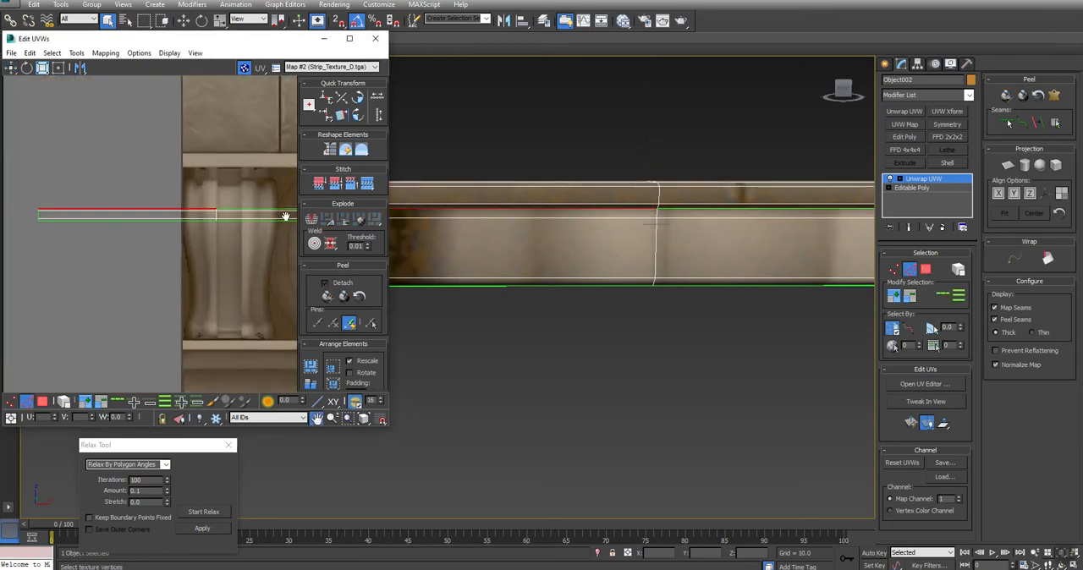
pyautogui.scroll(3, 203, 213)
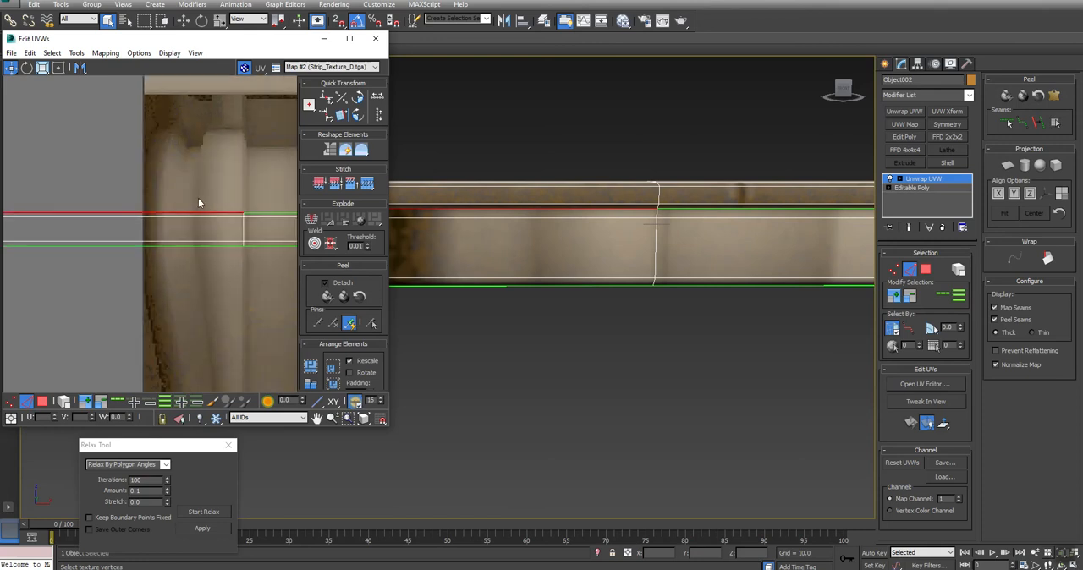
pyautogui.moveTo(201, 198); pyautogui.dragTo(186, 214)
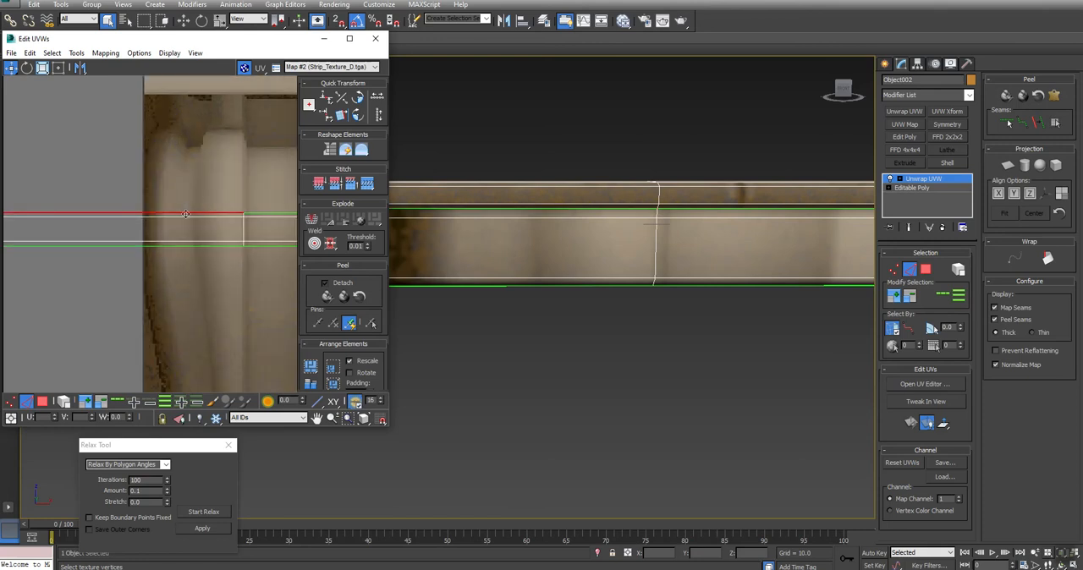
pyautogui.click(370, 185)
pyautogui.moveTo(254, 208); pyautogui.dragTo(60, 206, button='middle')
pyautogui.click(193, 201)
pyautogui.click(370, 184)
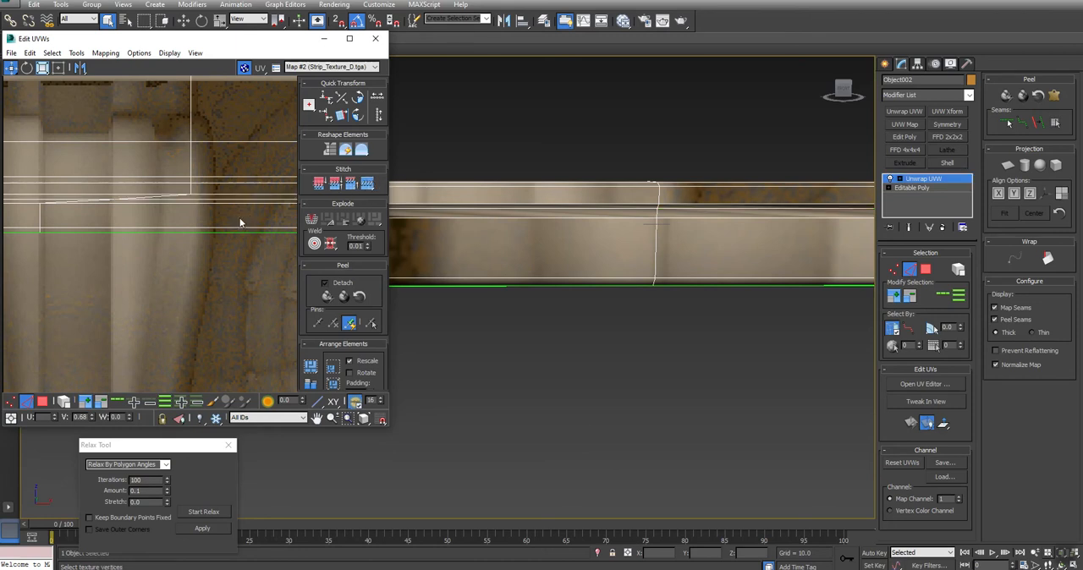
# - Select all UV faces of the stitched shell and relax them by polygon angles
pyautogui.scroll(-5, 242, 222)
pyautogui.press('3')
pyautogui.moveTo(74, 188); pyautogui.dragTo(296, 277)
pyautogui.moveTo(268, 278); pyautogui.dragTo(225, 261, button='middle')
pyautogui.click(203, 513)
pyautogui.click(204, 513)
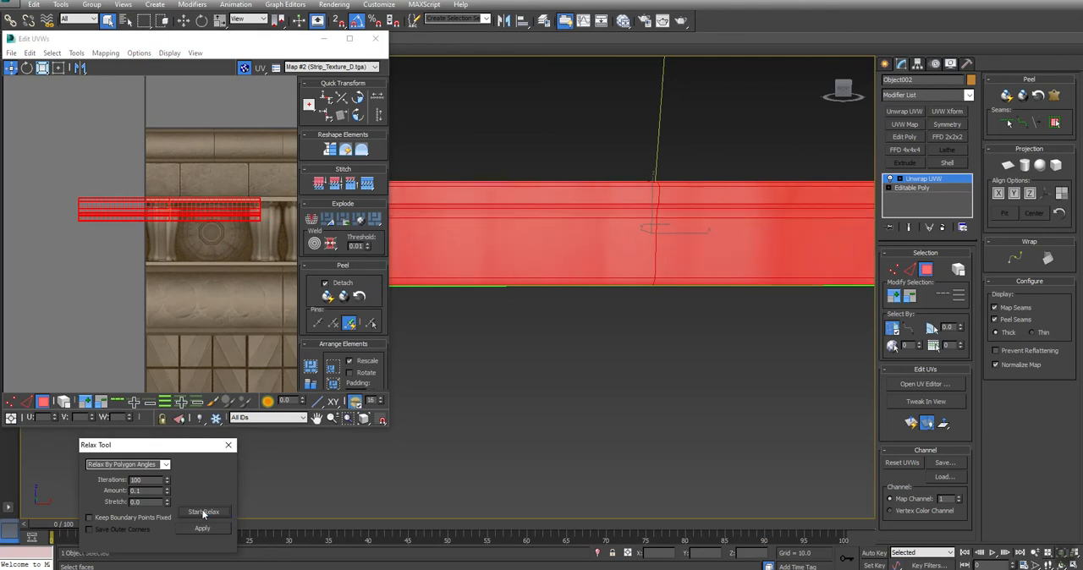
# - Maximize the UV editor and move the shell to the texture's left border, with its lower edge on the ledge beneath the medallion band
pyautogui.click(350, 38)
pyautogui.moveTo(358, 239); pyautogui.dragTo(381, 254)
pyautogui.scroll(8, 427, 319)
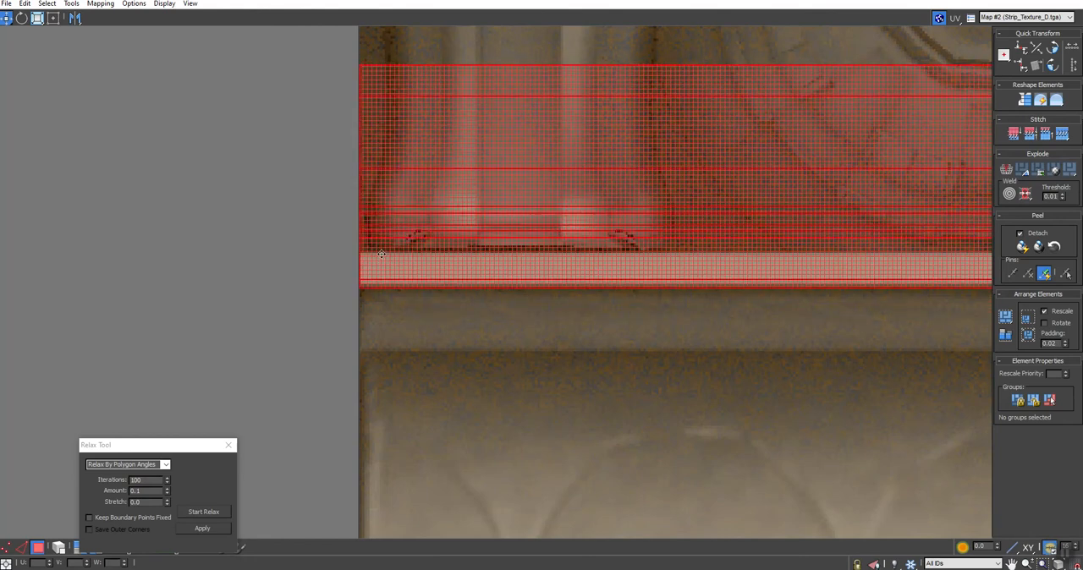
pyautogui.scroll(-4, 364, 285)
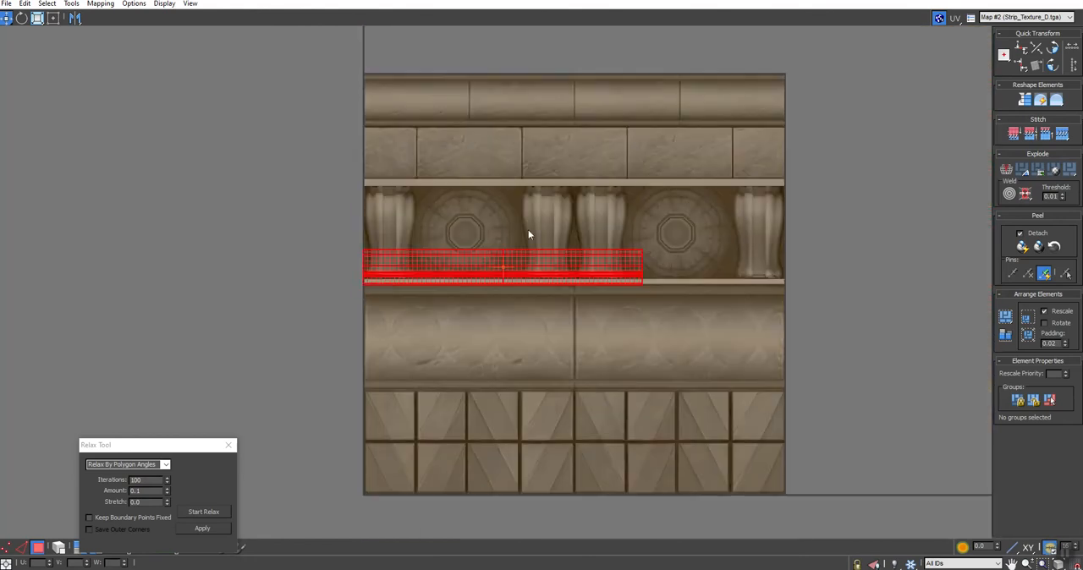
# - Scale the UV shell up proportionally in Freeform mode so its lower front faces grow toward the medallion band's height
pyautogui.click(54, 17)
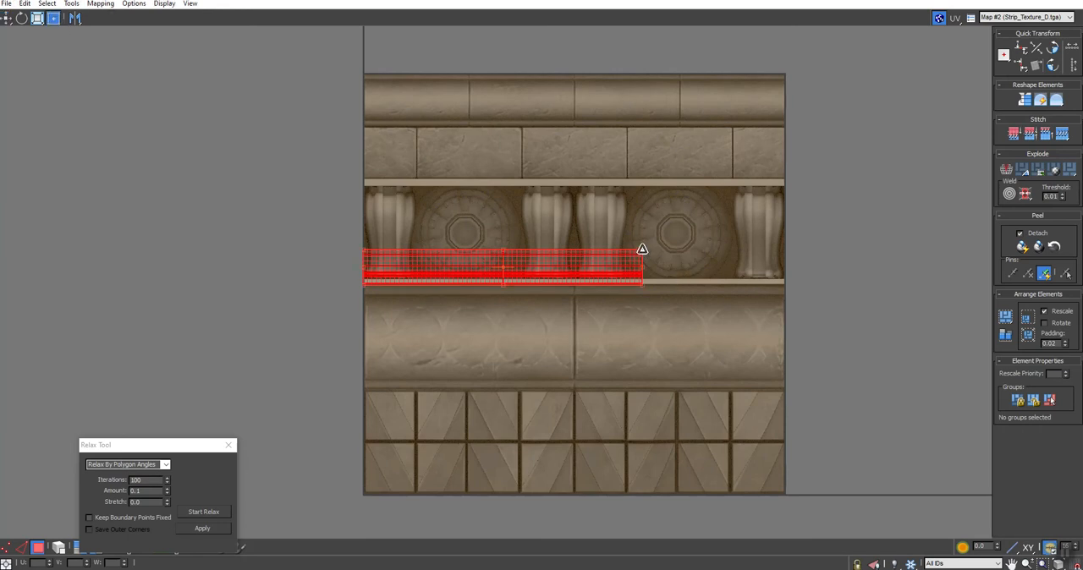
pyautogui.moveTo(644, 251); pyautogui.dragTo(997, 23)
pyautogui.scroll(-5, 376, 228)
pyautogui.moveTo(376, 229); pyautogui.dragTo(268, 221, button='middle')
pyautogui.scroll(6, 272, 219)
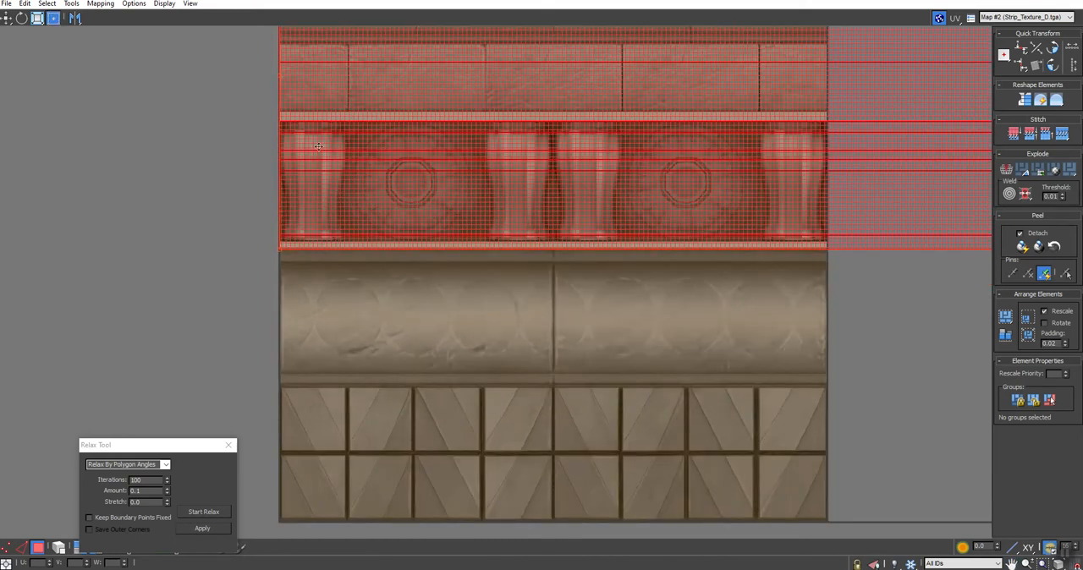
pyautogui.click(237, 205)
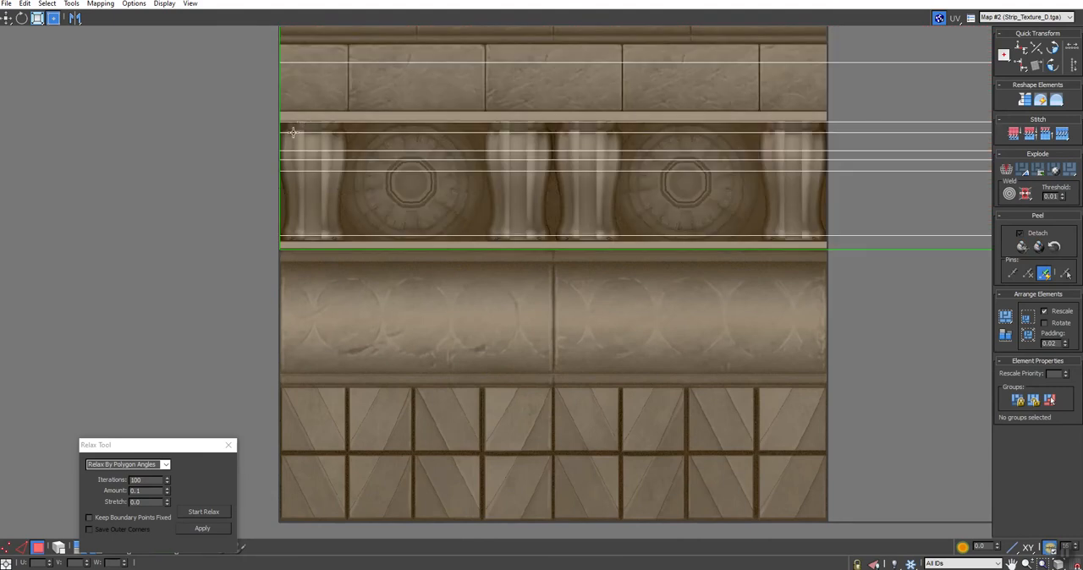
pyautogui.moveTo(293, 145); pyautogui.dragTo(298, 259, button='middle')
pyautogui.click(298, 259)
pyautogui.moveTo(332, 151); pyautogui.dragTo(345, 269, button='middle')
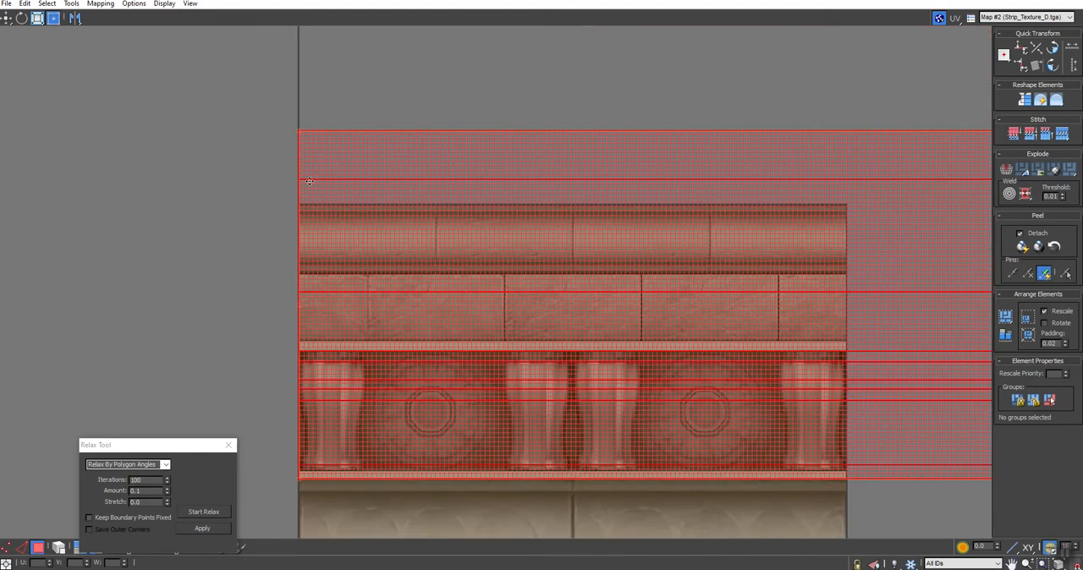
# - Extend the UV shell's scale past the texture's left border and fine-tune its size to the medallion band
pyautogui.moveTo(297, 128); pyautogui.dragTo(134, 2)
pyautogui.moveTo(571, 203); pyautogui.dragTo(650, 213, button='middle')
pyautogui.scroll(-4, 606, 239)
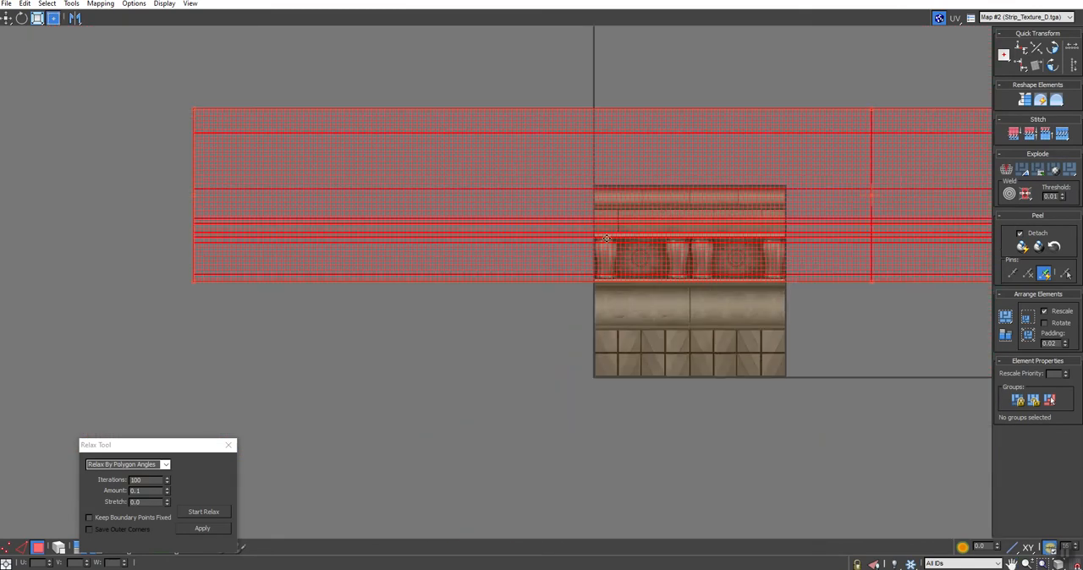
pyautogui.moveTo(198, 109); pyautogui.dragTo(55, 100)
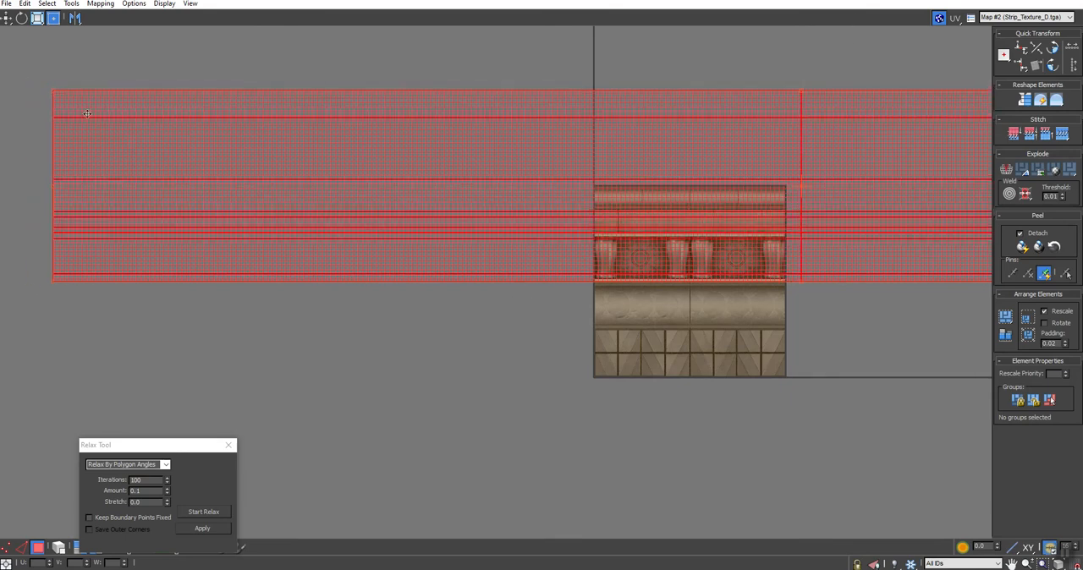
pyautogui.moveTo(56, 95); pyautogui.dragTo(49, 220)
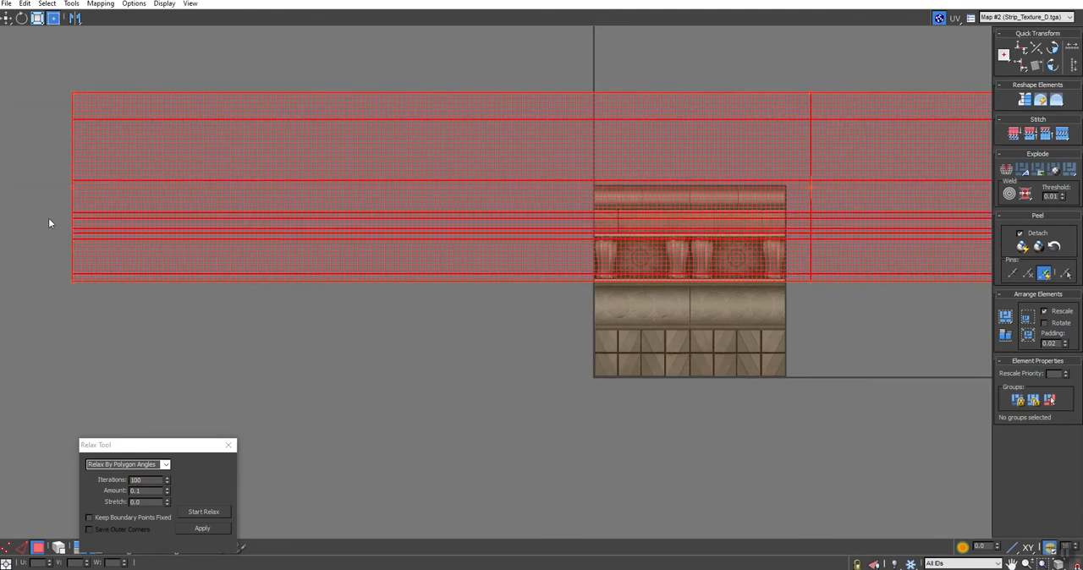
pyautogui.moveTo(72, 286); pyautogui.dragTo(110, 285)
# - Select all UV vertices except the bottom two rows and move them vertically so the lower front faces match the medallion band
pyautogui.scroll(-6, 786, 321)
pyautogui.moveTo(870, 341); pyautogui.dragTo(664, 338, button='middle')
pyautogui.press('1')
pyautogui.scroll(4, 738, 293)
pyautogui.moveTo(729, 292); pyautogui.dragTo(943, 230, button='middle')
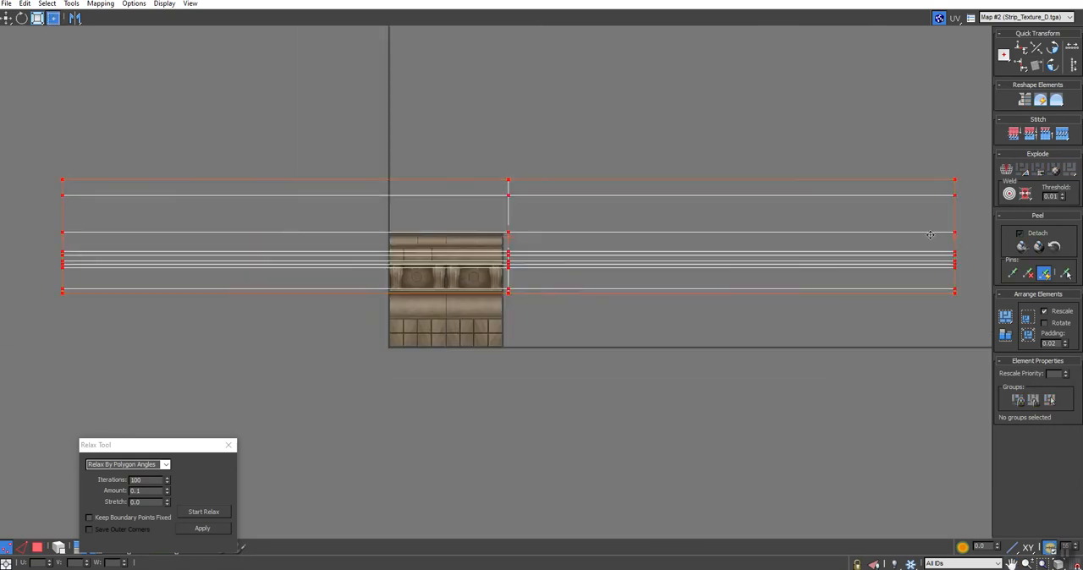
pyautogui.click(926, 292)
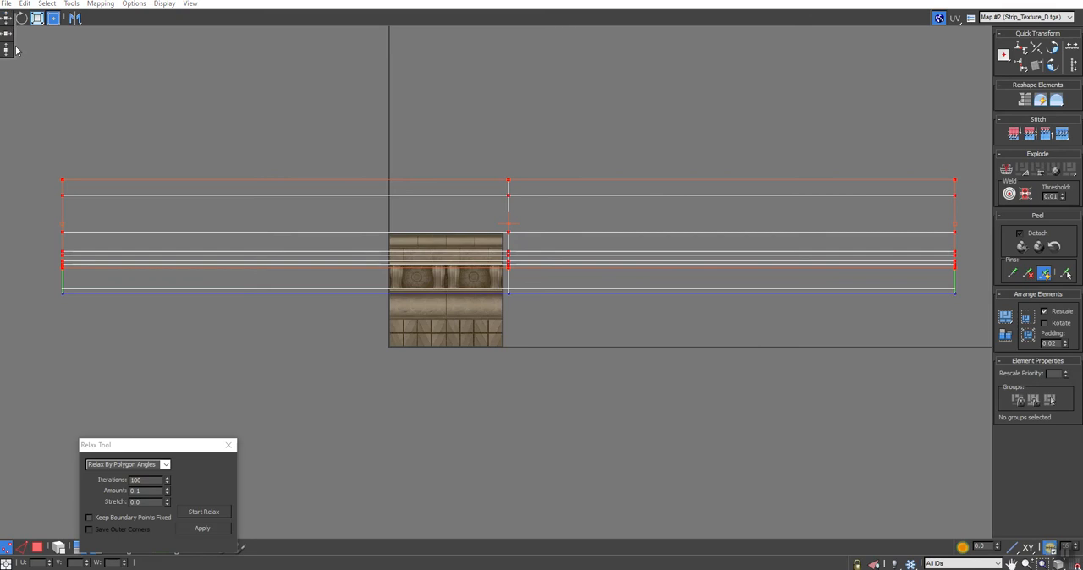
pyautogui.scroll(3, 512, 286)
pyautogui.scroll(2, 508, 271)
pyautogui.moveTo(498, 204); pyautogui.dragTo(502, 192)
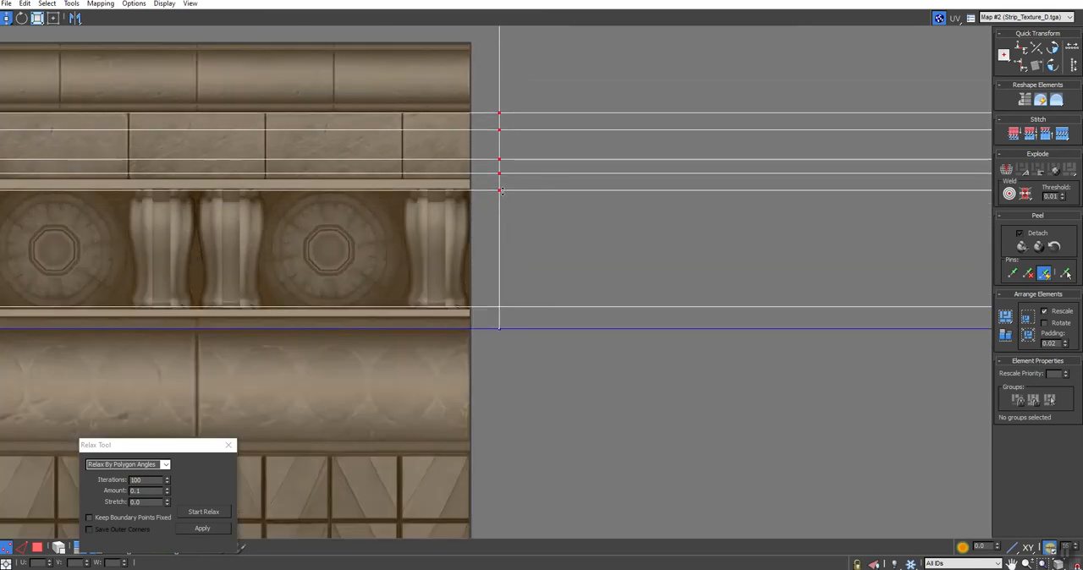
pyautogui.scroll(-5, 463, 311)
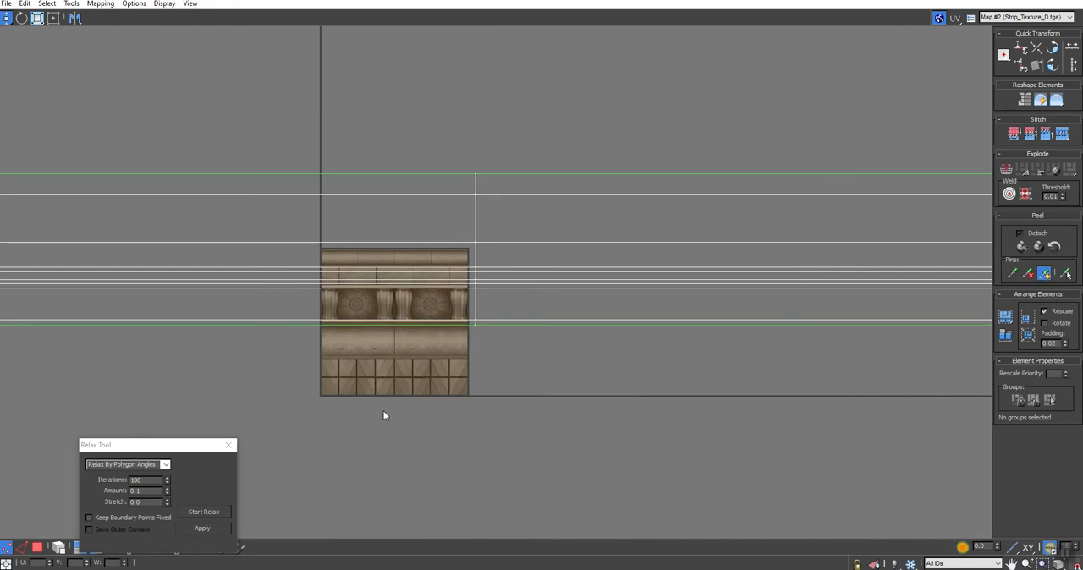
# - Minimize the UV editor and examine the texture along the whole strip in the perspective view
pyautogui.scroll(5, 461, 335)
pyautogui.scroll(-5, 427, 312)
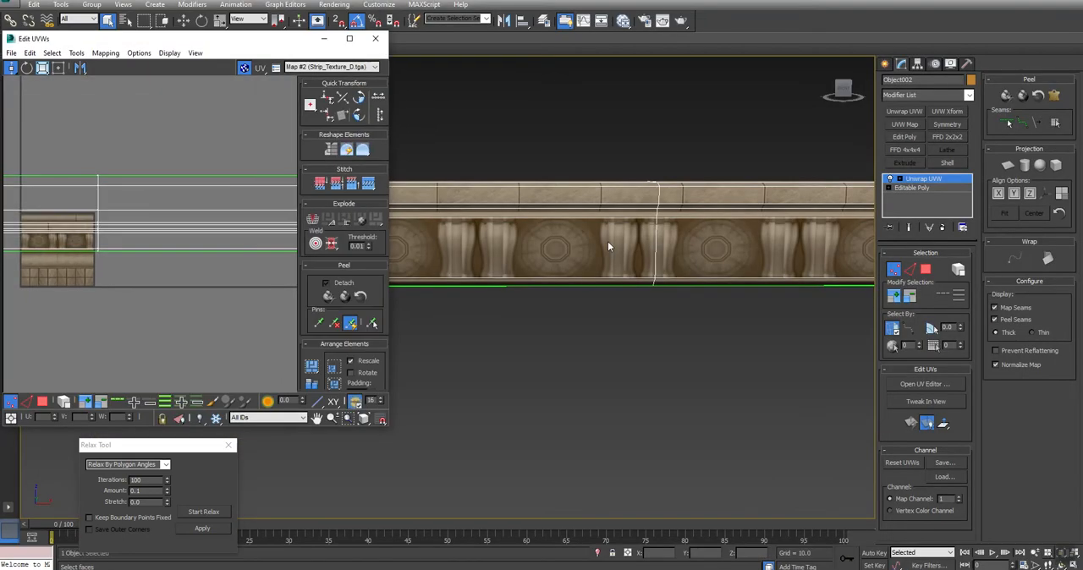
pyautogui.scroll(-6, 622, 307)
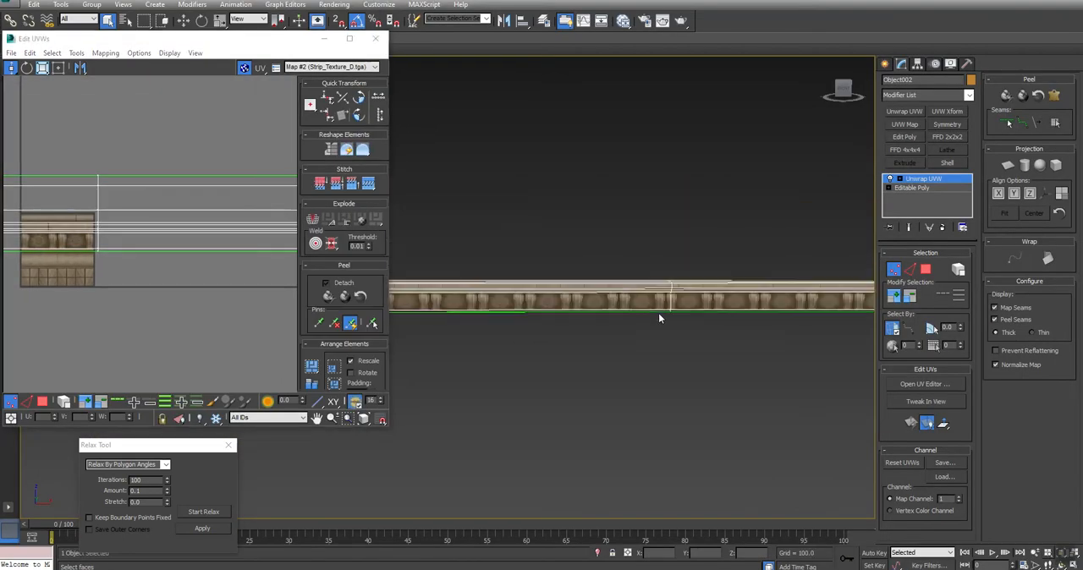
pyautogui.scroll(4, 664, 319)
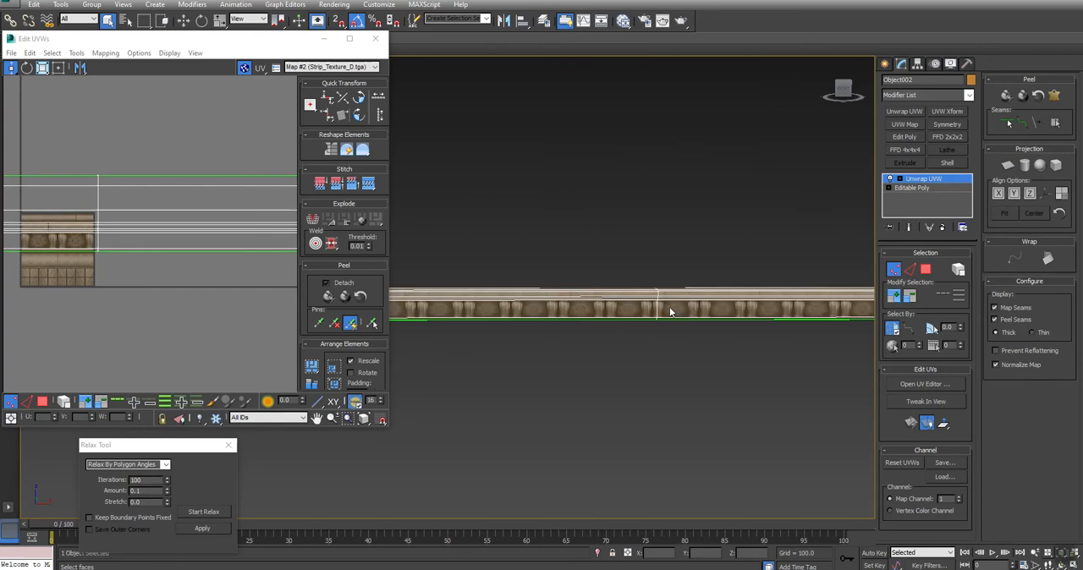
pyautogui.click(326, 40)
pyautogui.moveTo(573, 300); pyautogui.dragTo(435, 269, button='middle')
pyautogui.hotkey('ctrl', 'r')
pyautogui.moveTo(549, 273); pyautogui.dragTo(524, 276)
pyautogui.rightClick(524, 277)
pyautogui.keyDown('alt'); pyautogui.moveTo(590, 326); pyautogui.dragTo(627, 335, button='middle'); pyautogui.keyUp('alt')
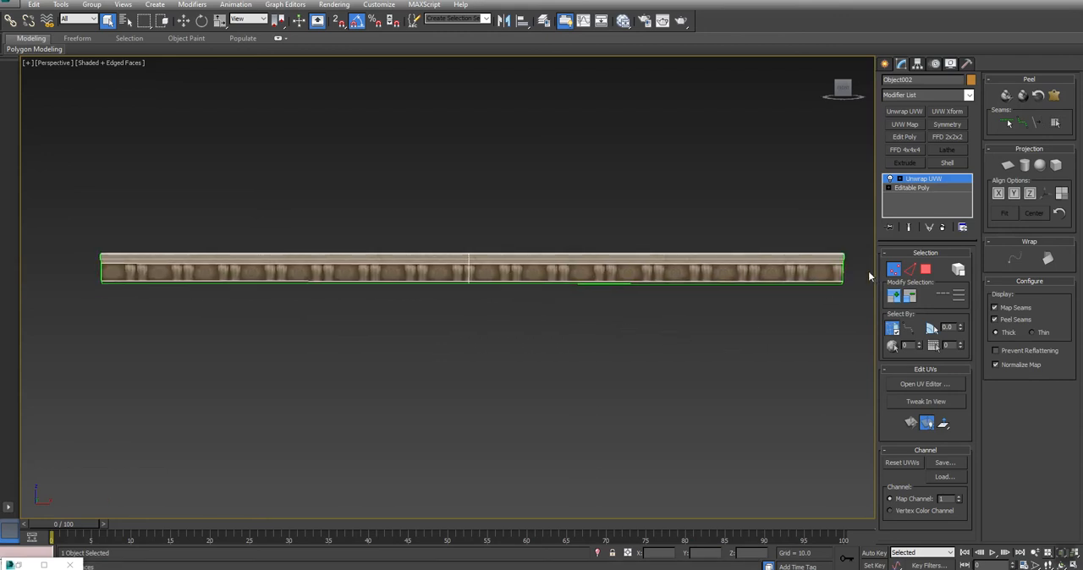
# - Convert the unwrapped strip to an Editable Poly
pyautogui.rightClick(581, 268)
pyautogui.moveTo(608, 368)
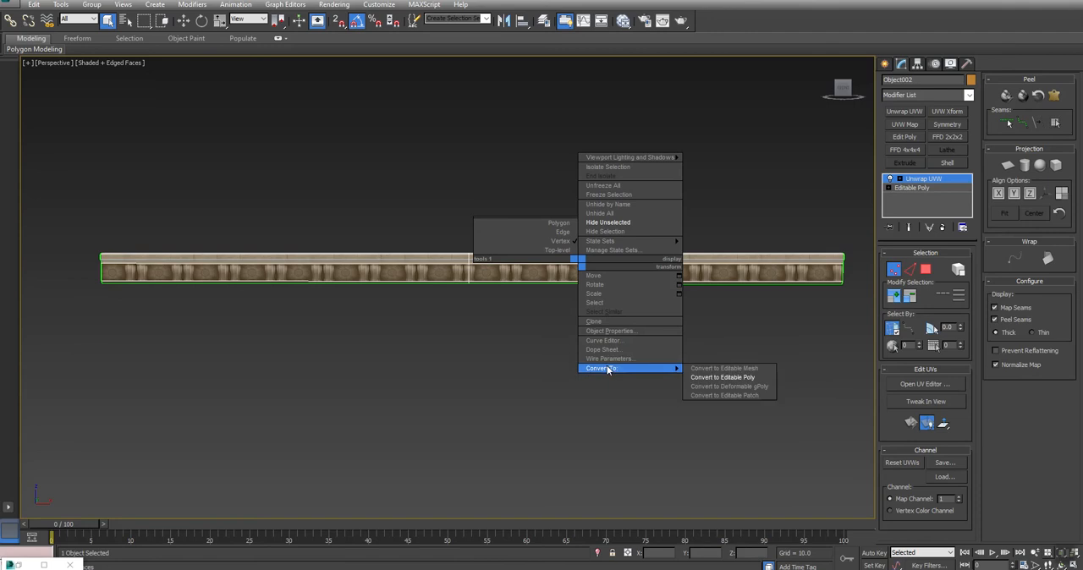
pyautogui.click(723, 378)
# - Select the strip's lengthwise edges and connect them with 16 segments
pyautogui.moveTo(459, 336)
pyautogui.keyDown('alt'); pyautogui.mouseDown(button='middle')
pyautogui.moveTo(544, 329)
pyautogui.moveTo(390, 361)
pyautogui.moveTo(446, 354)
pyautogui.moveTo(478, 331)
pyautogui.mouseUp(button='middle'); pyautogui.keyUp('alt')
pyautogui.click(912, 268)
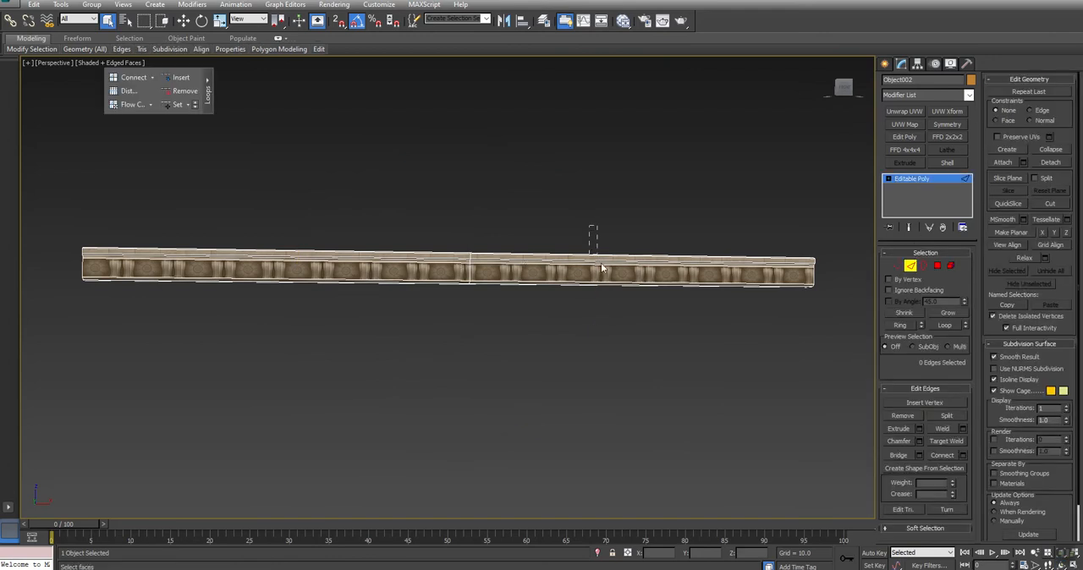
pyautogui.moveTo(343, 221); pyautogui.dragTo(514, 400)
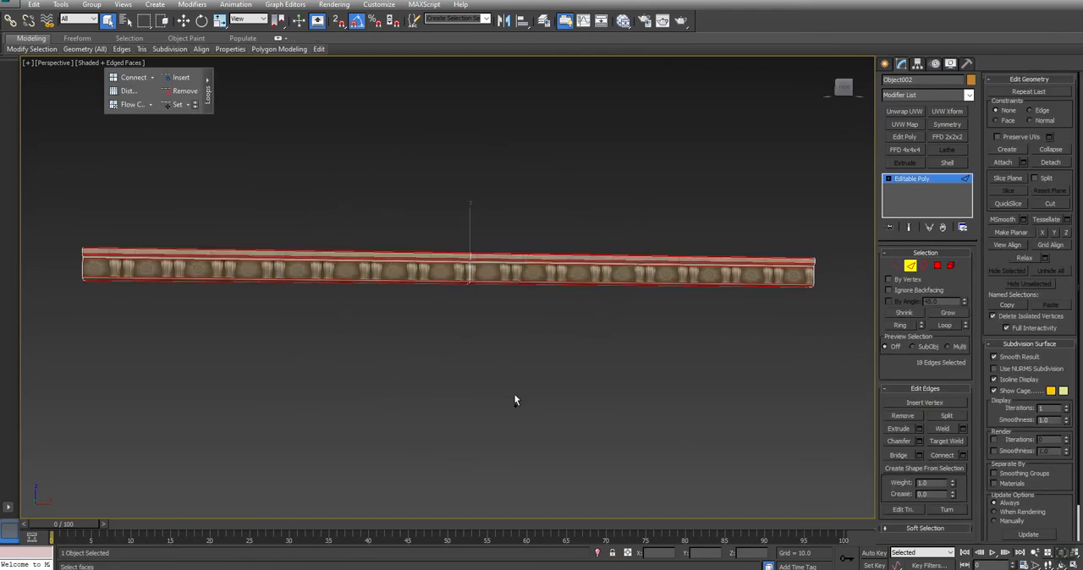
pyautogui.click(963, 455)
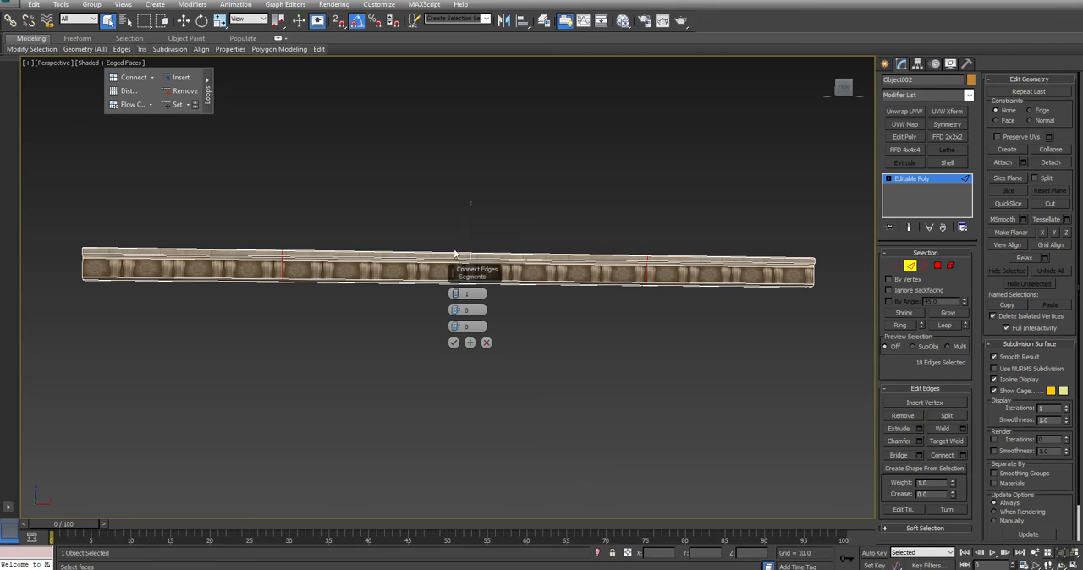
pyautogui.moveTo(484, 275); pyautogui.dragTo(506, 362)
pyautogui.click(476, 377)
pyautogui.click(475, 377)
pyautogui.click(476, 377)
pyautogui.click(475, 378)
pyautogui.click(476, 378)
pyautogui.click(476, 377)
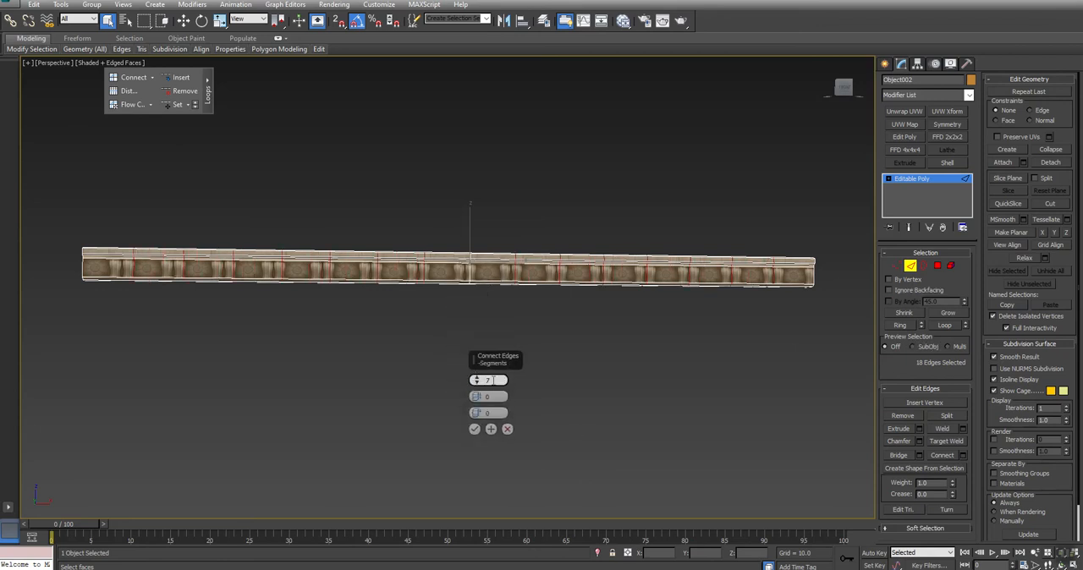
pyautogui.write('32')
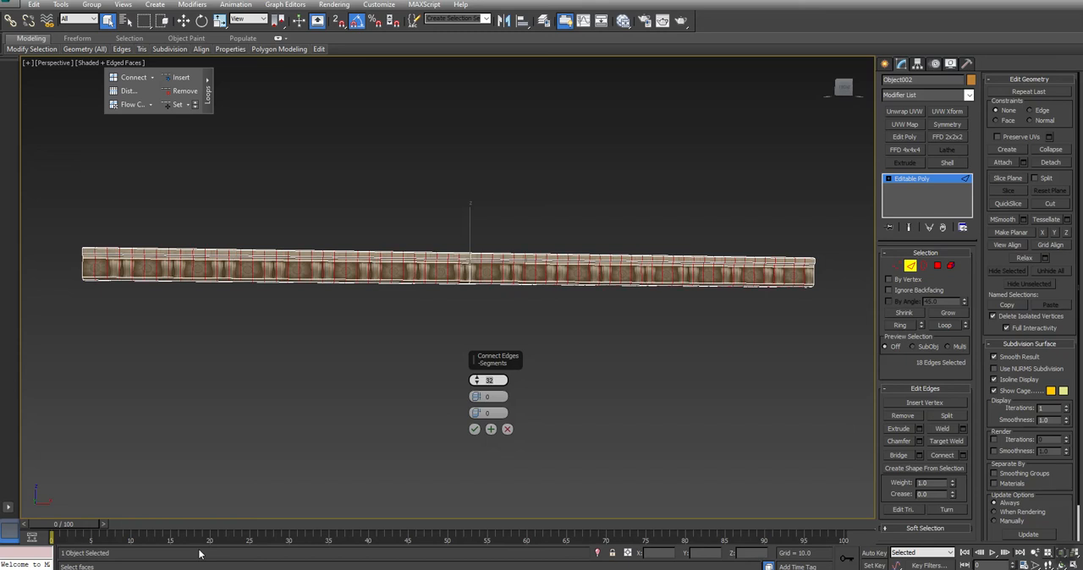
pyautogui.press('BackSpace')
pyautogui.press('BackSpace')
pyautogui.write('16')
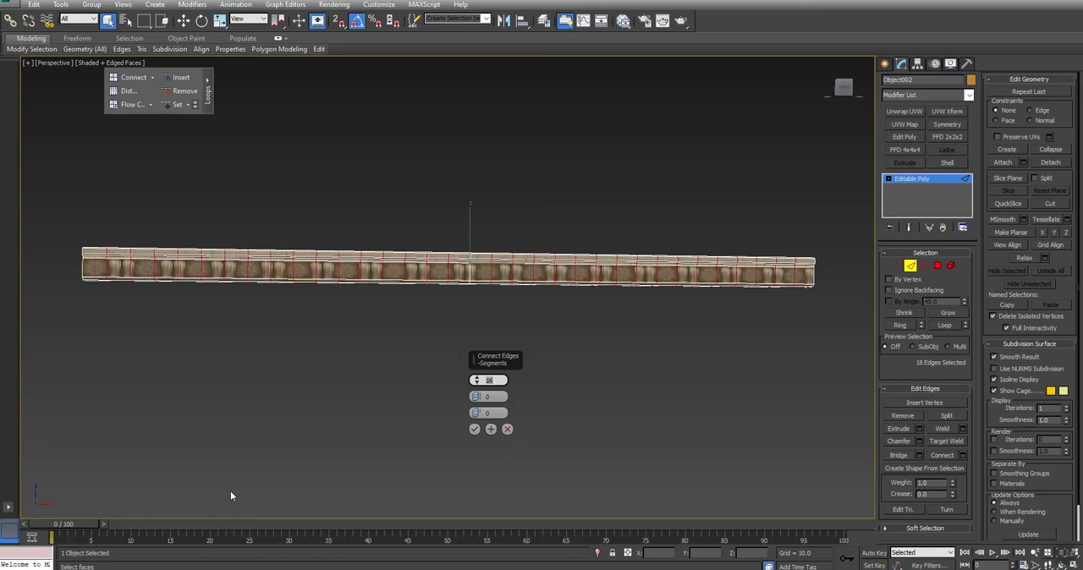
pyautogui.click(475, 429)
# - Inspect the strip's new cross edges in wireframe and leave edge editing
pyautogui.press('F3')
pyautogui.moveTo(441, 304)
pyautogui.keyDown('alt'); pyautogui.mouseDown(button='middle')
pyautogui.moveTo(493, 329)
pyautogui.moveTo(552, 300)
pyautogui.moveTo(500, 293)
pyautogui.moveTo(460, 310)
pyautogui.moveTo(454, 292)
pyautogui.mouseUp(button='middle'); pyautogui.keyUp('alt')
pyautogui.press('F3')
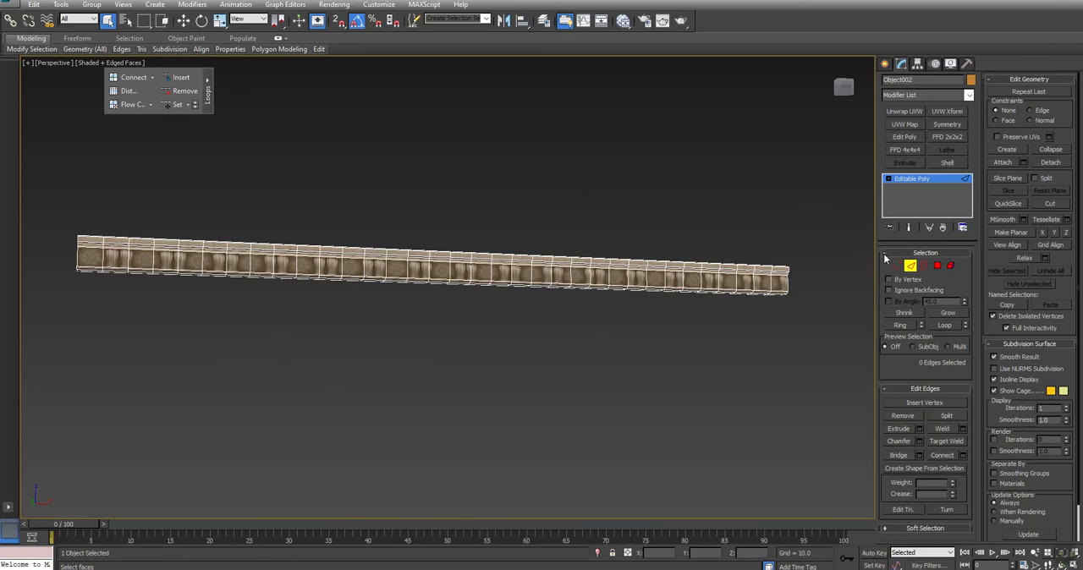
pyautogui.click(911, 266)
# - Draw a circle spline in the front view, centred under the arch and sized to its outer edge
pyautogui.hotkey('alt', 'w')
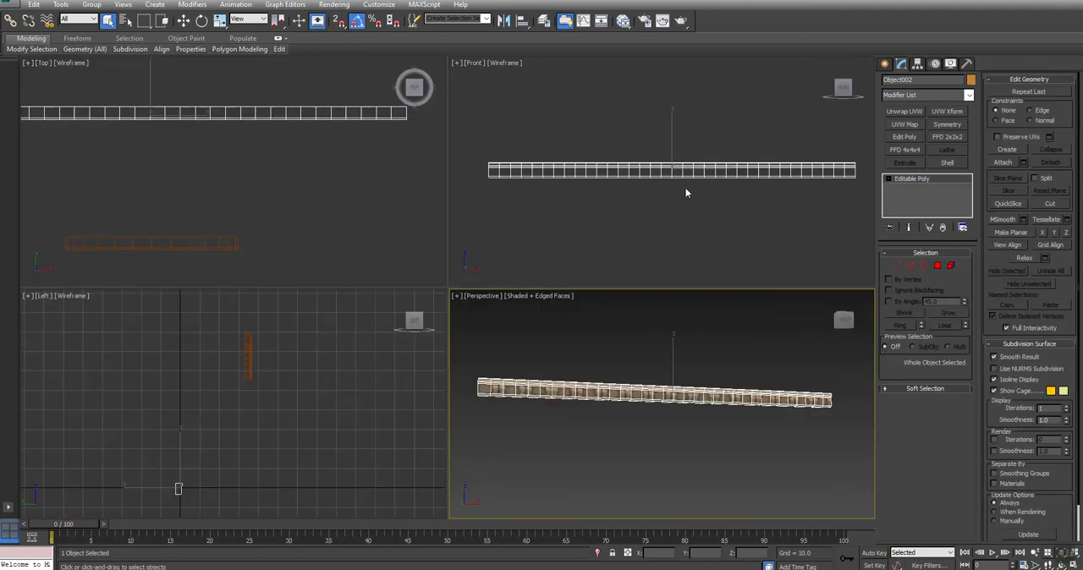
pyautogui.moveTo(686, 193); pyautogui.dragTo(682, 281, button='middle')
pyautogui.scroll(-1, 682, 281)
pyautogui.moveTo(673, 167); pyautogui.dragTo(666, 230, button='middle')
pyautogui.scroll(2, 666, 231)
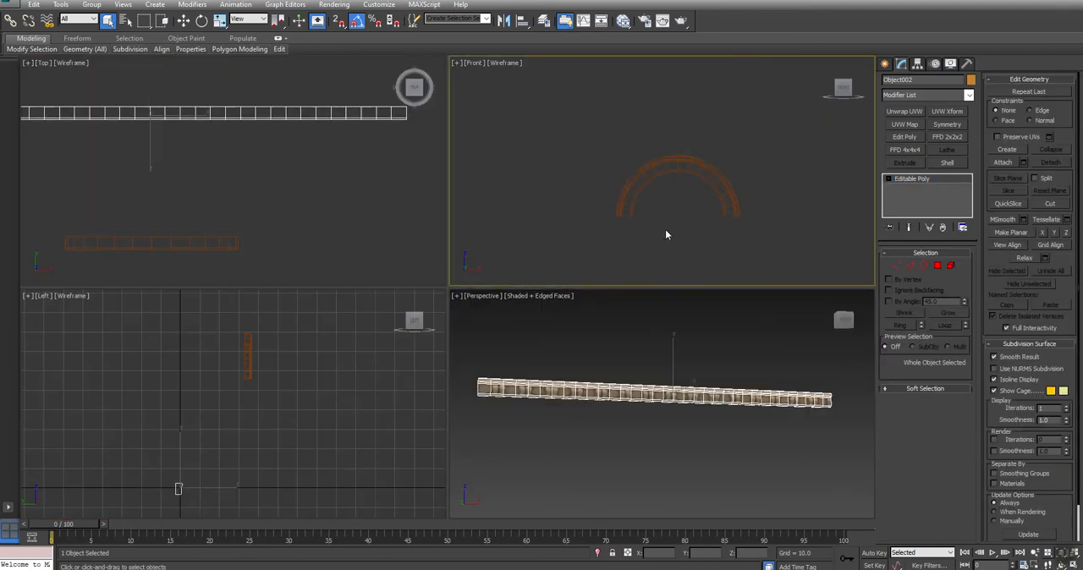
pyautogui.click(885, 64)
pyautogui.click(902, 83)
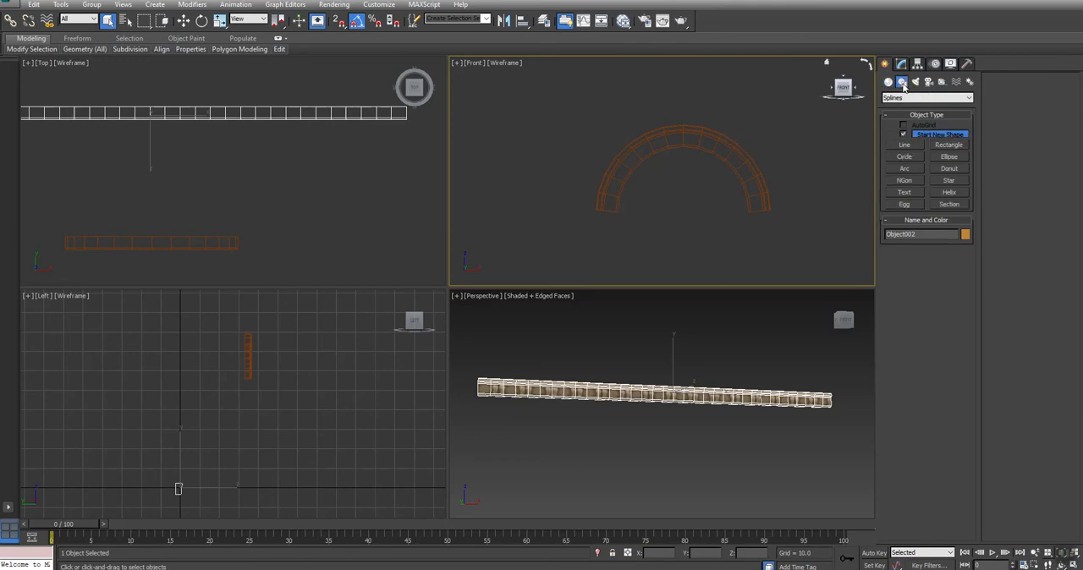
pyautogui.click(908, 157)
pyautogui.moveTo(687, 215); pyautogui.dragTo(692, 303)
# - Align the circle with the arch's outer curve in the front view and set its interpolation steps to 12
pyautogui.press('w')
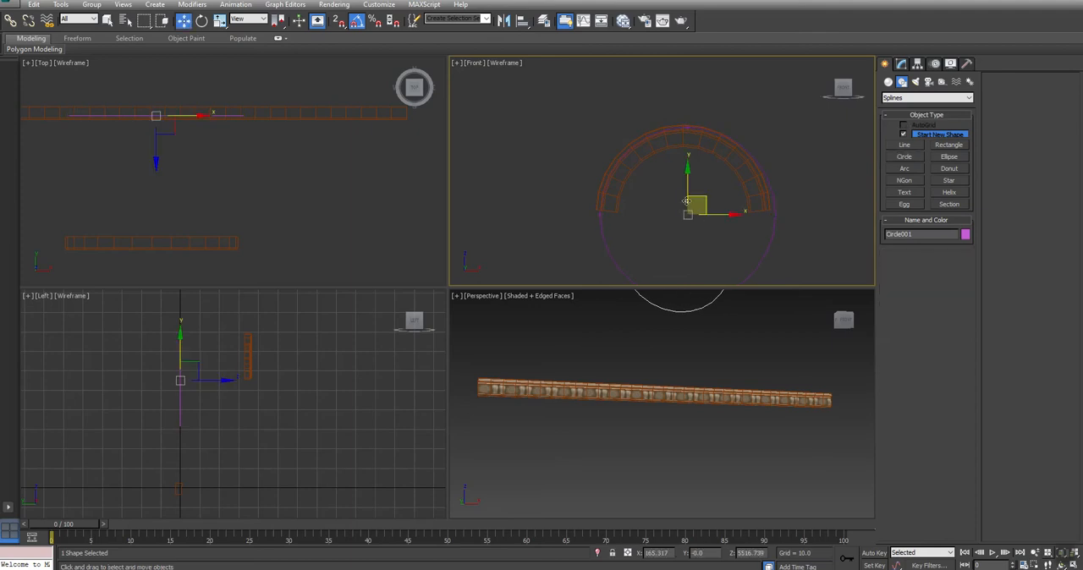
pyautogui.moveTo(707, 195); pyautogui.dragTo(702, 197)
pyautogui.scroll(4, 681, 162)
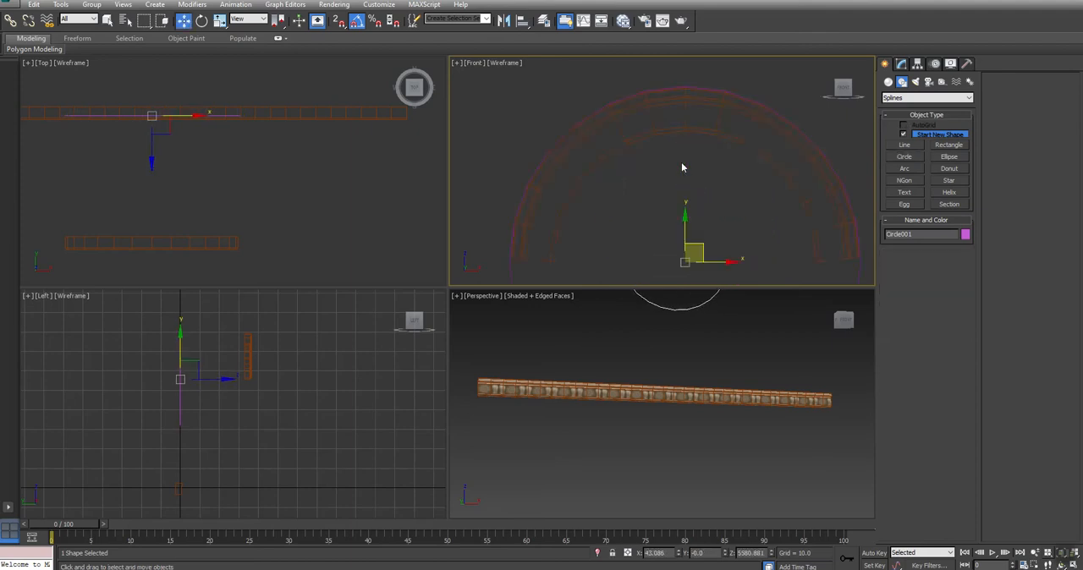
pyautogui.scroll(-4, 682, 162)
pyautogui.click(902, 64)
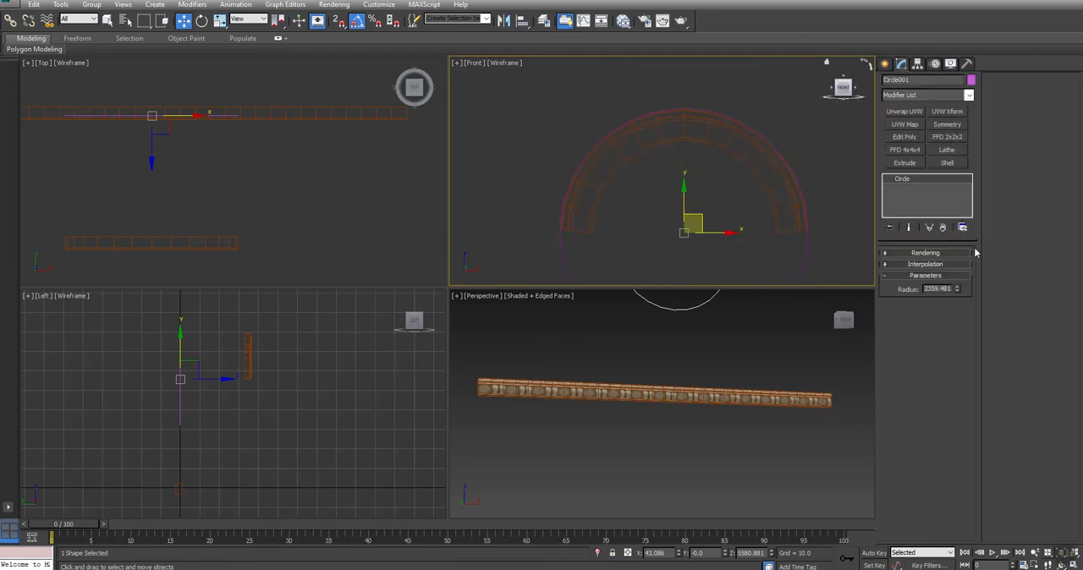
pyautogui.click(924, 264)
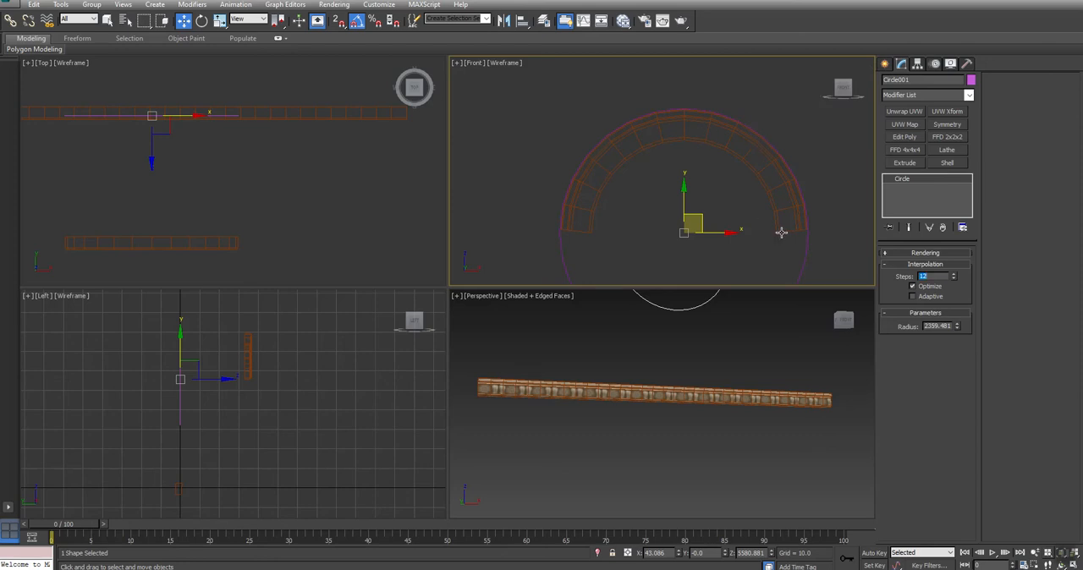
# - Move the circle in the top view to the middle of the arch's depth
pyautogui.moveTo(780, 219); pyautogui.dragTo(765, 180, button='middle')
pyautogui.scroll(-3, 747, 224)
pyautogui.moveTo(802, 228); pyautogui.dragTo(787, 194, button='middle')
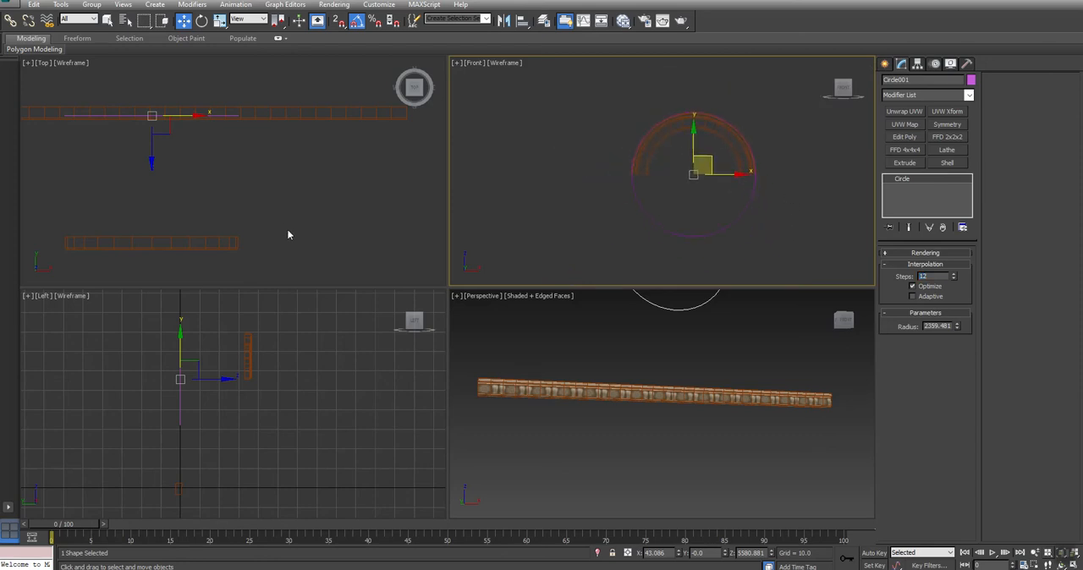
pyautogui.moveTo(170, 140); pyautogui.dragTo(172, 156, button='middle')
pyautogui.moveTo(152, 92); pyautogui.dragTo(153, 219)
pyautogui.moveTo(710, 205); pyautogui.dragTo(718, 173, button='middle')
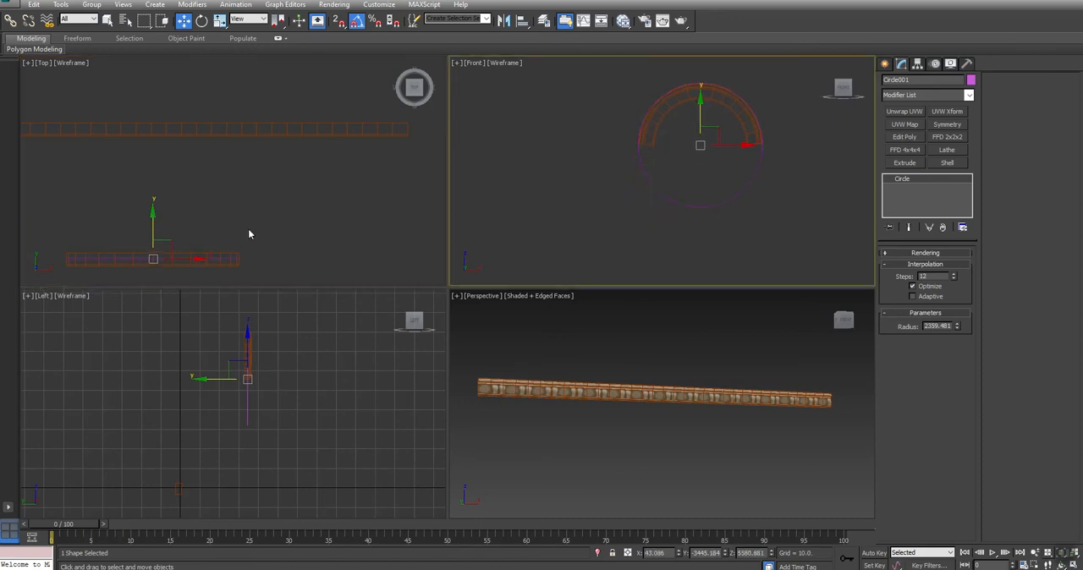
# - Clone the straight textured strip as an independent copy and move the copy up above the original
pyautogui.moveTo(297, 85); pyautogui.dragTo(266, 174)
pyautogui.moveTo(670, 375); pyautogui.dragTo(655, 379, button='middle')
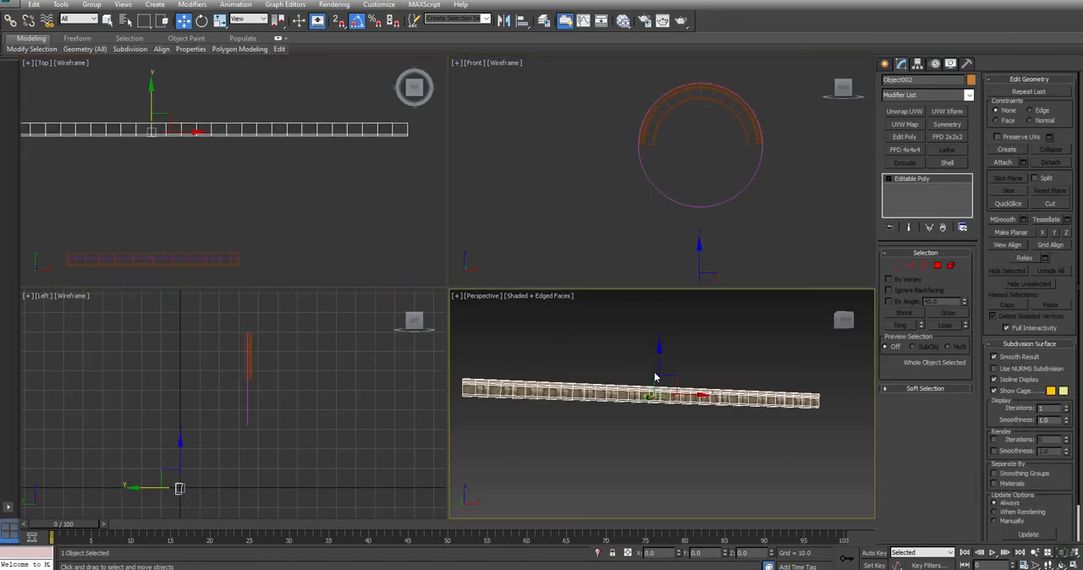
pyautogui.moveTo(611, 213); pyautogui.dragTo(612, 183, button='middle')
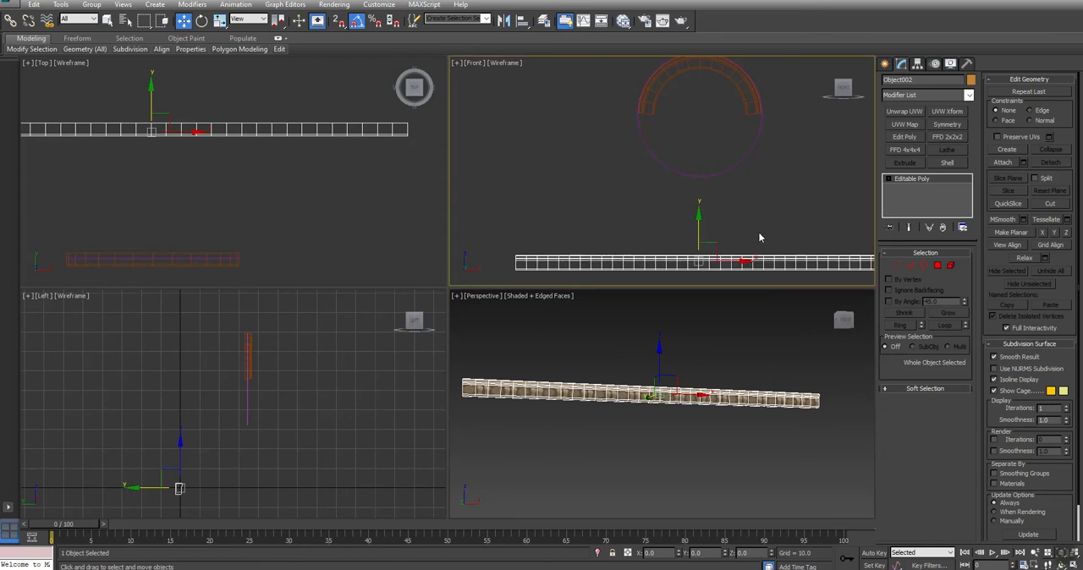
pyautogui.rightClick(688, 254)
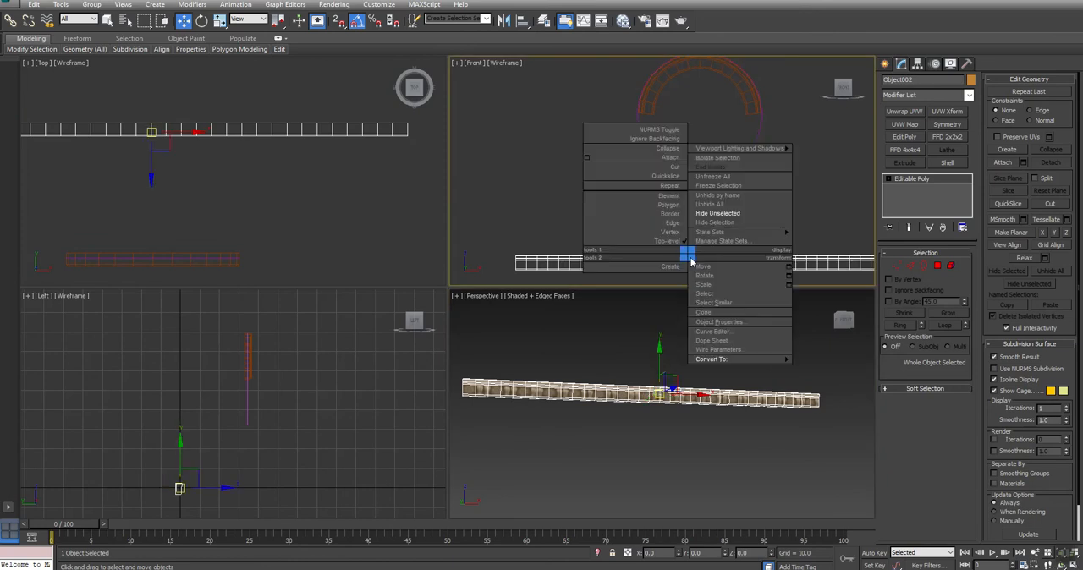
pyautogui.click(707, 312)
pyautogui.click(512, 268)
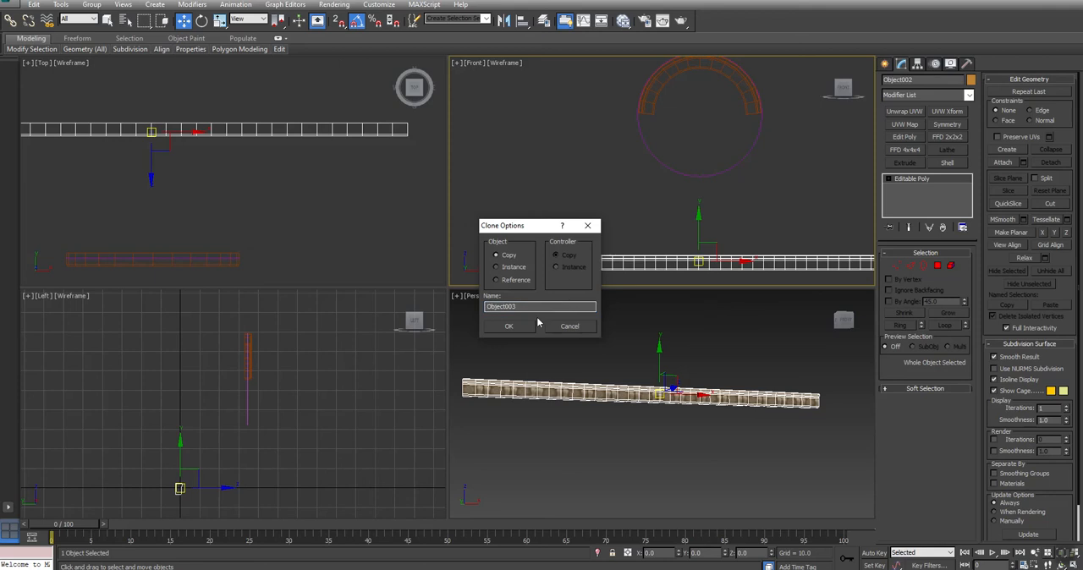
pyautogui.click(515, 326)
pyautogui.moveTo(696, 236); pyautogui.dragTo(696, 209)
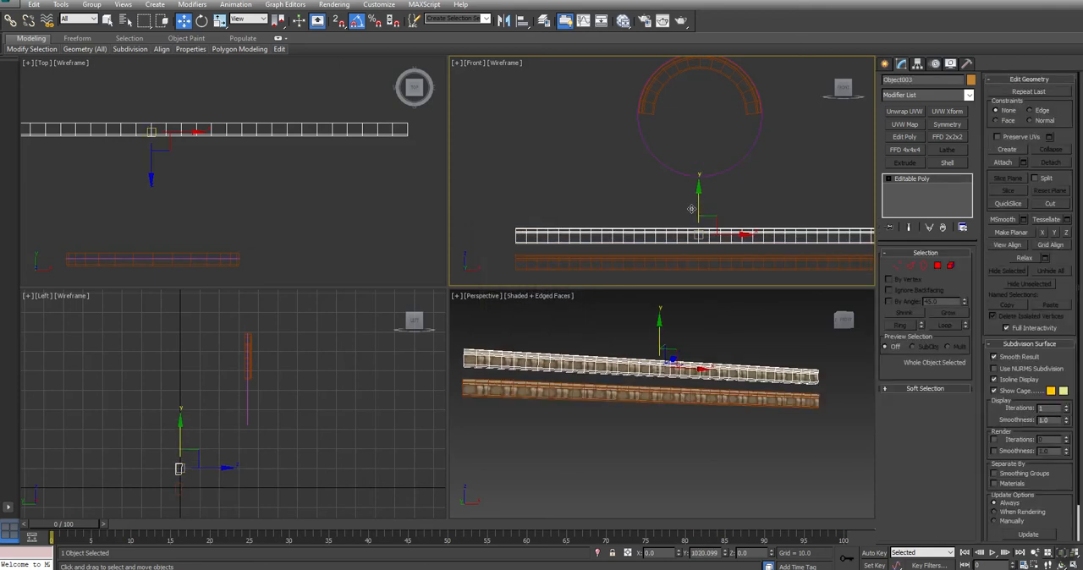
# - Apply PathDeform (WSM) to the strip copy with the circle as path, move it to the path and use the X axis
pyautogui.click(912, 97)
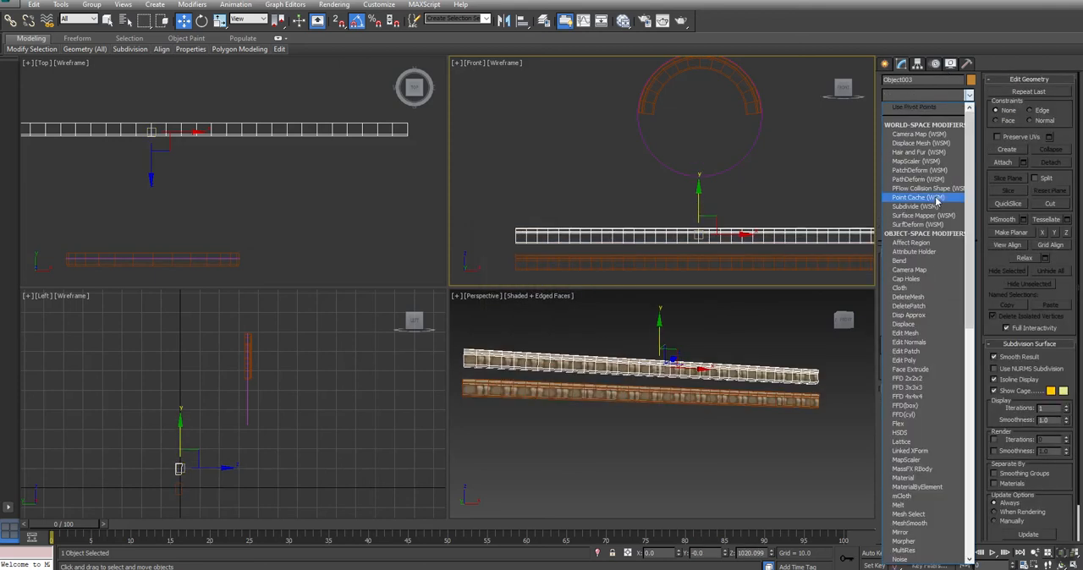
pyautogui.click(920, 179)
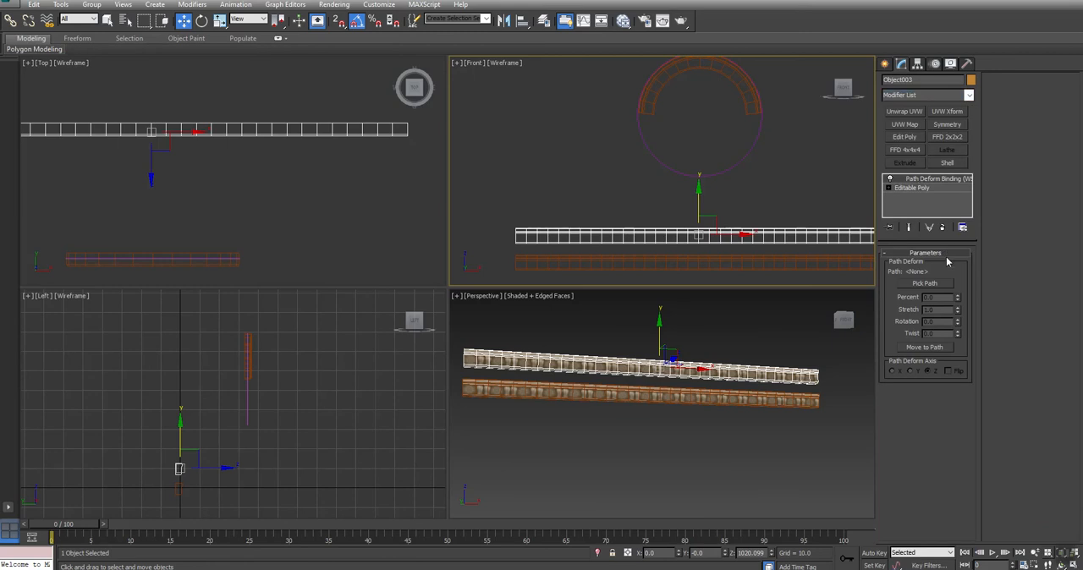
pyautogui.click(931, 285)
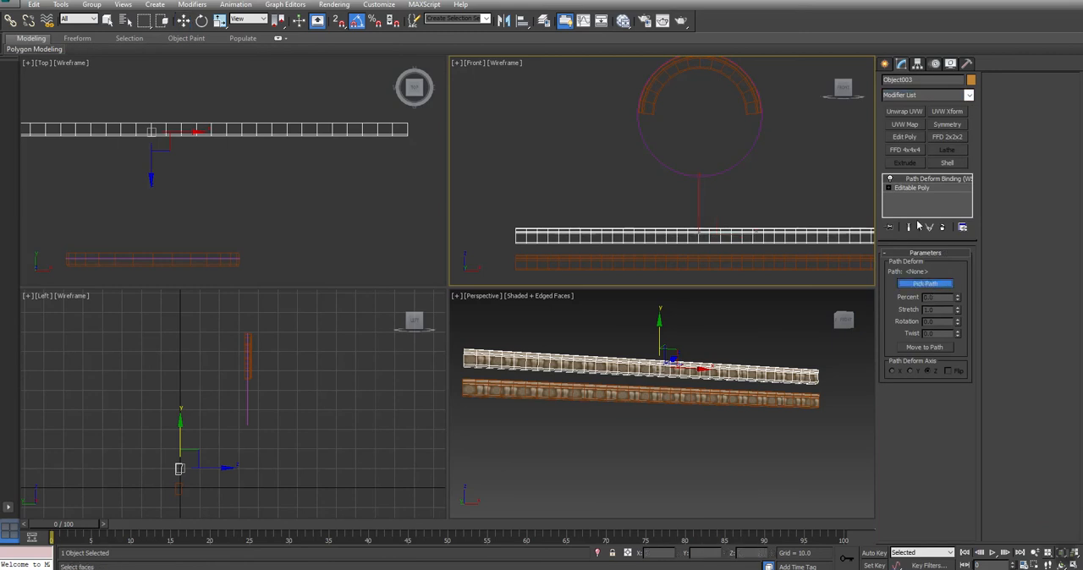
pyautogui.click(750, 153)
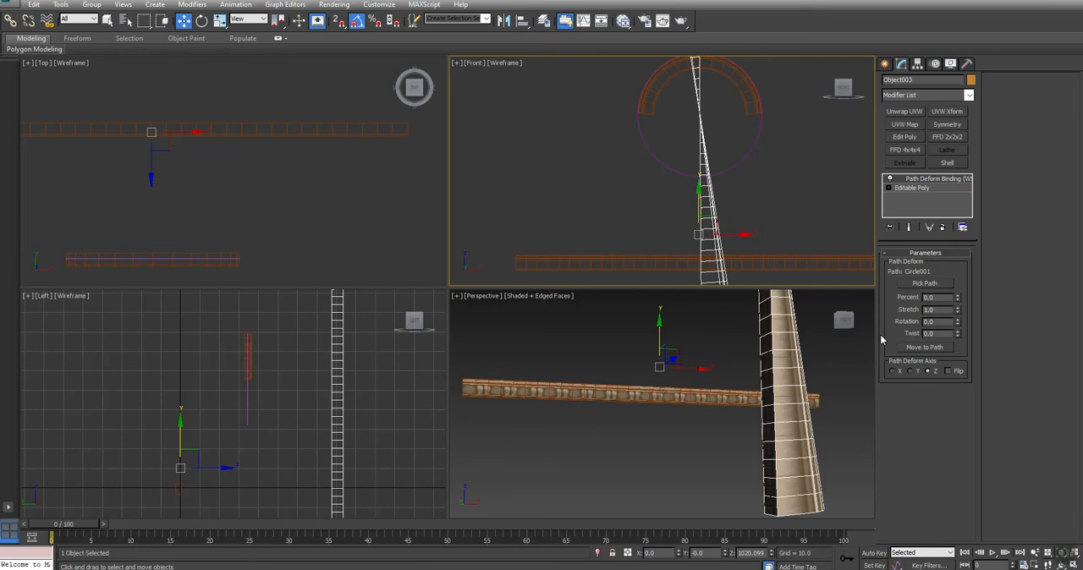
pyautogui.click(921, 348)
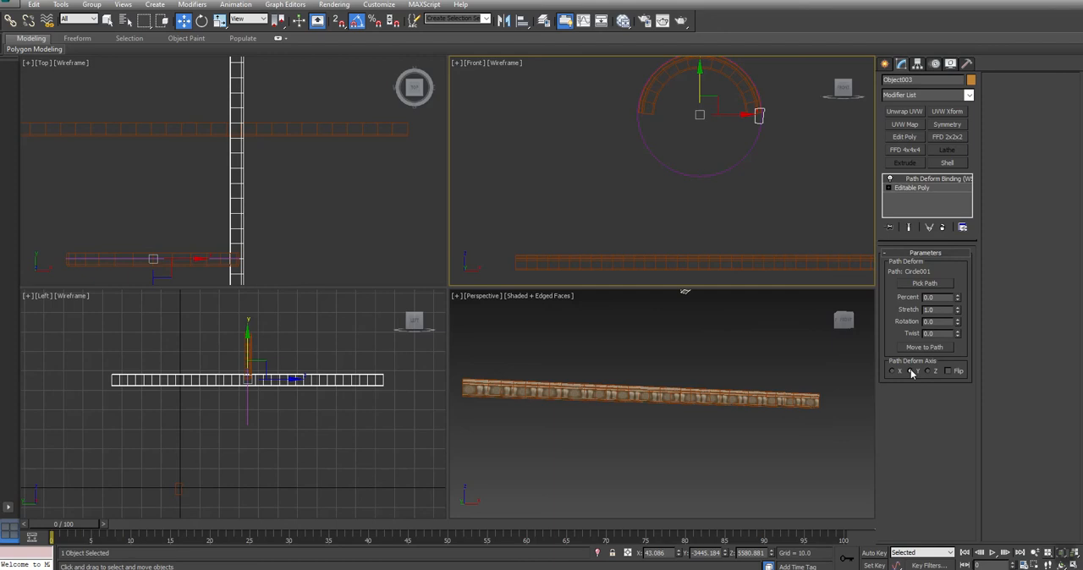
pyautogui.click(893, 371)
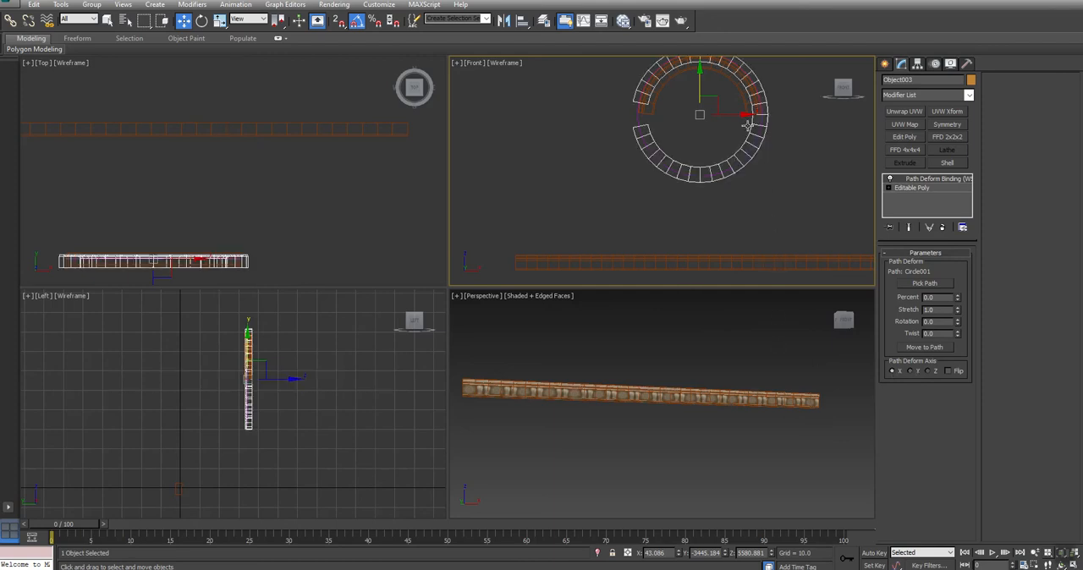
# - Display the front view as shaded with edged faces and frame the curved strip against the arch
pyautogui.scroll(-1, 689, 121)
pyautogui.moveTo(689, 119); pyautogui.dragTo(631, 150, button='middle')
pyautogui.scroll(3, 628, 116)
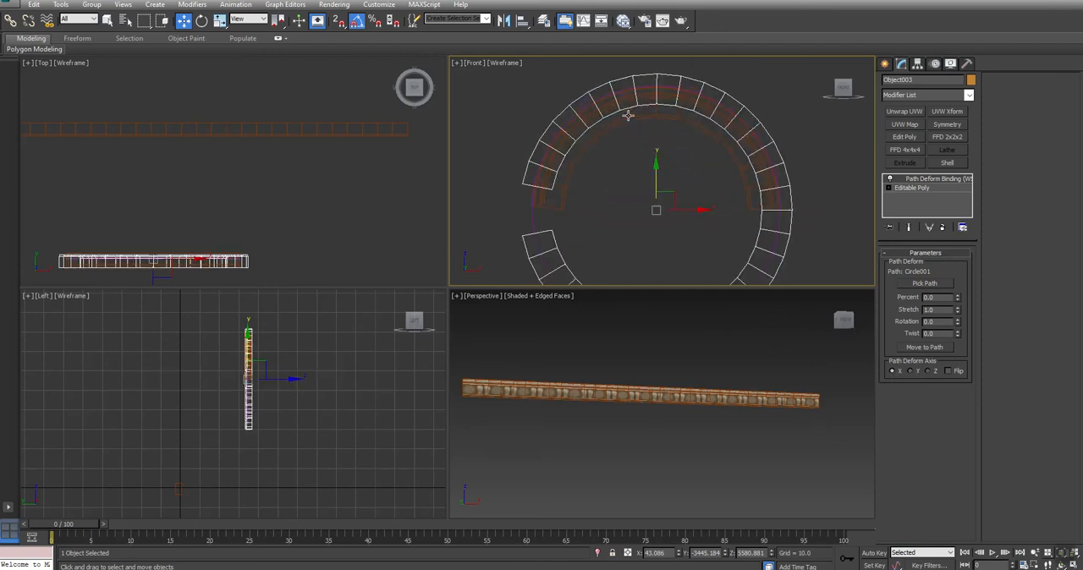
pyautogui.click(507, 70)
pyautogui.click(529, 90)
pyautogui.moveTo(714, 162); pyautogui.dragTo(700, 136, button='middle')
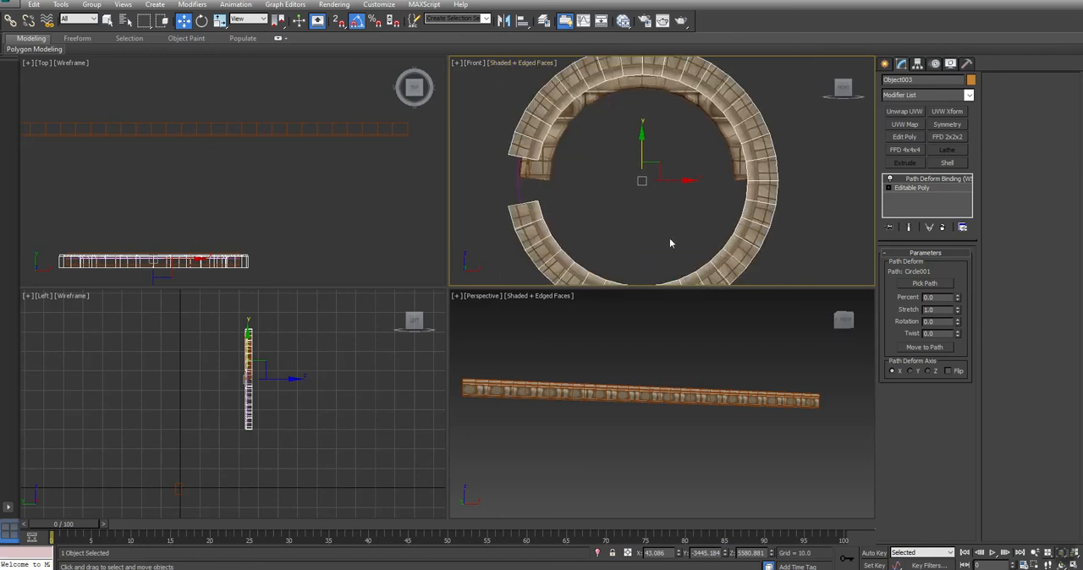
# - Orbit around the curved strip in the perspective view and flip its path deformation so the medallion band faces forward
pyautogui.moveTo(600, 354); pyautogui.dragTo(639, 396, button='middle')
pyautogui.moveTo(740, 308); pyautogui.dragTo(660, 437, button='middle')
pyautogui.hotkey('ctrl', 'r')
pyautogui.moveTo(641, 406)
pyautogui.mouseDown()
pyautogui.moveTo(752, 401)
pyautogui.moveTo(659, 400)
pyautogui.mouseUp()
pyautogui.rightClick(660, 399)
pyautogui.scroll(3, 709, 404)
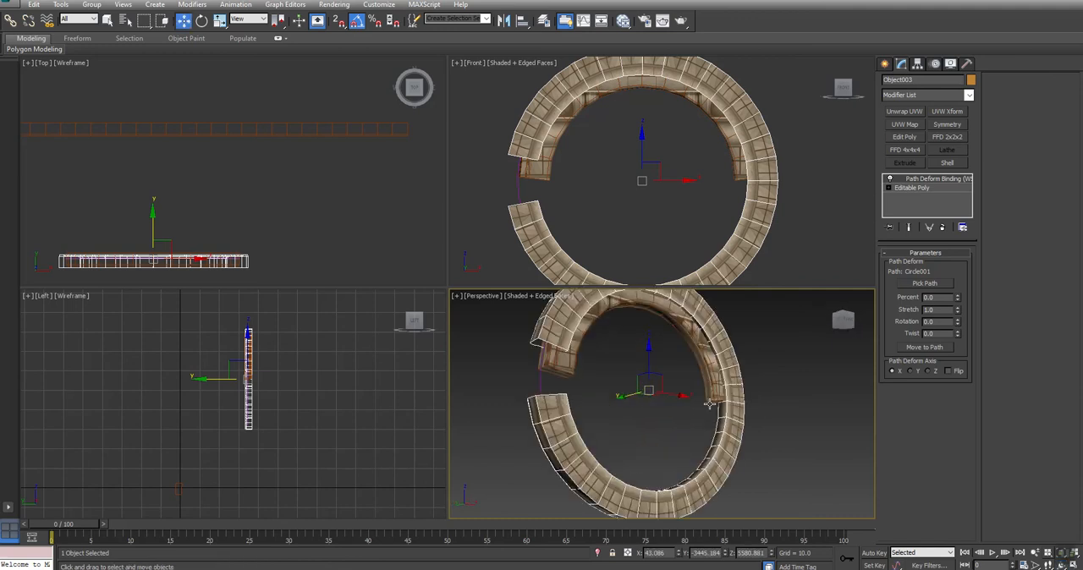
pyautogui.click(949, 371)
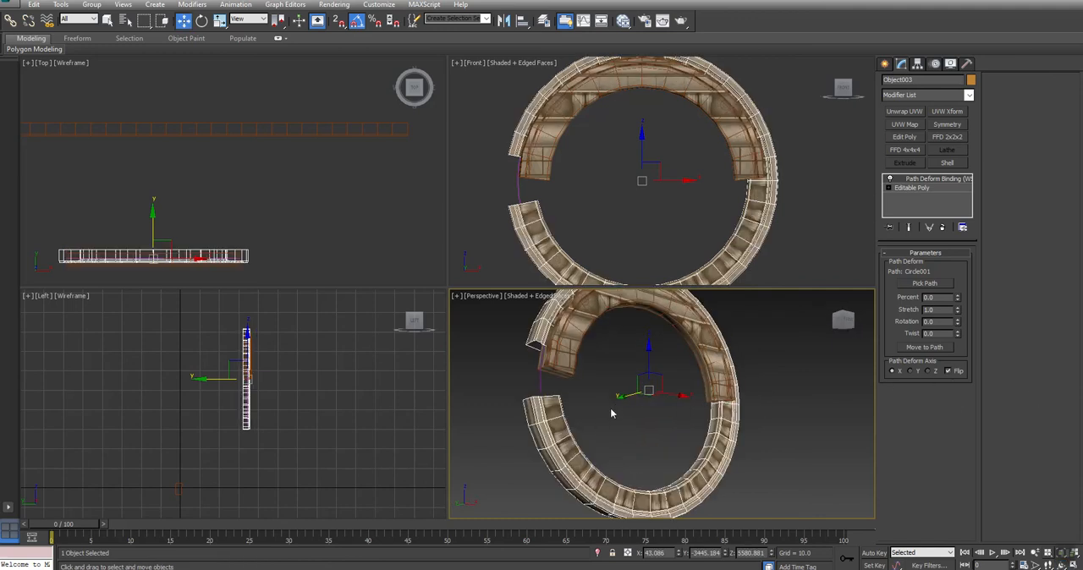
pyautogui.scroll(3, 612, 413)
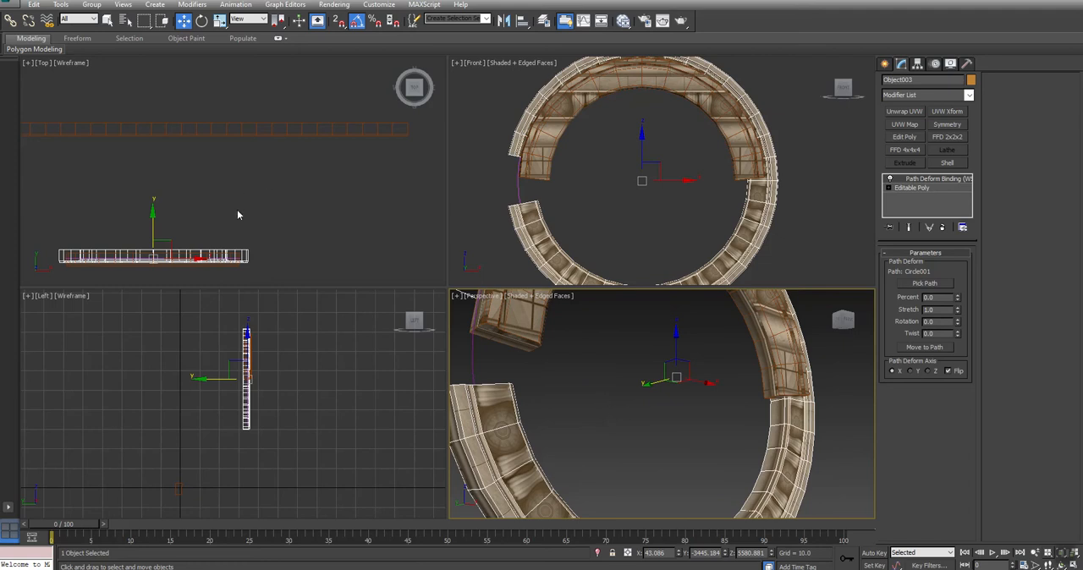
# - Nudge the curved strip along the arch's depth in the top view and set its path percent to 3.0
pyautogui.moveTo(238, 215); pyautogui.dragTo(283, 173, button='middle')
pyautogui.moveTo(245, 160)
pyautogui.mouseDown()
pyautogui.moveTo(245, 181)
pyautogui.moveTo(245, 160)
pyautogui.moveTo(244, 170)
pyautogui.mouseUp()
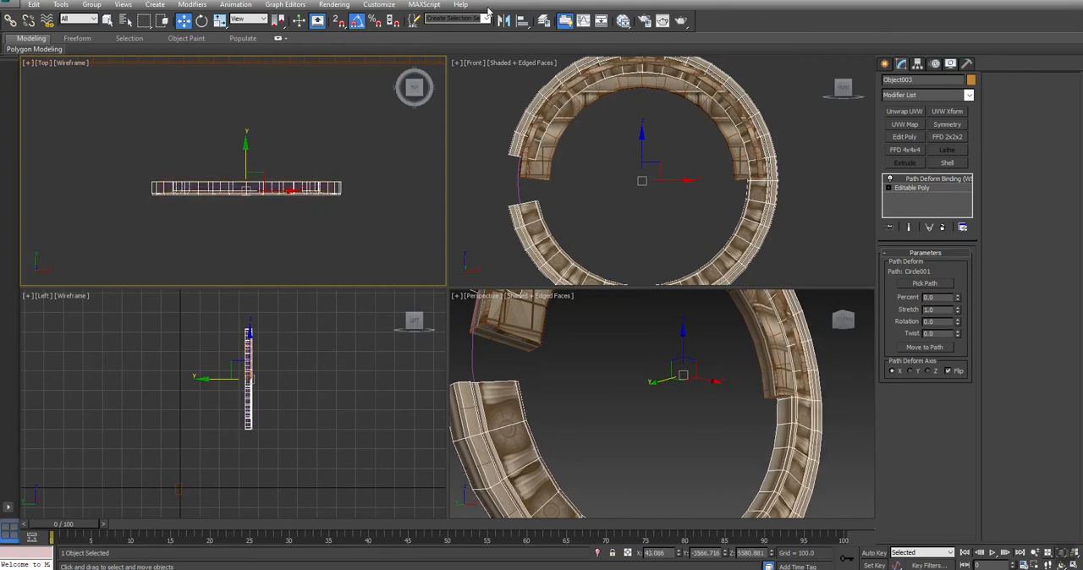
pyautogui.hotkey('alt', 'w')
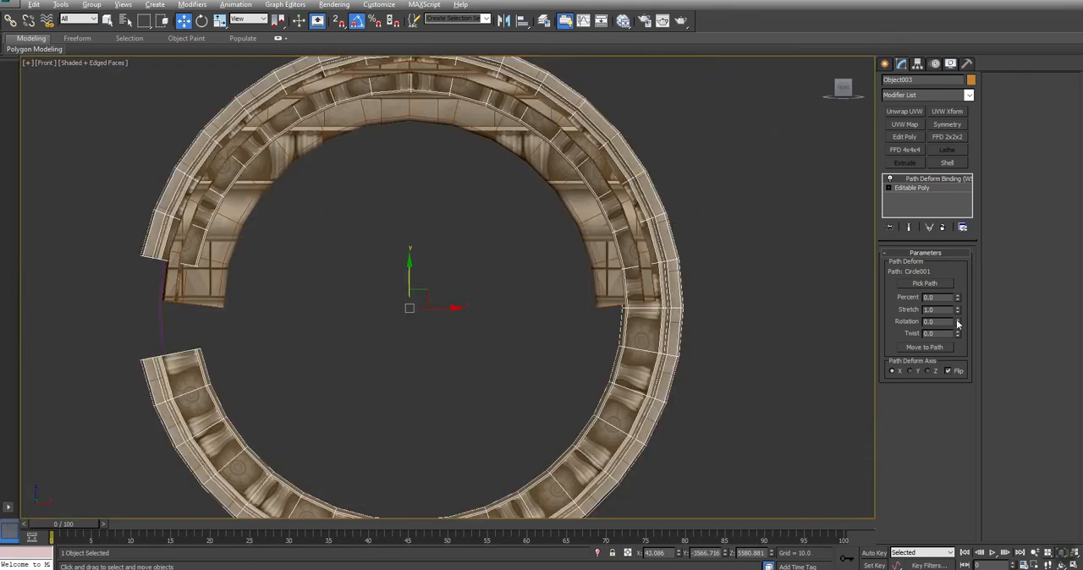
pyautogui.moveTo(957, 297); pyautogui.dragTo(957, 297)
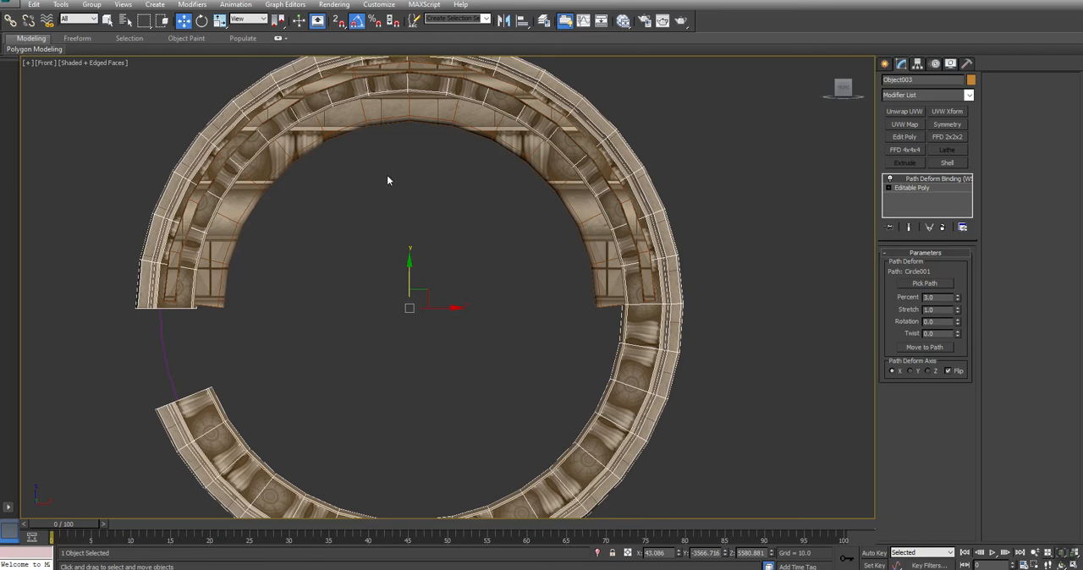
# - Lower the curved strip in the front view until its outer edge follows the circle over the arch
pyautogui.moveTo(387, 179); pyautogui.dragTo(387, 205, button='middle')
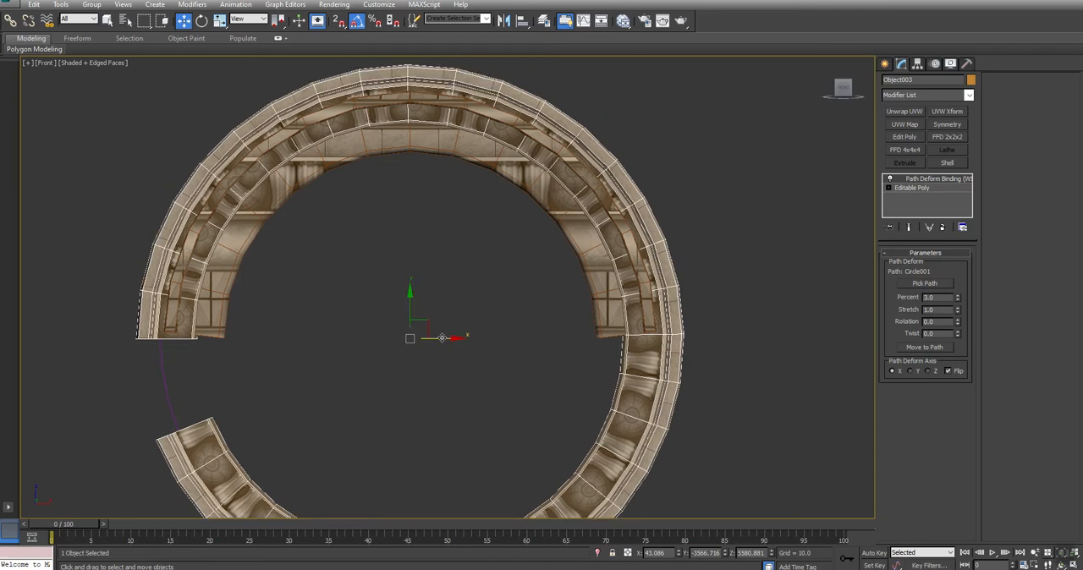
pyautogui.moveTo(411, 308); pyautogui.dragTo(410, 335)
pyautogui.hotkey('ctrl', 'z')
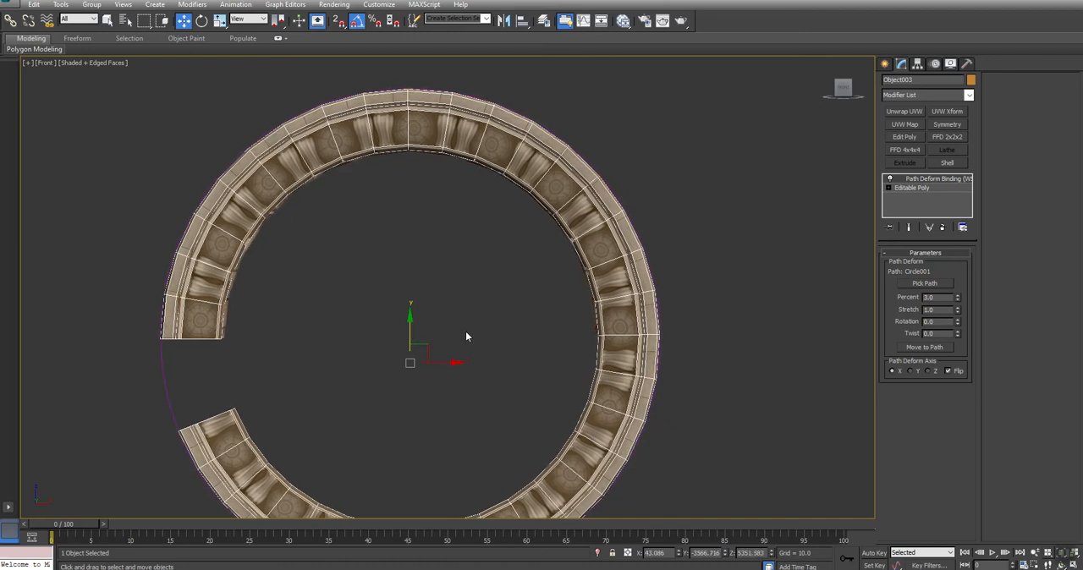
# - Set the curved strip's path stretch to 0.97 and its percent to 4.0, comparing its end with the arch's base
pyautogui.moveTo(957, 310); pyautogui.dragTo(959, 304)
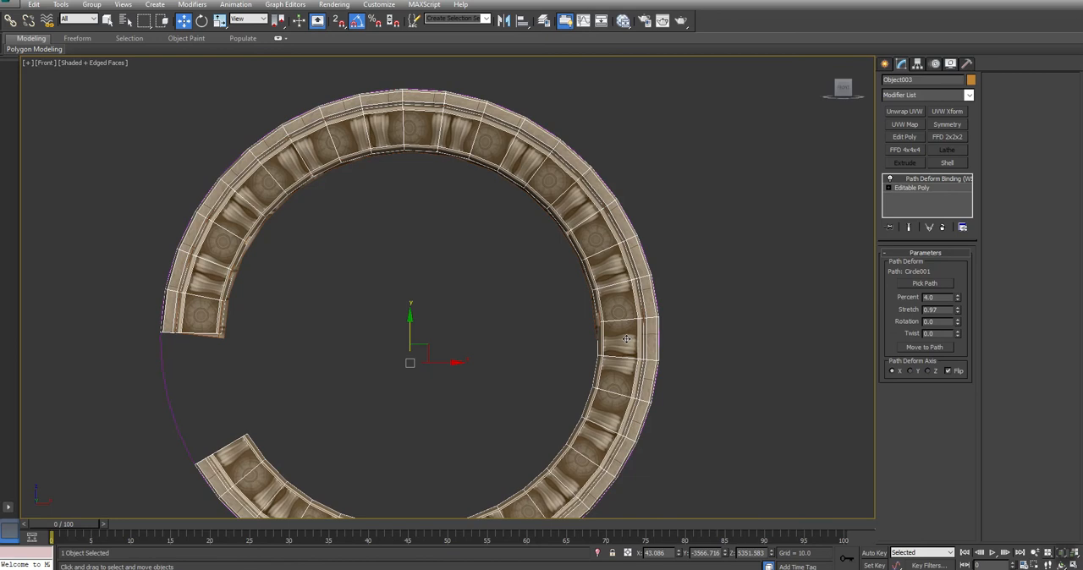
pyautogui.scroll(3, 626, 338)
pyautogui.moveTo(401, 267); pyautogui.dragTo(604, 288, button='middle')
pyautogui.scroll(-2, 604, 288)
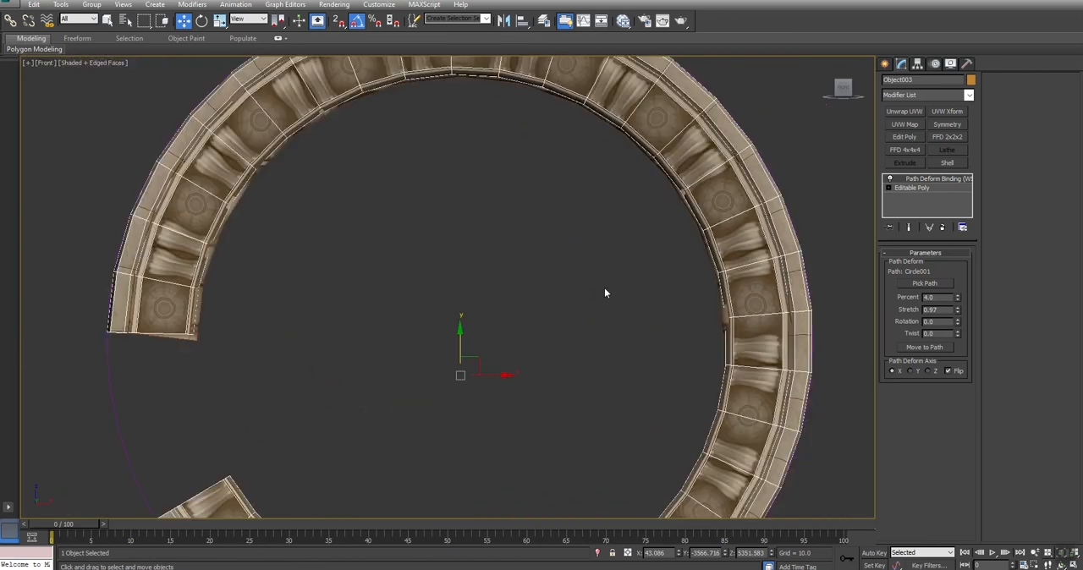
# - Slide the curved strip along the circle by adjusting its path percent to 6.5
pyautogui.click(959, 296)
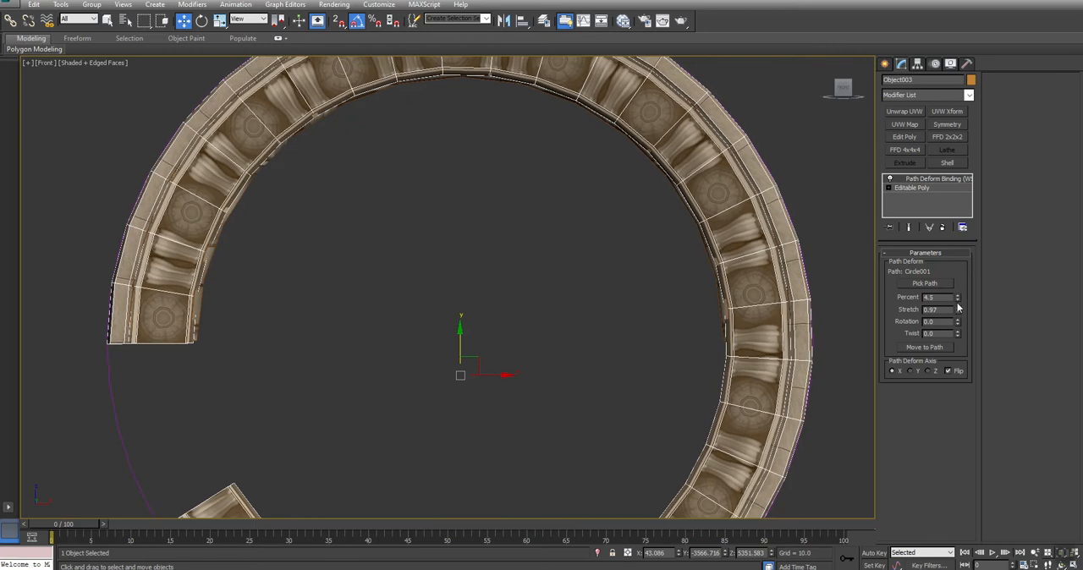
pyautogui.click(959, 302)
pyautogui.click(959, 301)
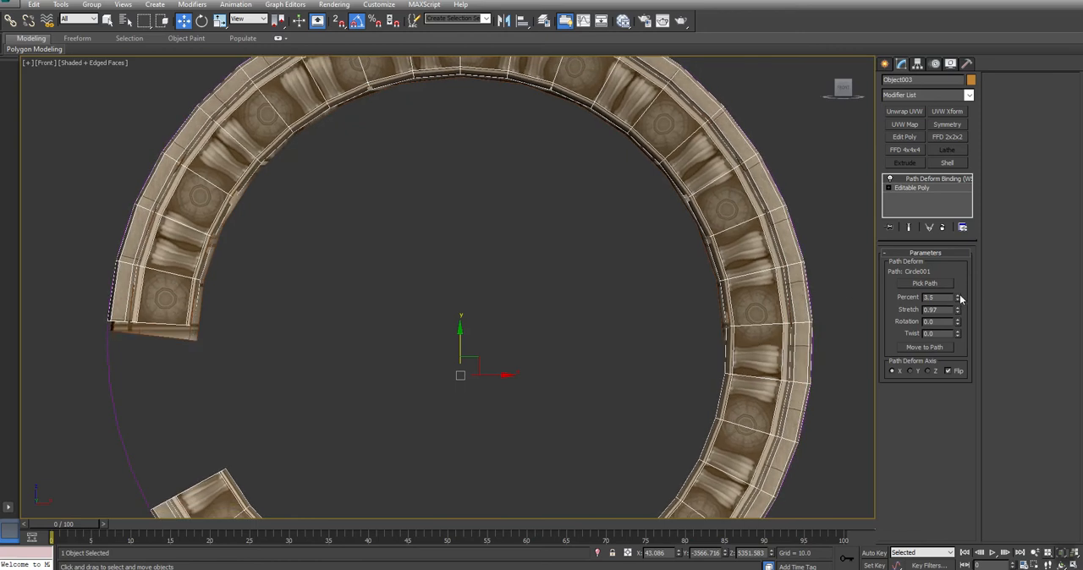
pyautogui.click(959, 295)
pyautogui.click(959, 295)
pyautogui.click(959, 294)
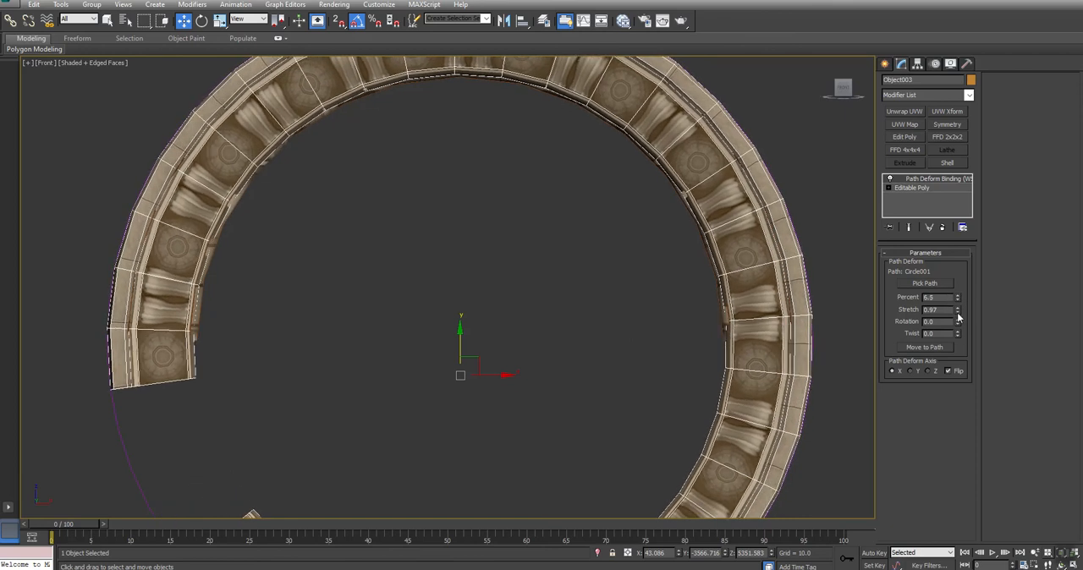
# - Set the curved strip's path stretch to 1.0 and slide it along the circle to 3.0 percent
pyautogui.click(958, 308)
pyautogui.click(958, 308)
pyautogui.click(958, 308)
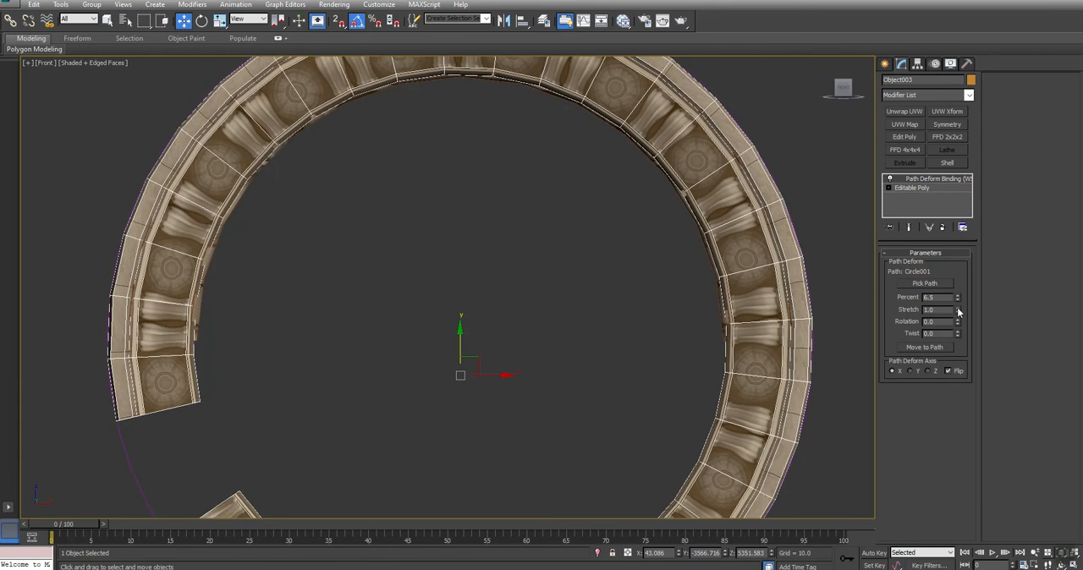
pyautogui.click(958, 302)
pyautogui.click(958, 301)
pyautogui.click(958, 302)
pyautogui.click(958, 302)
pyautogui.click(958, 301)
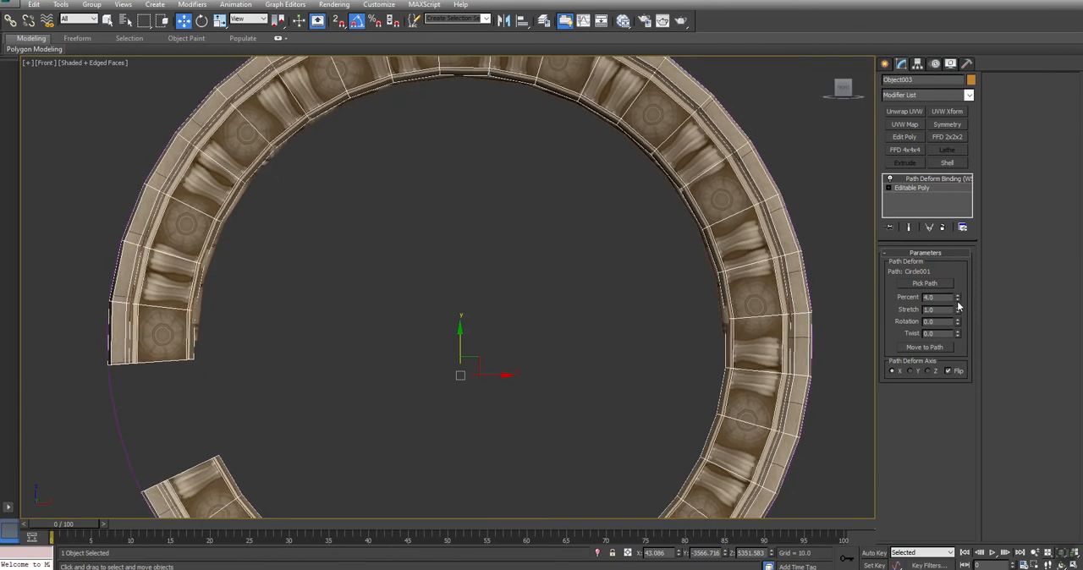
pyautogui.click(958, 301)
pyautogui.click(958, 302)
pyautogui.press('F3')
pyautogui.press('F3')
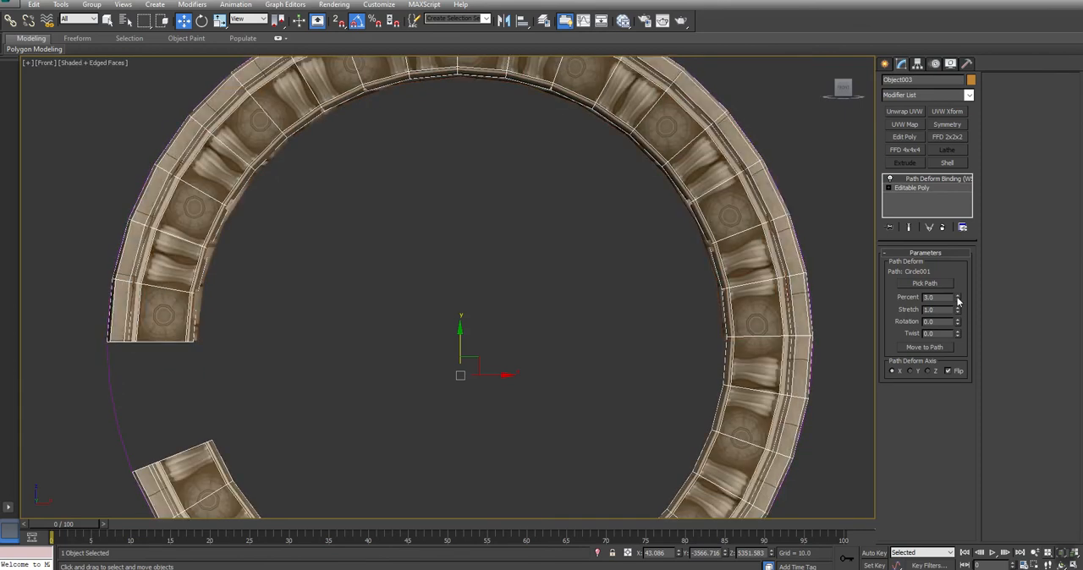
# - Fine-tune the curved strip's path percent to 3.4 so one end sits nearly horizontal at the arch's base
pyautogui.click(958, 297)
pyautogui.press('F3')
pyautogui.press('F3')
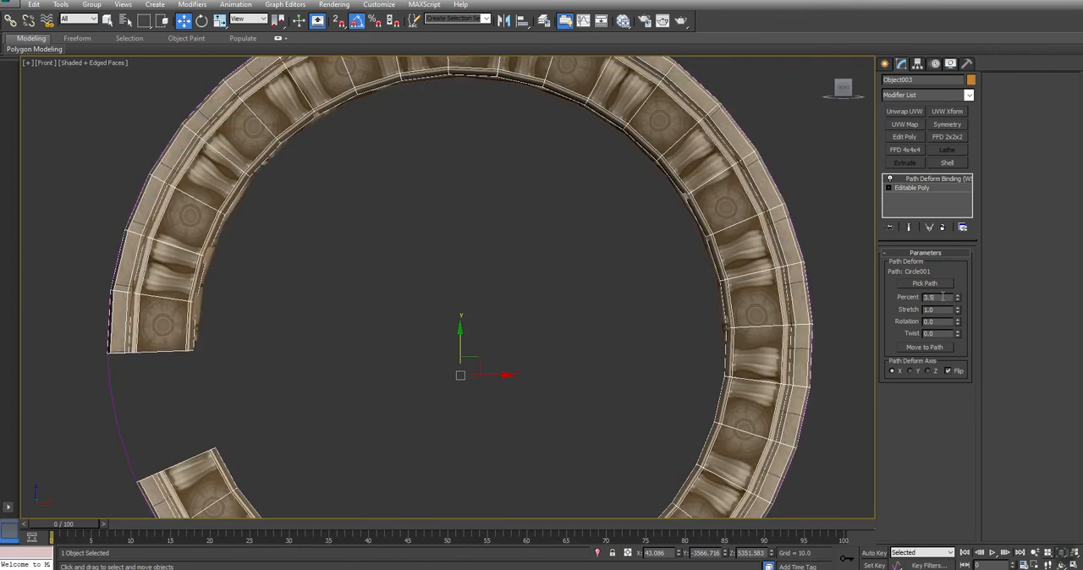
pyautogui.write('4')
pyautogui.press('Return')
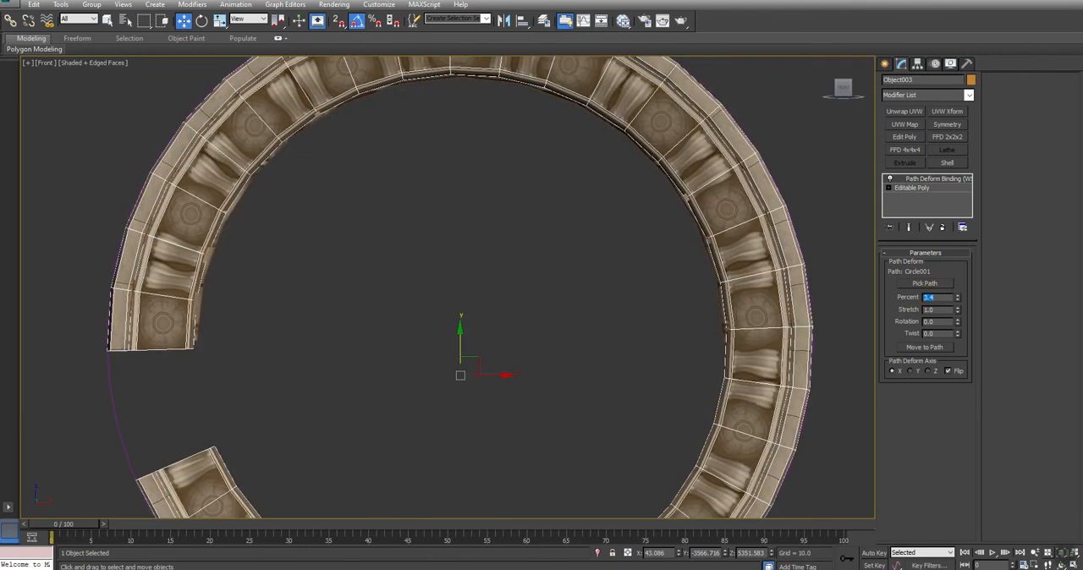
pyautogui.scroll(-3, 476, 257)
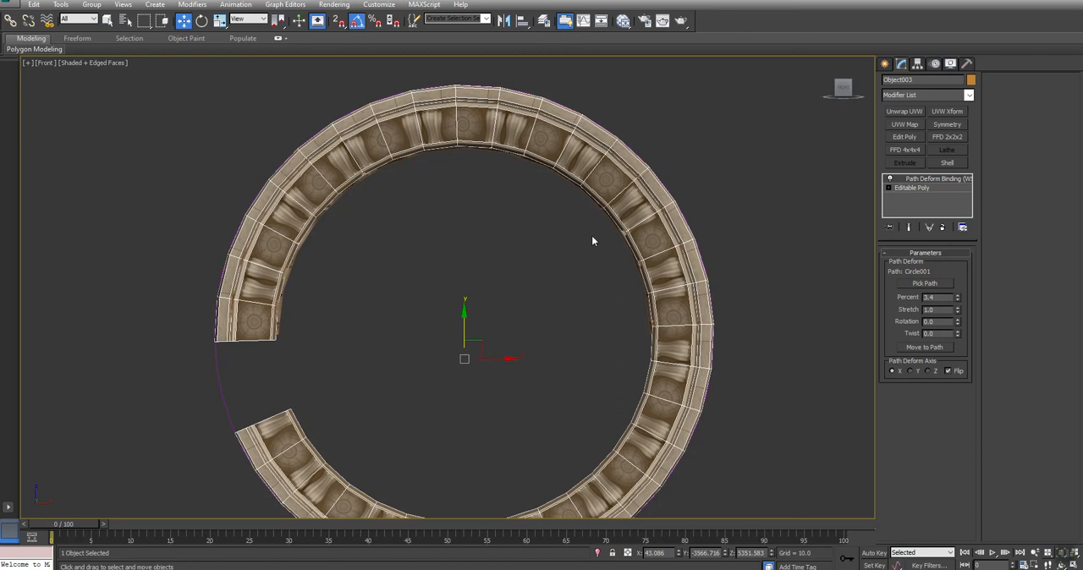
# - Collapse the curved strip's modifier stack into an editable poly
pyautogui.rightClick(936, 180)
pyautogui.click(957, 281)
pyautogui.click(607, 329)
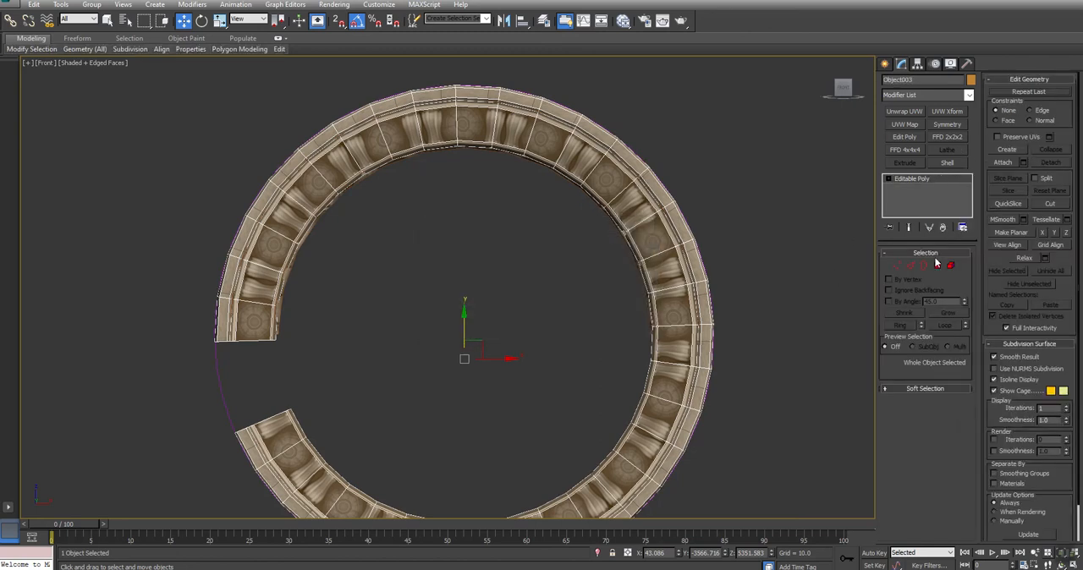
# - Start a slice plane on the whole strip element and rotate it 90° about X so it lies horizontal
pyautogui.click(950, 266)
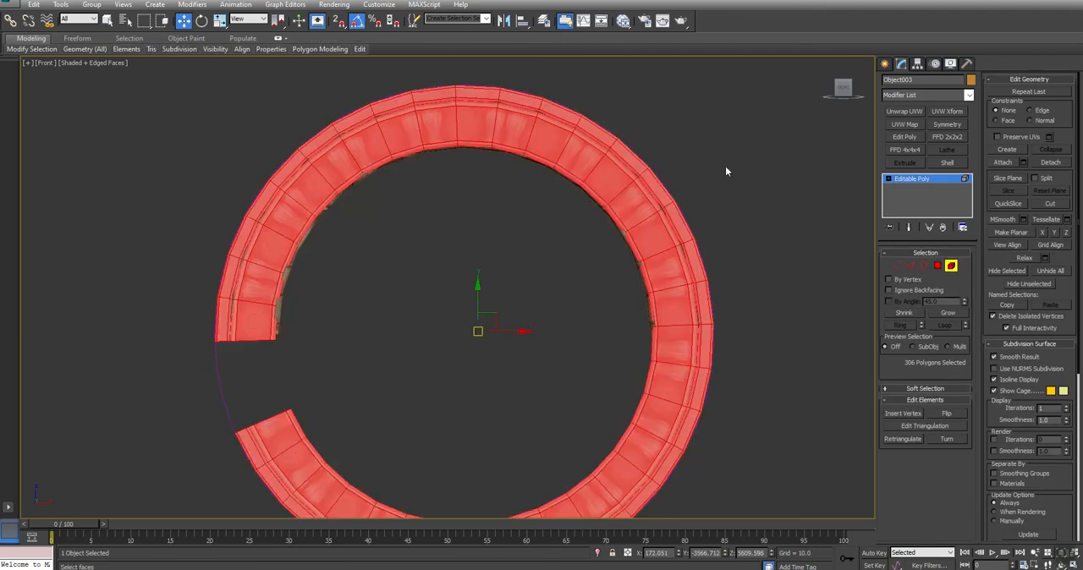
pyautogui.click(1008, 178)
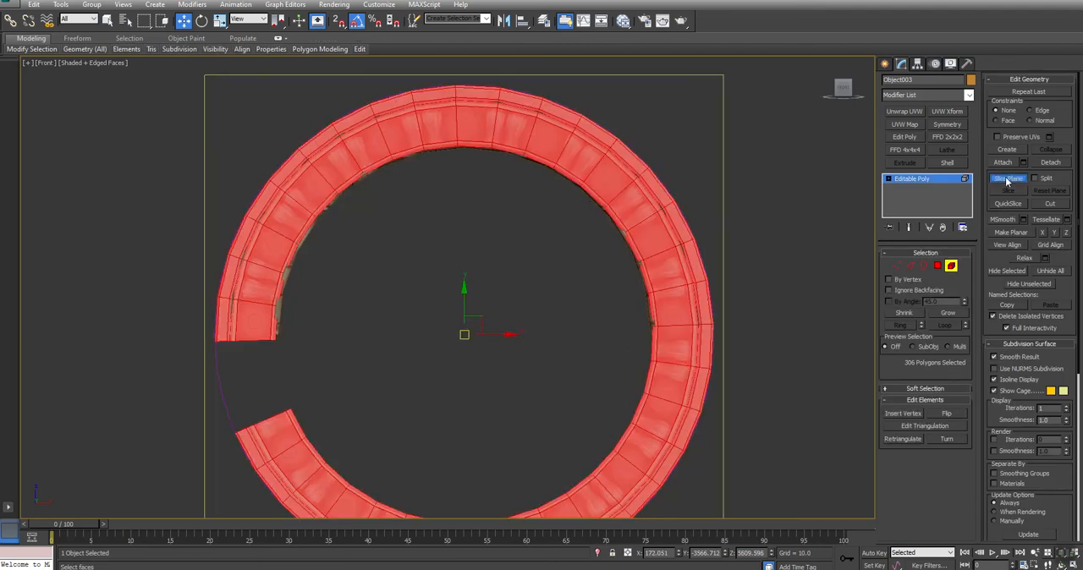
pyautogui.moveTo(622, 347); pyautogui.dragTo(626, 322, button='middle')
pyautogui.hotkey('alt', 'w')
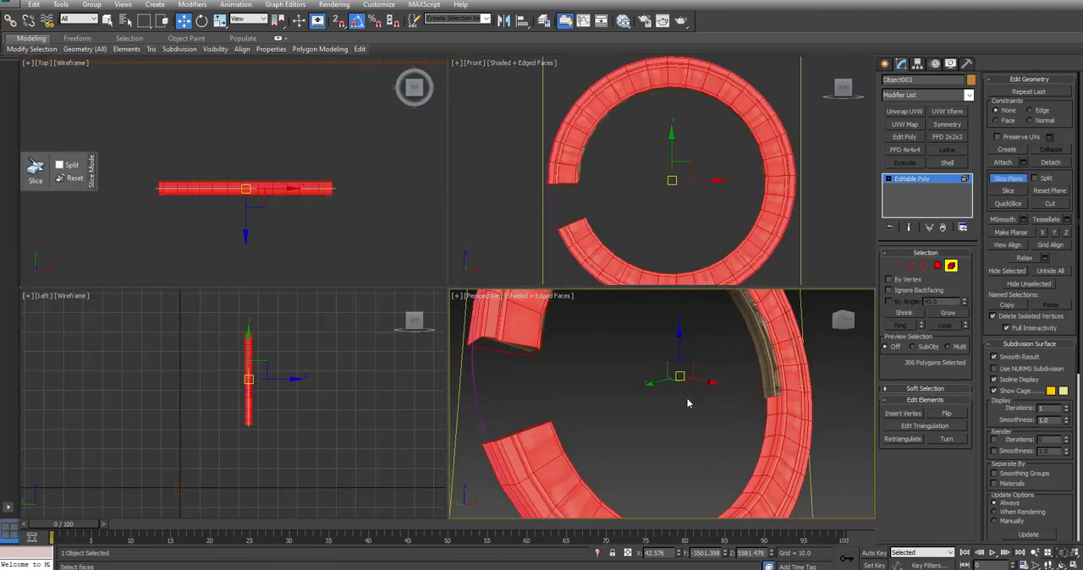
pyautogui.scroll(-5, 686, 401)
pyautogui.keyDown('alt'); pyautogui.moveTo(687, 401); pyautogui.dragTo(704, 389, button='middle'); pyautogui.keyUp('alt')
pyautogui.scroll(4, 704, 389)
pyautogui.press('e')
pyautogui.moveTo(713, 400); pyautogui.dragTo(733, 452)
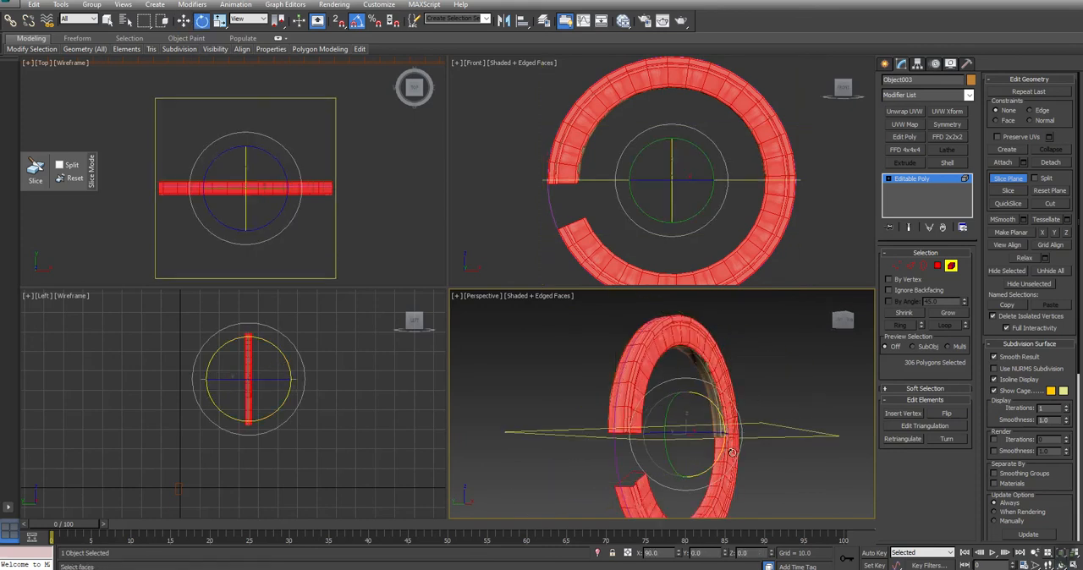
# - Lower the slice plane to the strip's free end, slice the ring there and leave slicing
pyautogui.scroll(3, 652, 218)
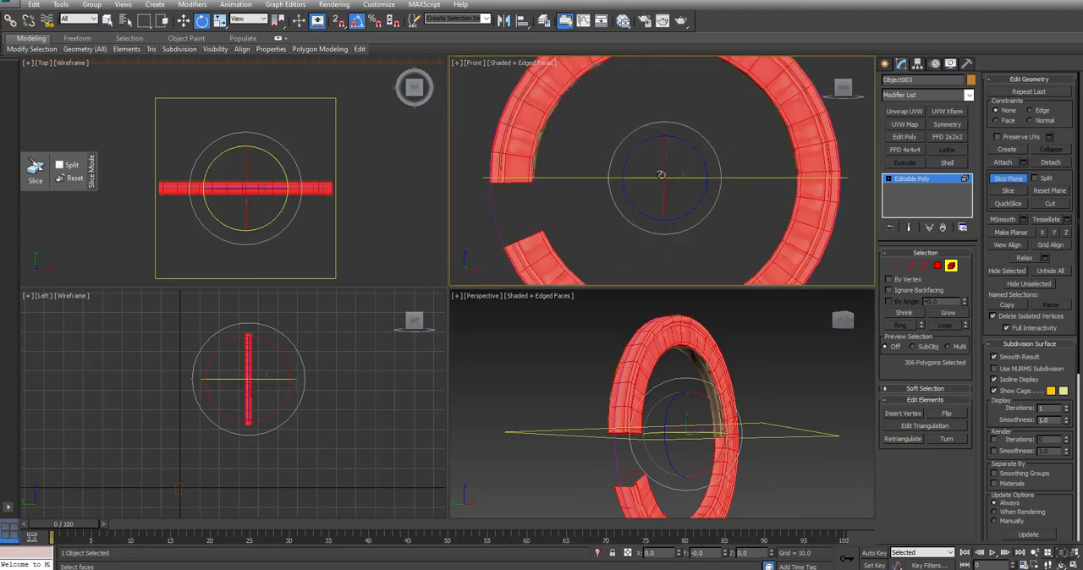
pyautogui.press('w')
pyautogui.moveTo(663, 149); pyautogui.dragTo(664, 158)
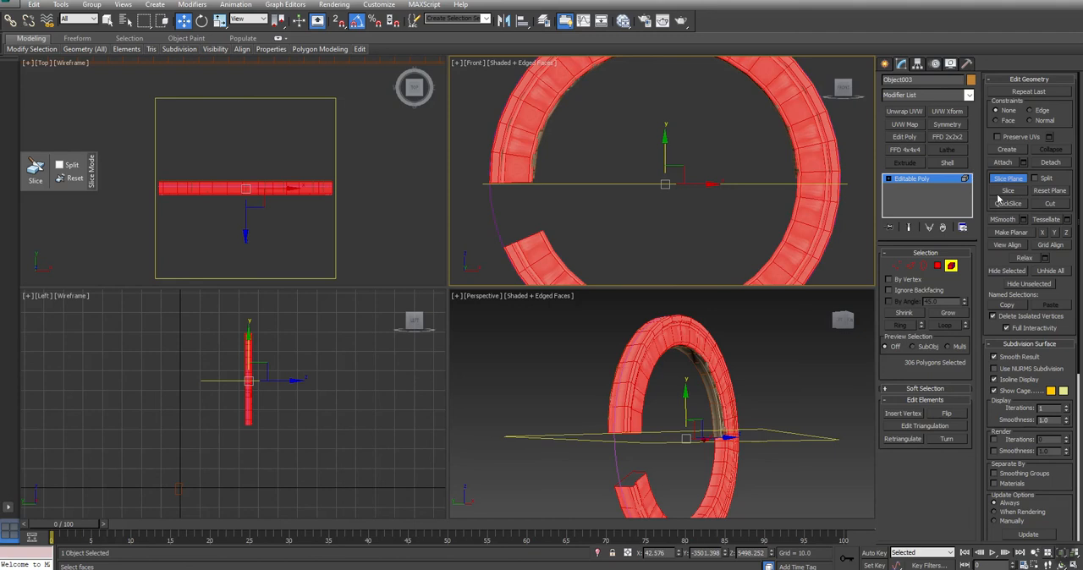
pyautogui.click(1006, 190)
pyautogui.click(1005, 180)
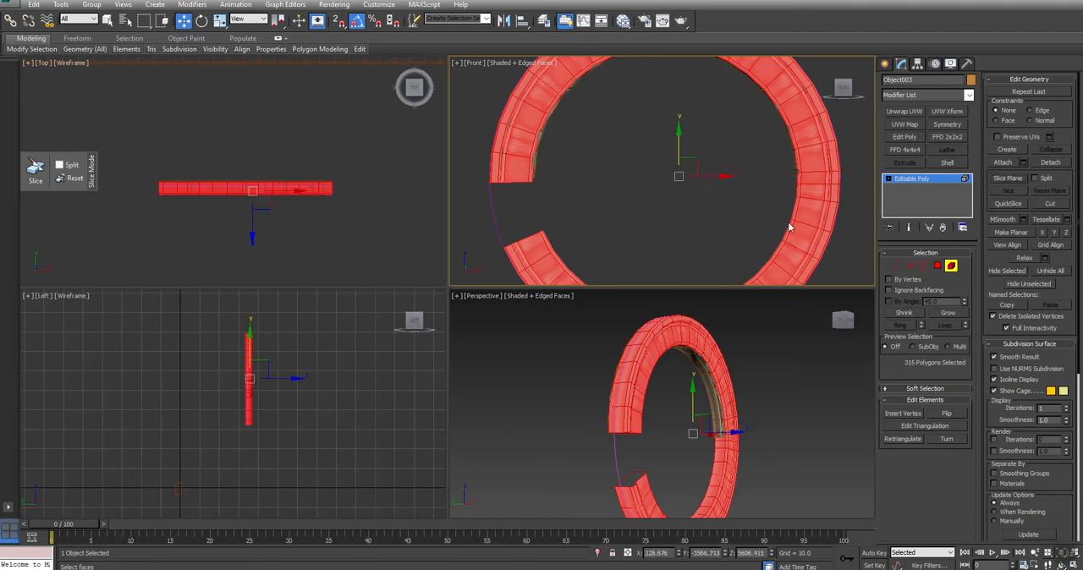
# - Delete all ring polygons below the slice, leaving a half-circle strip, and return to object level
pyautogui.scroll(-3, 790, 229)
pyautogui.click(936, 266)
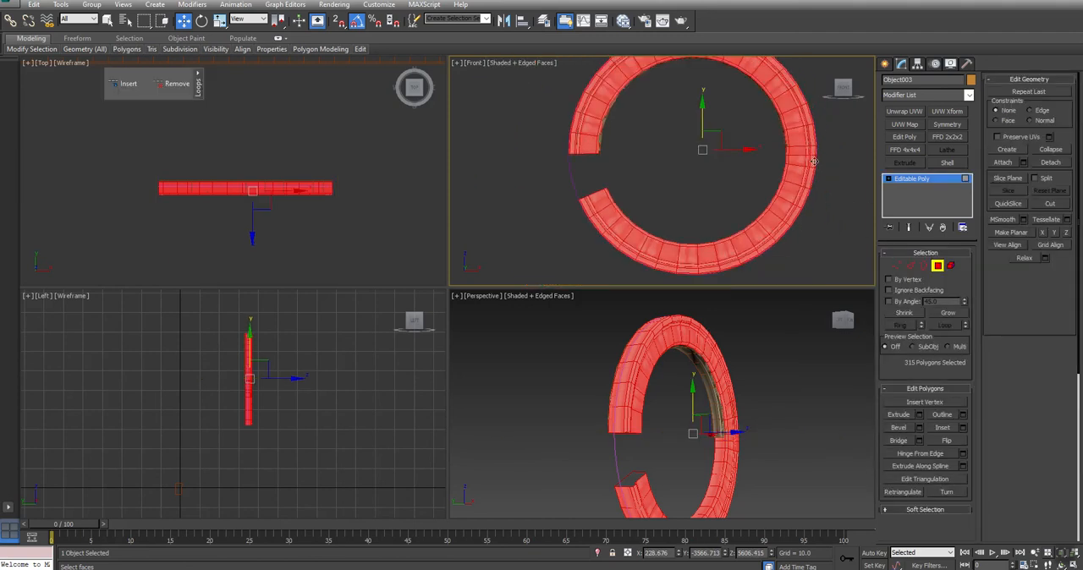
pyautogui.moveTo(325, 412); pyautogui.dragTo(325, 412)
pyautogui.press('Delete')
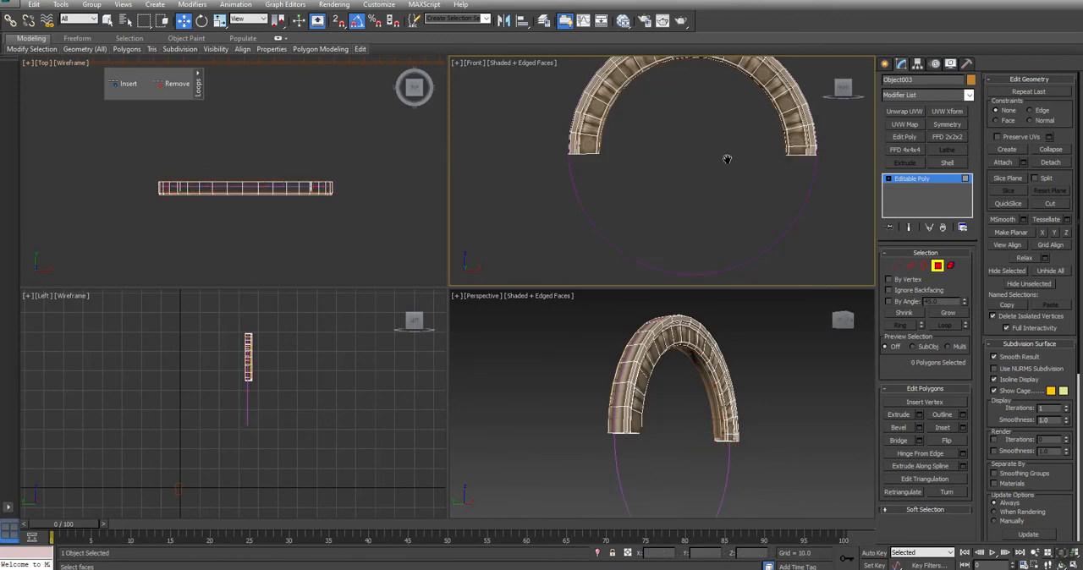
pyautogui.moveTo(728, 154); pyautogui.dragTo(711, 182, button='middle')
pyautogui.rightClick(712, 180)
pyautogui.click(692, 167)
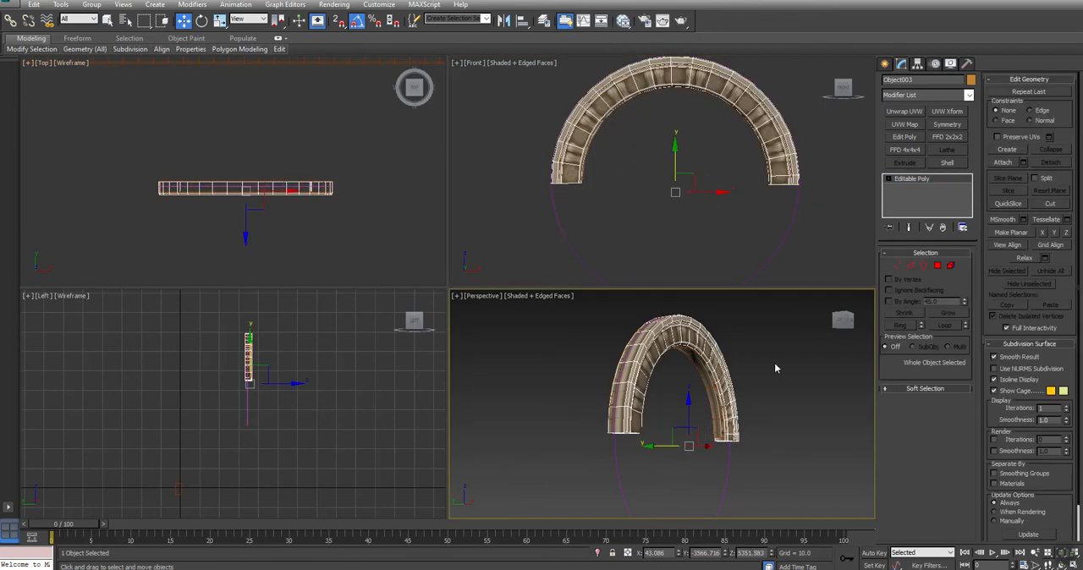
# - Unhide the whole scene, select the arch building and the medallion strip, and hide everything else
pyautogui.rightClick(772, 344)
pyautogui.click(802, 295)
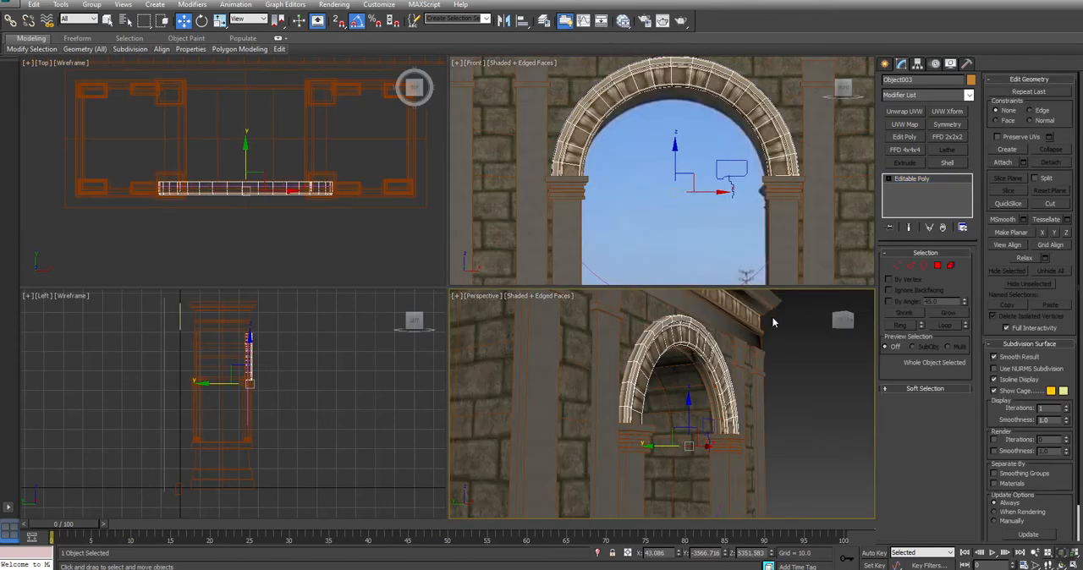
pyautogui.hotkey('alt', 'w')
pyautogui.click(584, 173)
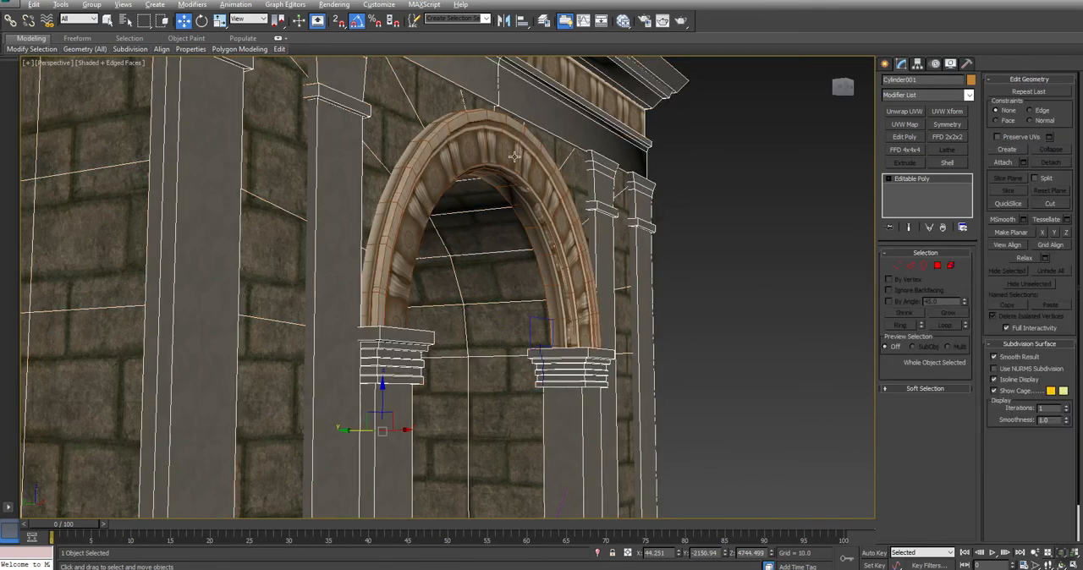
pyautogui.keyDown('ctrl'); pyautogui.click(577, 230); pyautogui.keyUp('ctrl')
pyautogui.keyDown('alt'); pyautogui.moveTo(603, 269); pyautogui.dragTo(568, 278, button='middle'); pyautogui.keyUp('alt')
pyautogui.rightClick(635, 241)
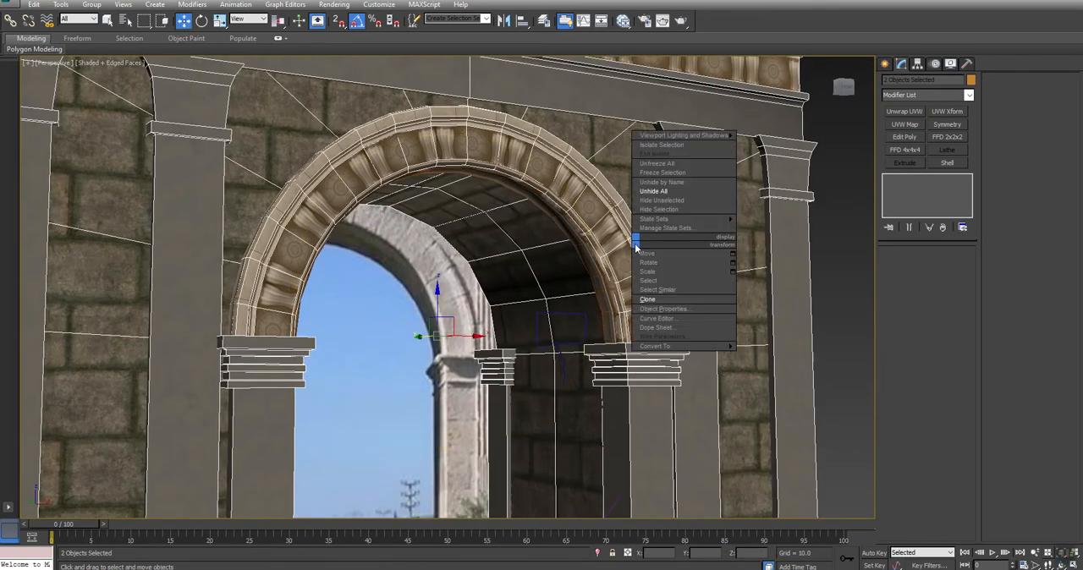
pyautogui.click(653, 200)
# - Inspect the fitted strip from the front with nothing selected and the edge display off
pyautogui.click(608, 235)
pyautogui.moveTo(608, 235)
pyautogui.keyDown('alt'); pyautogui.mouseDown(button='middle')
pyautogui.moveTo(496, 273)
pyautogui.moveTo(435, 312)
pyautogui.moveTo(515, 271)
pyautogui.moveTo(527, 282)
pyautogui.moveTo(576, 249)
pyautogui.moveTo(648, 242)
pyautogui.moveTo(462, 276)
pyautogui.mouseUp(button='middle'); pyautogui.keyUp('alt')
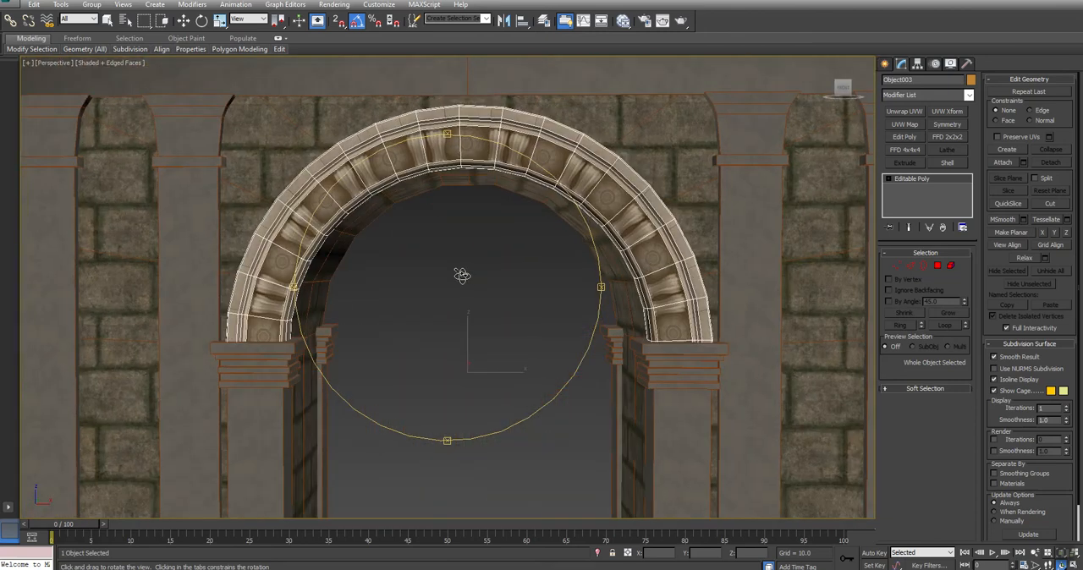
pyautogui.click(477, 274)
pyautogui.press('F4')
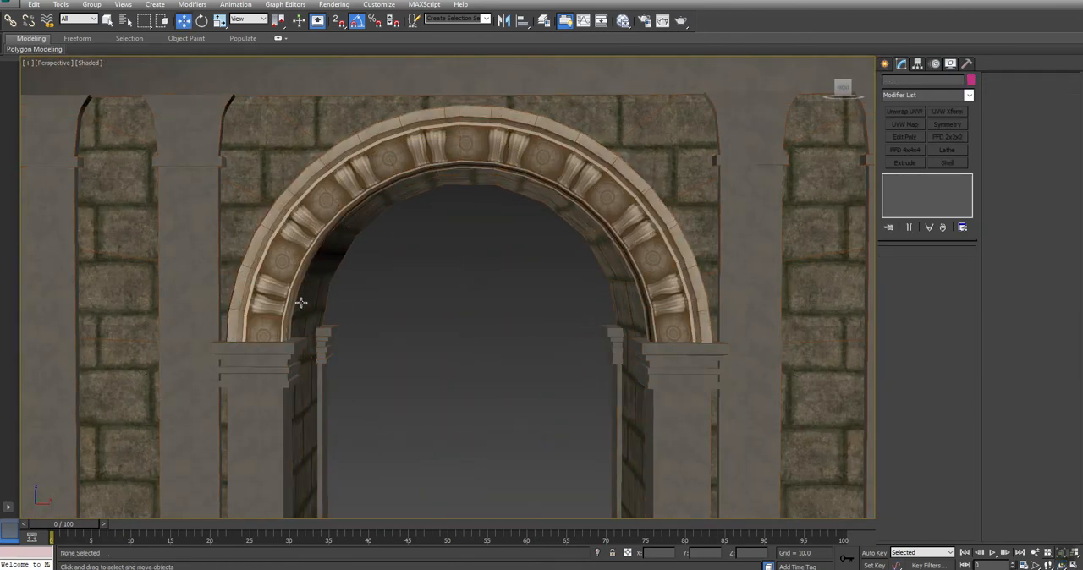
# - Attach the medallion strip to the arch building's editable poly
pyautogui.click(719, 179)
pyautogui.scroll(-3, 720, 179)
pyautogui.keyDown('alt'); pyautogui.moveTo(720, 178); pyautogui.dragTo(787, 174, button='middle'); pyautogui.keyUp('alt')
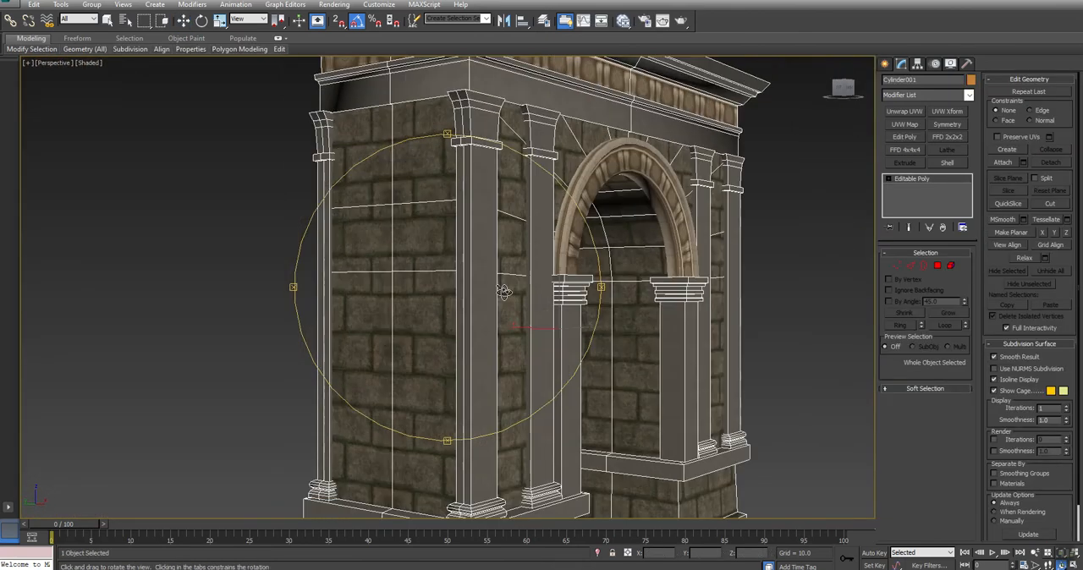
pyautogui.click(1009, 164)
pyautogui.click(613, 166)
pyautogui.rightClick(849, 181)
# - Detach the medallion strip element from the building again as a separate object
pyautogui.click(950, 266)
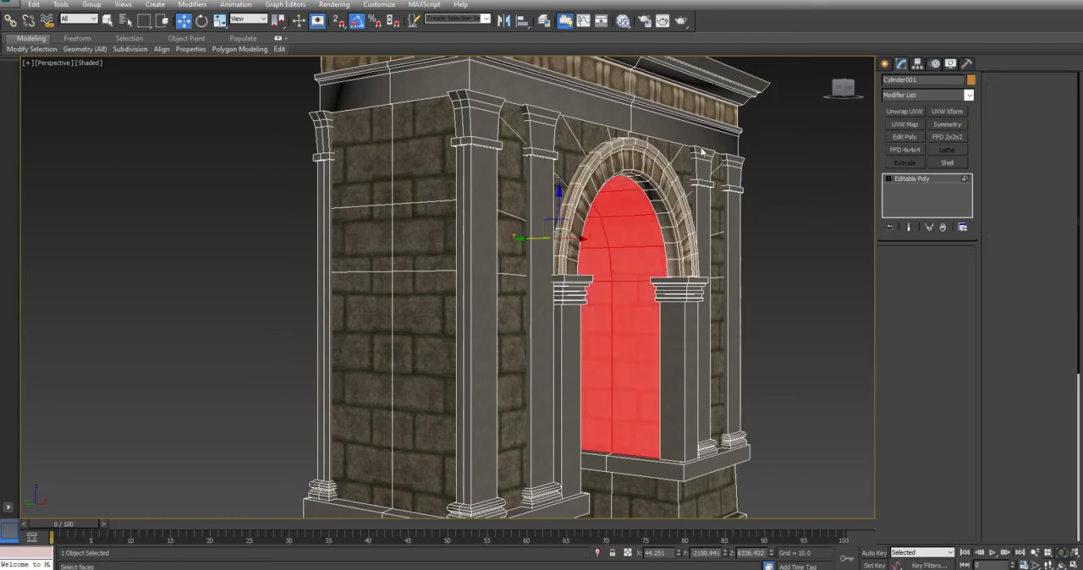
pyautogui.click(1050, 163)
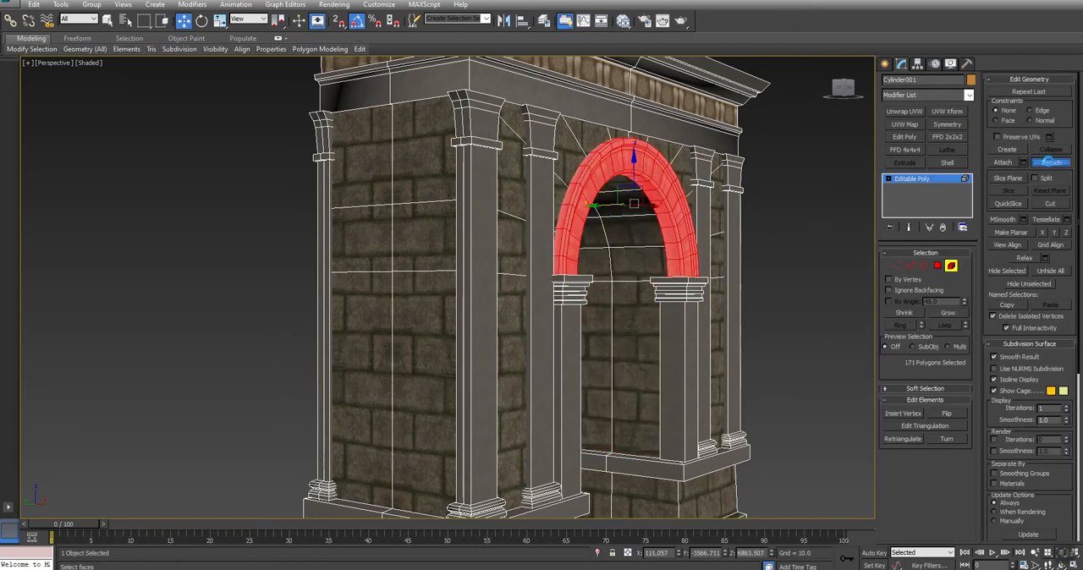
pyautogui.click(576, 289)
pyautogui.click(952, 267)
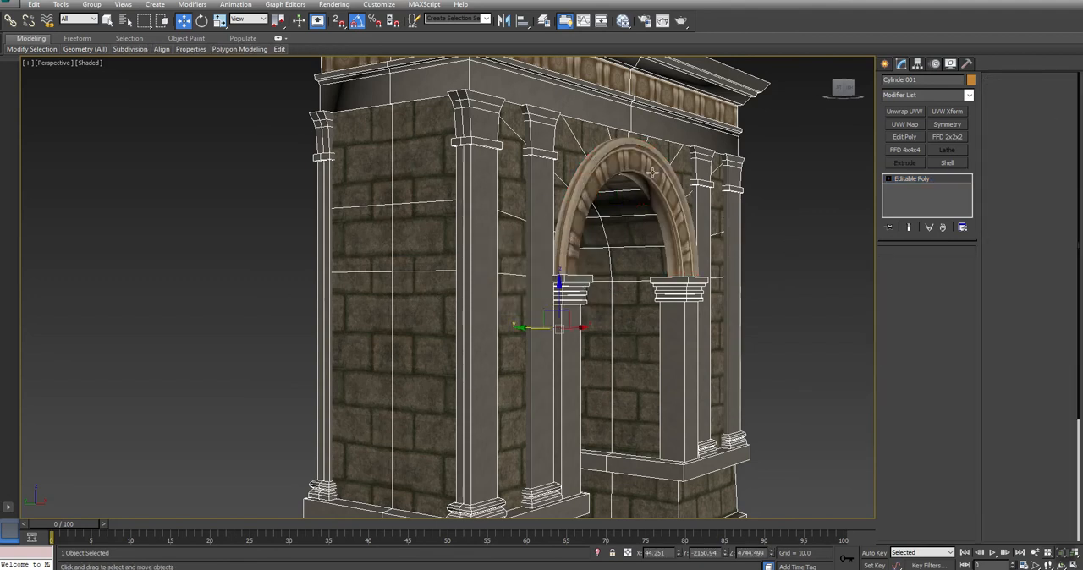
# - Mirror the medallion strip to the opposite side of the archway with a Symmetry modifier on the Z axis
pyautogui.click(653, 171)
pyautogui.click(947, 124)
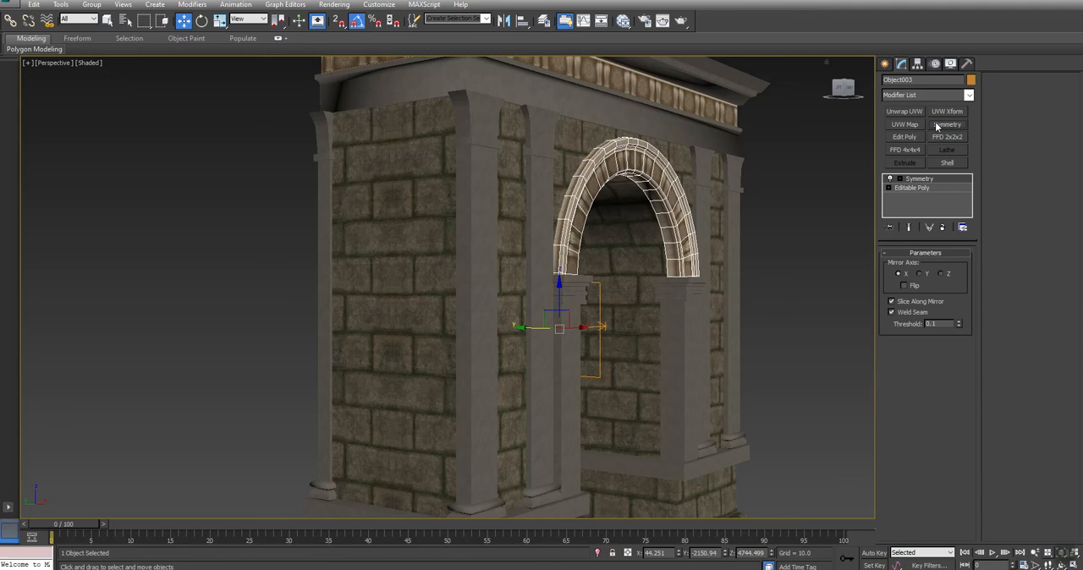
pyautogui.click(942, 275)
pyautogui.keyDown('alt'); pyautogui.moveTo(545, 342); pyautogui.dragTo(474, 339, button='middle'); pyautogui.keyUp('alt')
pyautogui.press('w')
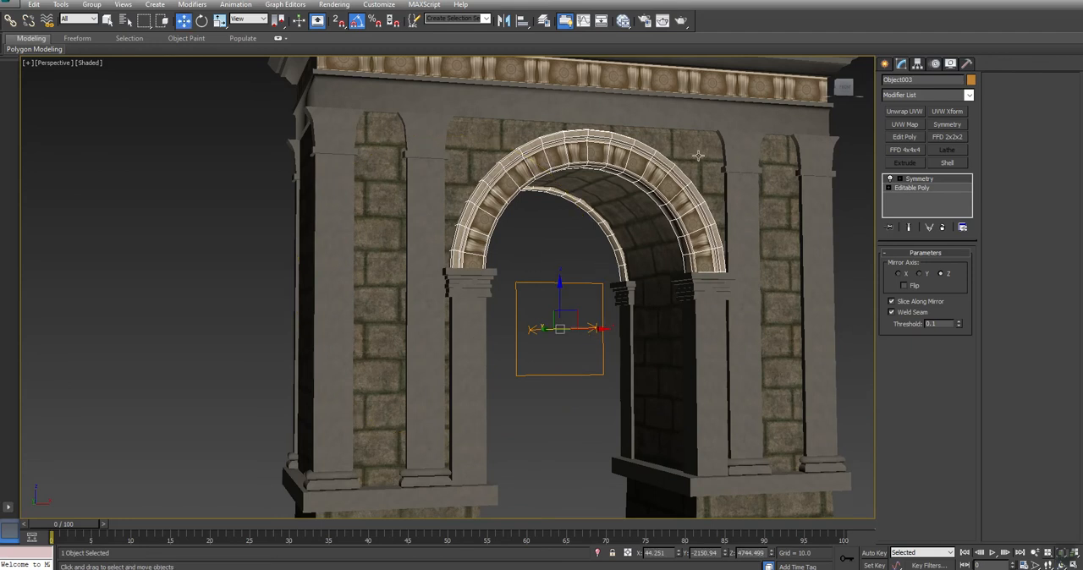
# - Attach the mirrored medallion strips to the arch building
pyautogui.click(733, 111)
pyautogui.click(1003, 161)
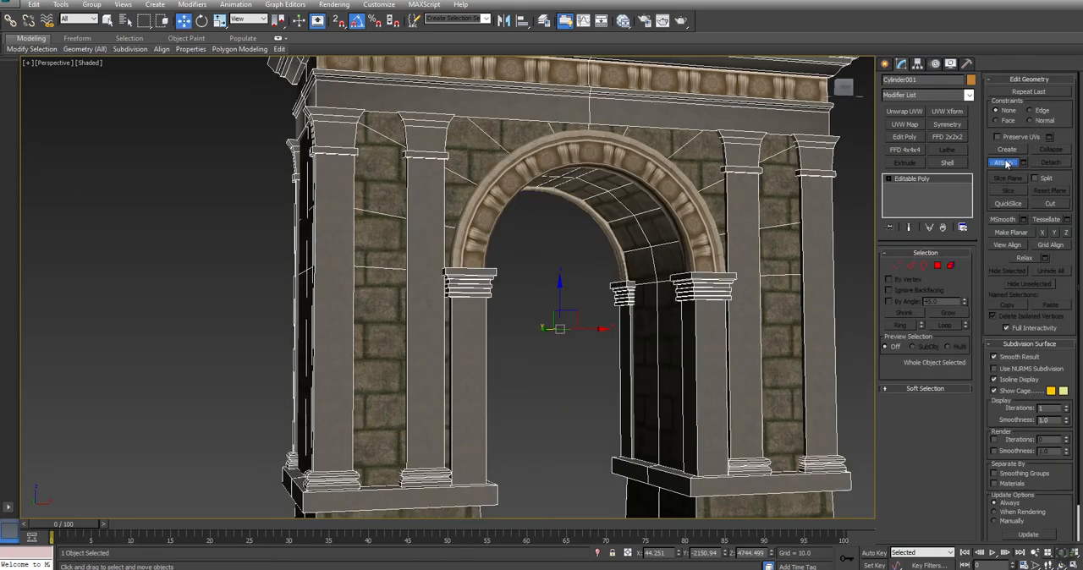
pyautogui.click(656, 180)
pyautogui.press('w')
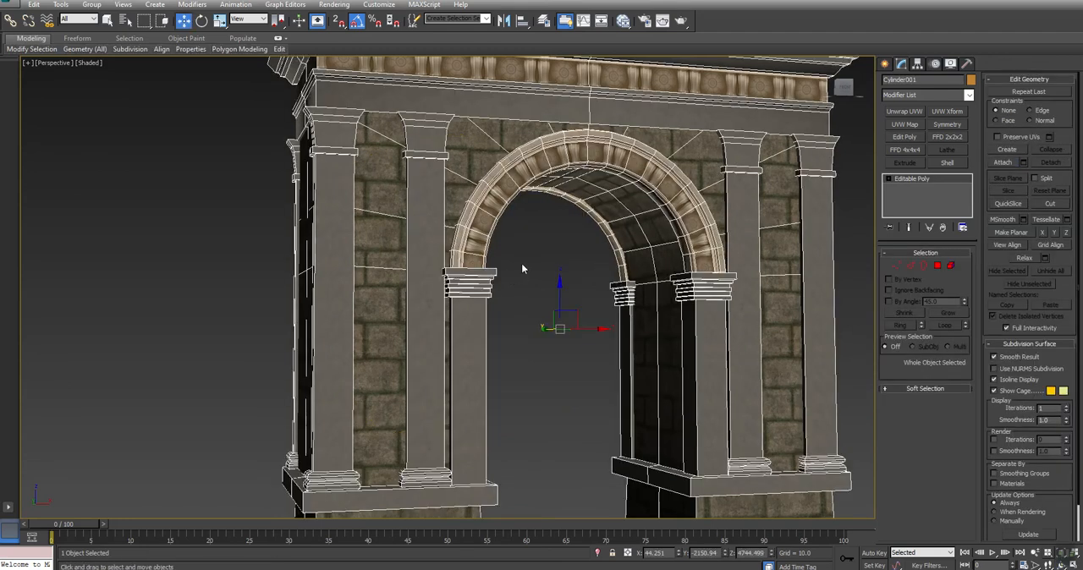
# - Show edged faces again and examine the medallion trim around the arch from several distances, ending with the building selected
pyautogui.click(530, 263)
pyautogui.press('F4')
pyautogui.scroll(-3, 531, 266)
pyautogui.hotkey('ctrl', 'r')
pyautogui.moveTo(531, 266)
pyautogui.mouseDown()
pyautogui.moveTo(493, 277)
pyautogui.moveTo(529, 276)
pyautogui.mouseUp()
pyautogui.press('w')
pyautogui.scroll(3, 554, 231)
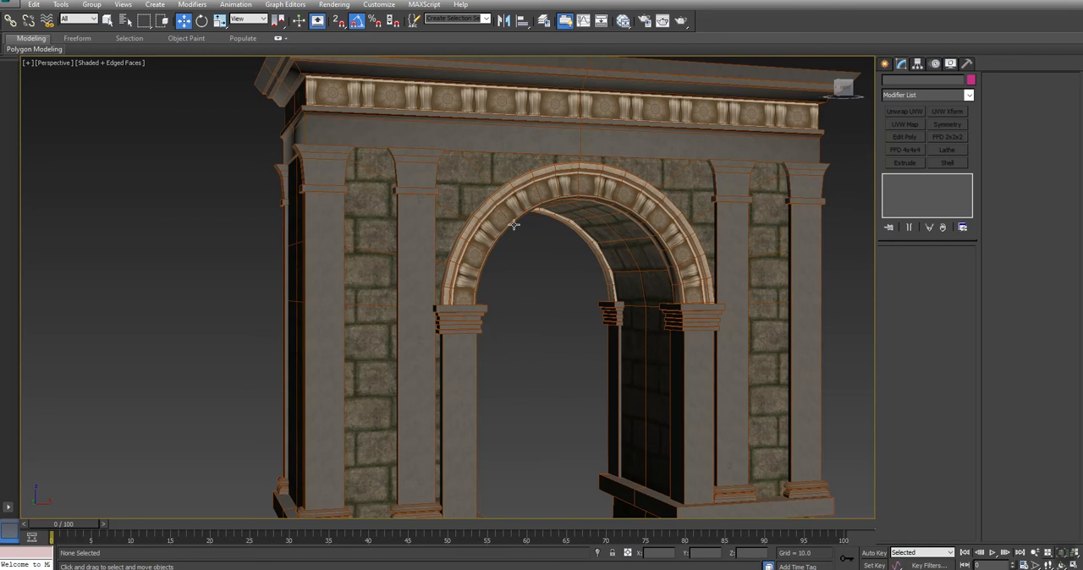
pyautogui.keyDown('alt'); pyautogui.moveTo(691, 288); pyautogui.dragTo(561, 320, button='middle'); pyautogui.keyUp('alt')
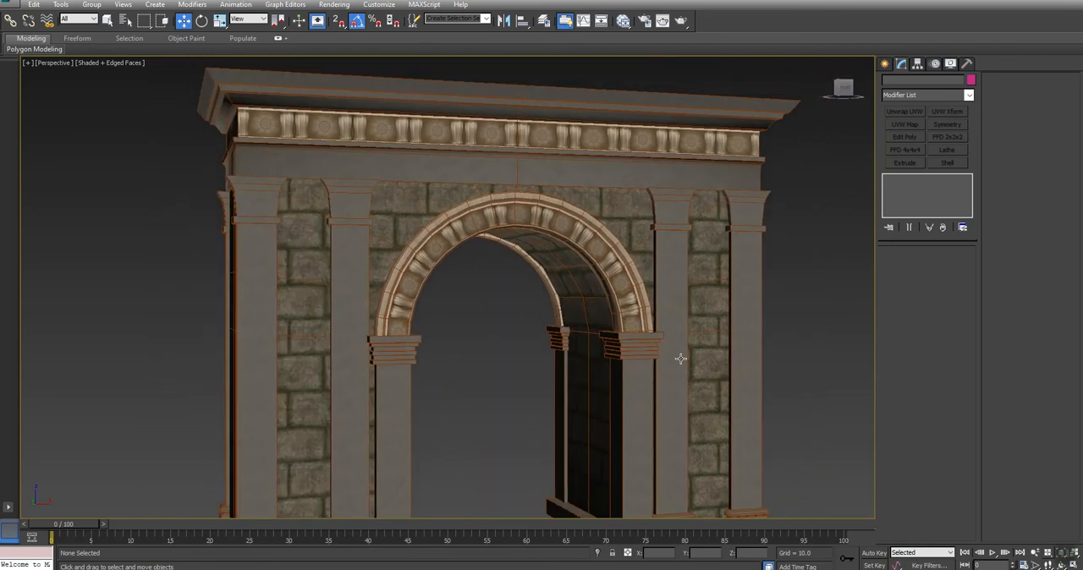
pyautogui.scroll(3, 449, 277)
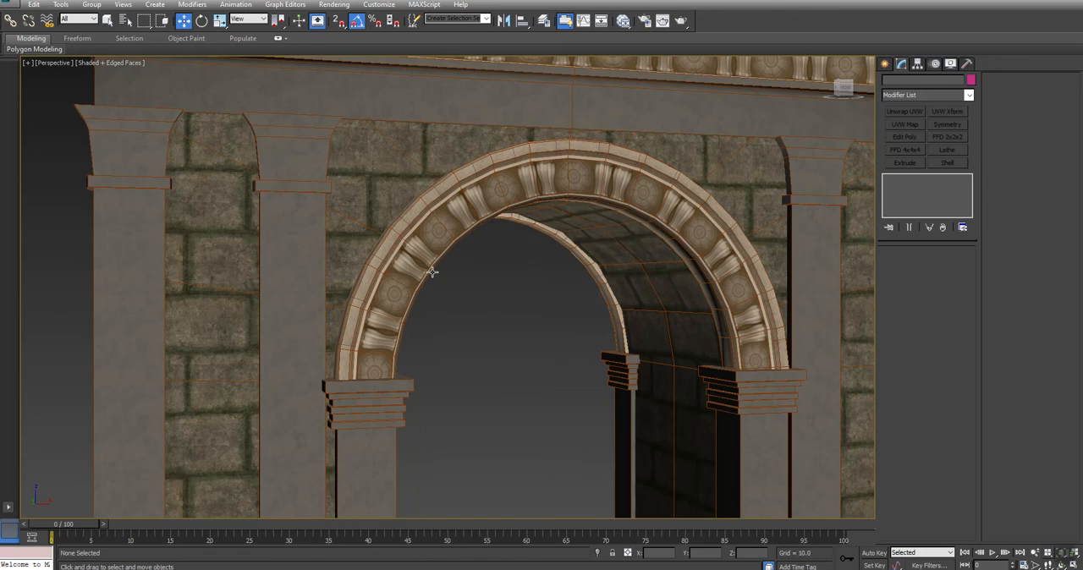
pyautogui.scroll(-3, 432, 272)
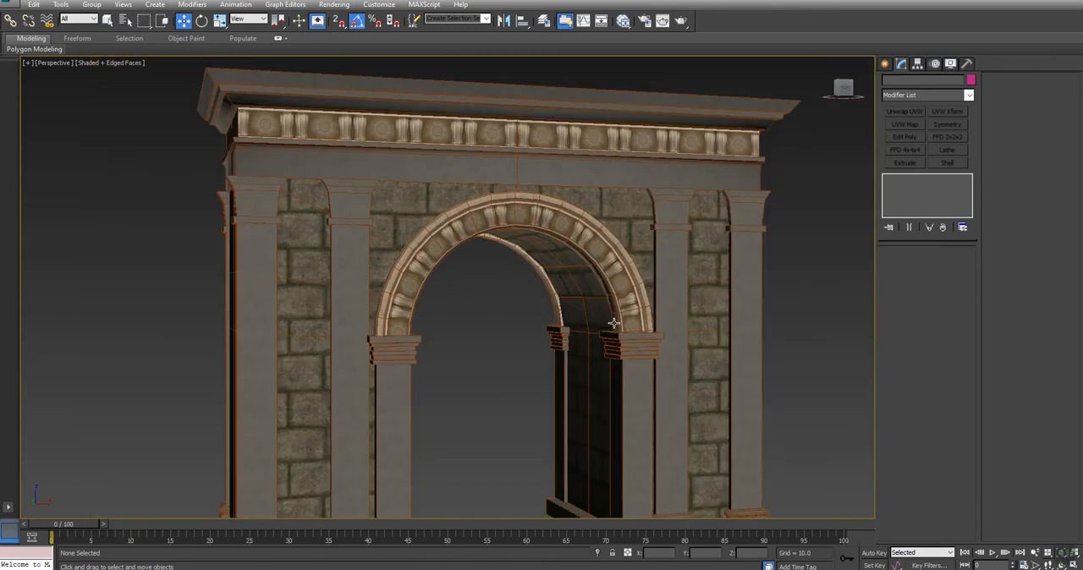
pyautogui.click(695, 325)
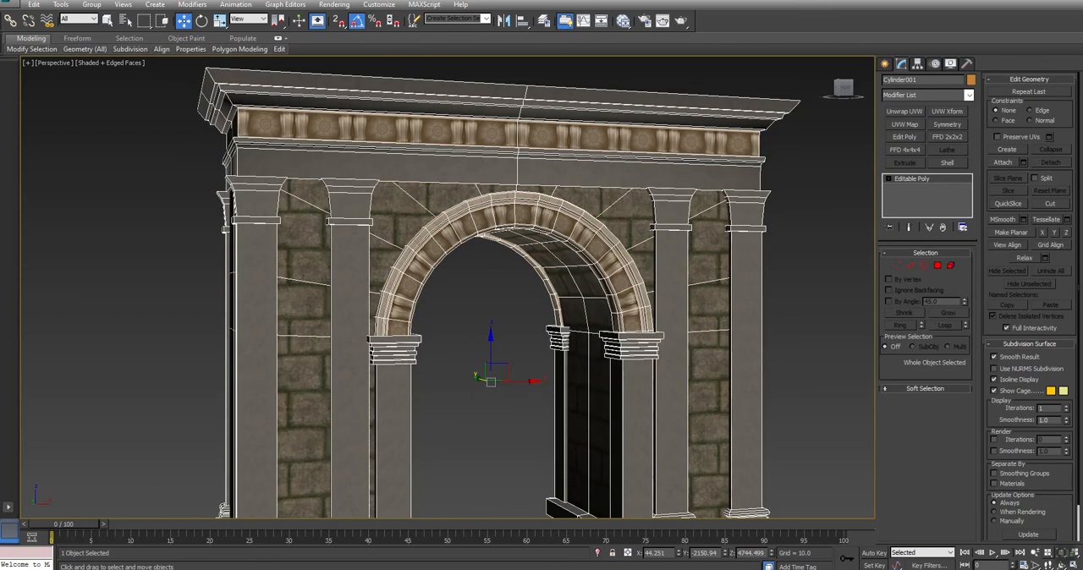